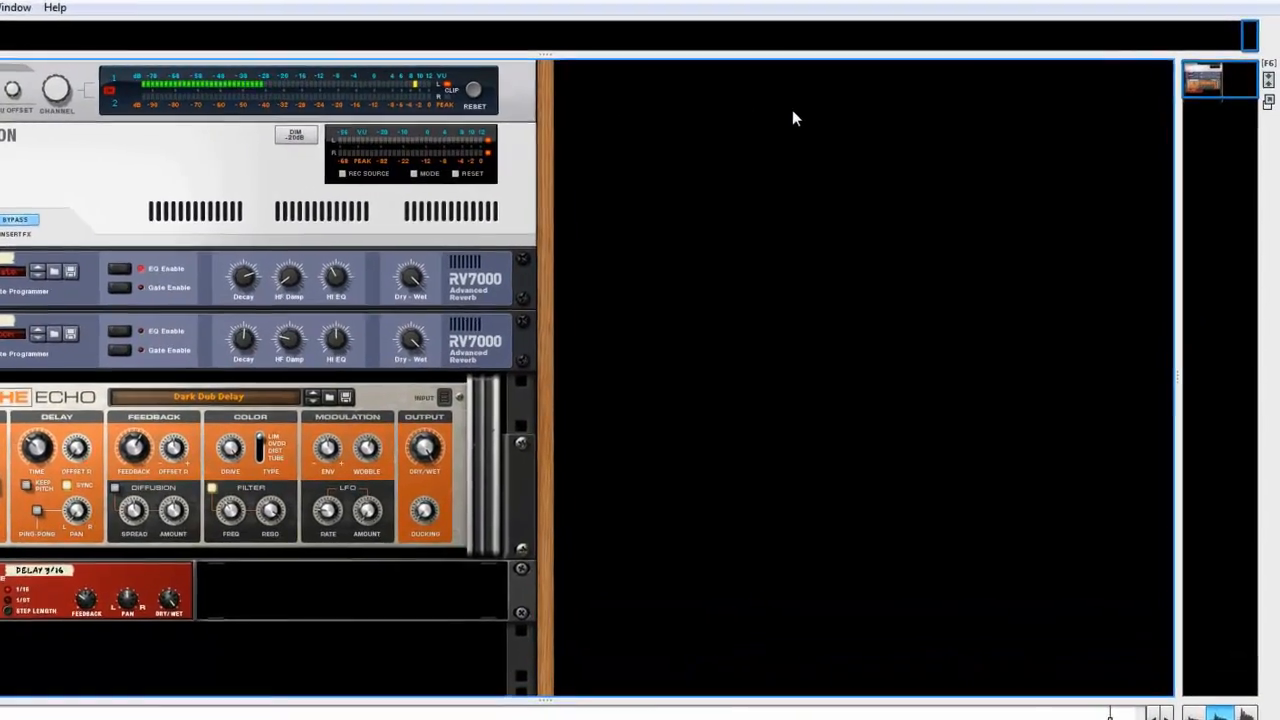
Create a Combinator in the empty rack column beside the master section.
{"action": "right_click", "coordinate": [827, 113]}
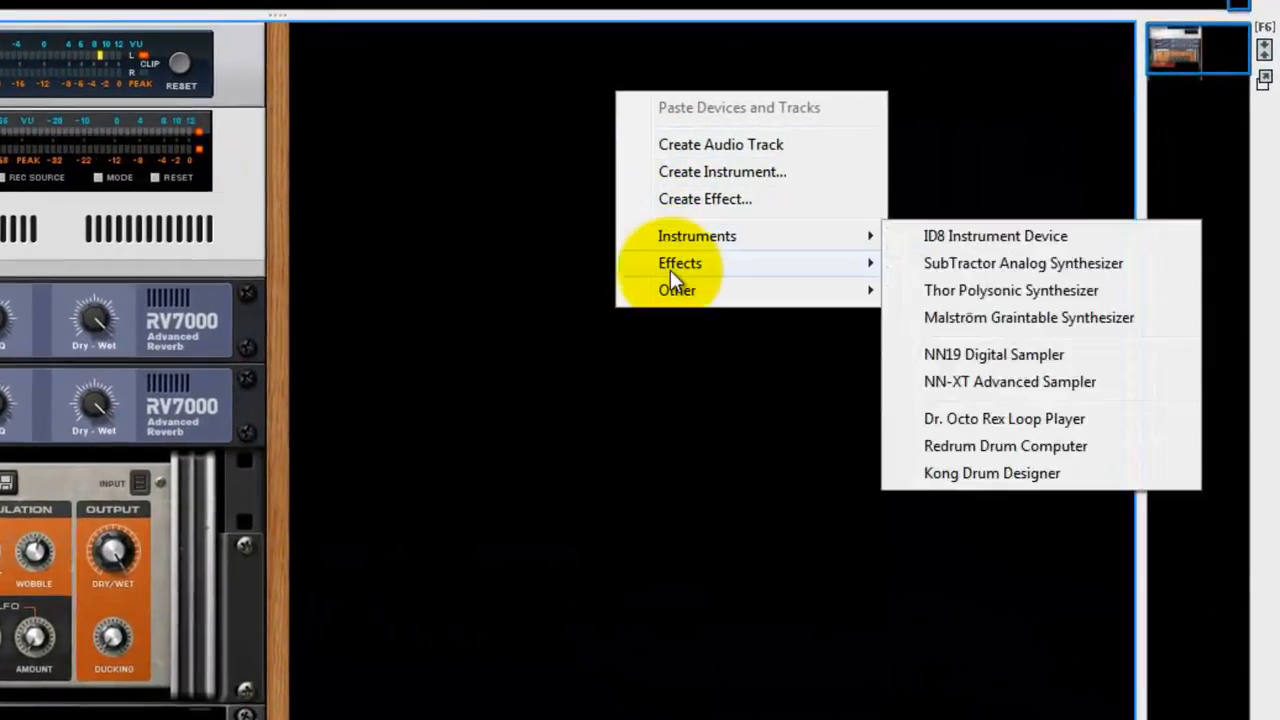
{"action": "mouse_move", "coordinate": [677, 290]}
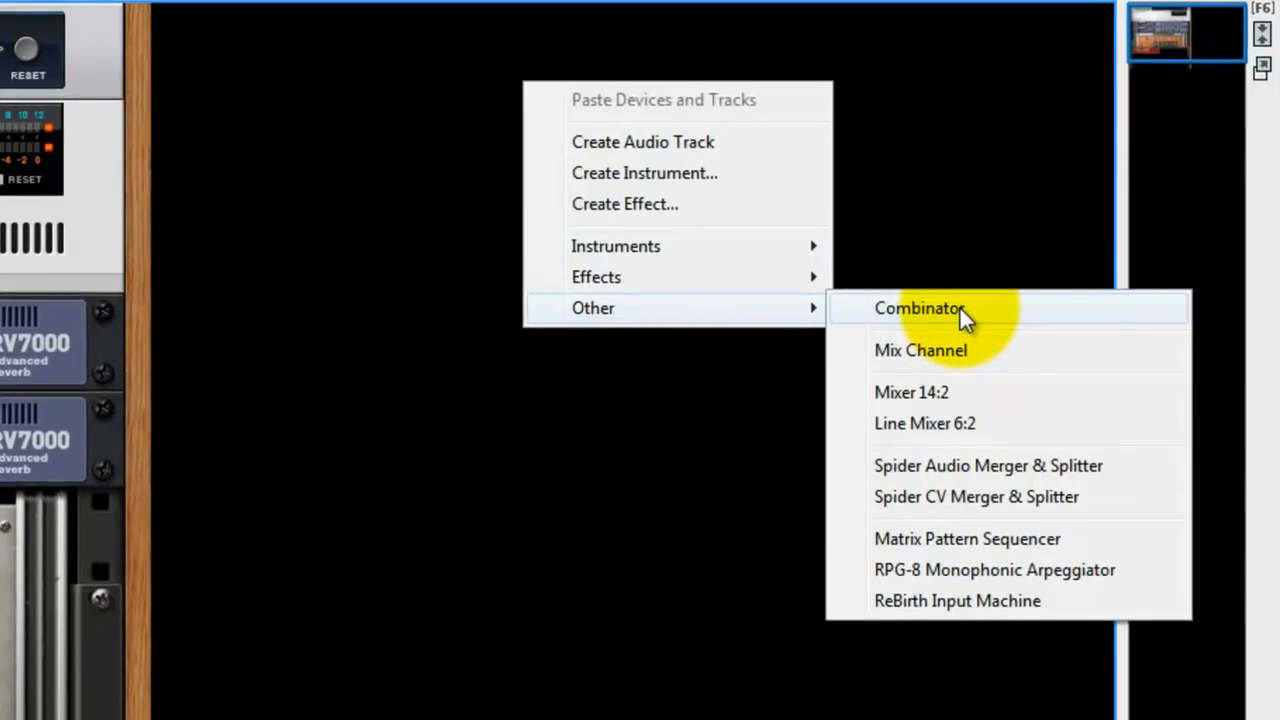
{"action": "left_click", "coordinate": [945, 313]}
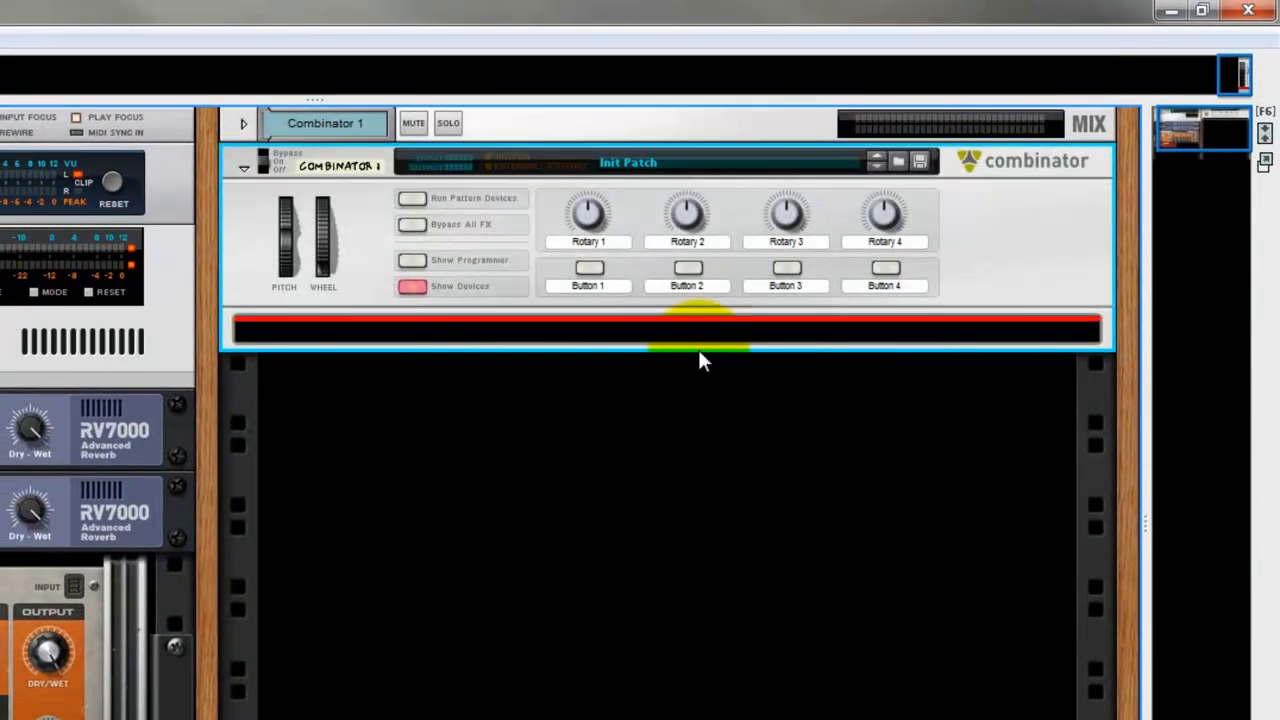
Name the new Combinator "Snare roll" and apply the Orkester Snare Drum backdrop image to it.
{"action": "double_click", "coordinate": [330, 164]}
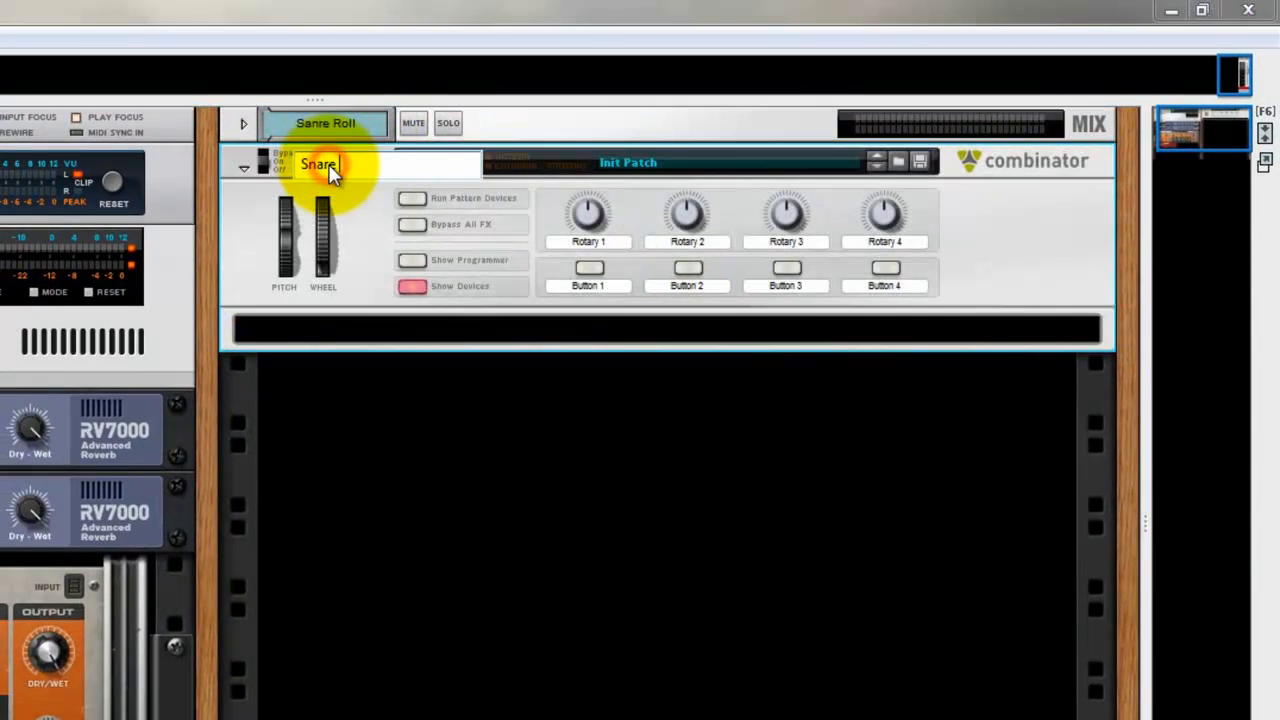
{"action": "type", "text": "Snare roll"}
{"action": "key", "text": "Return"}
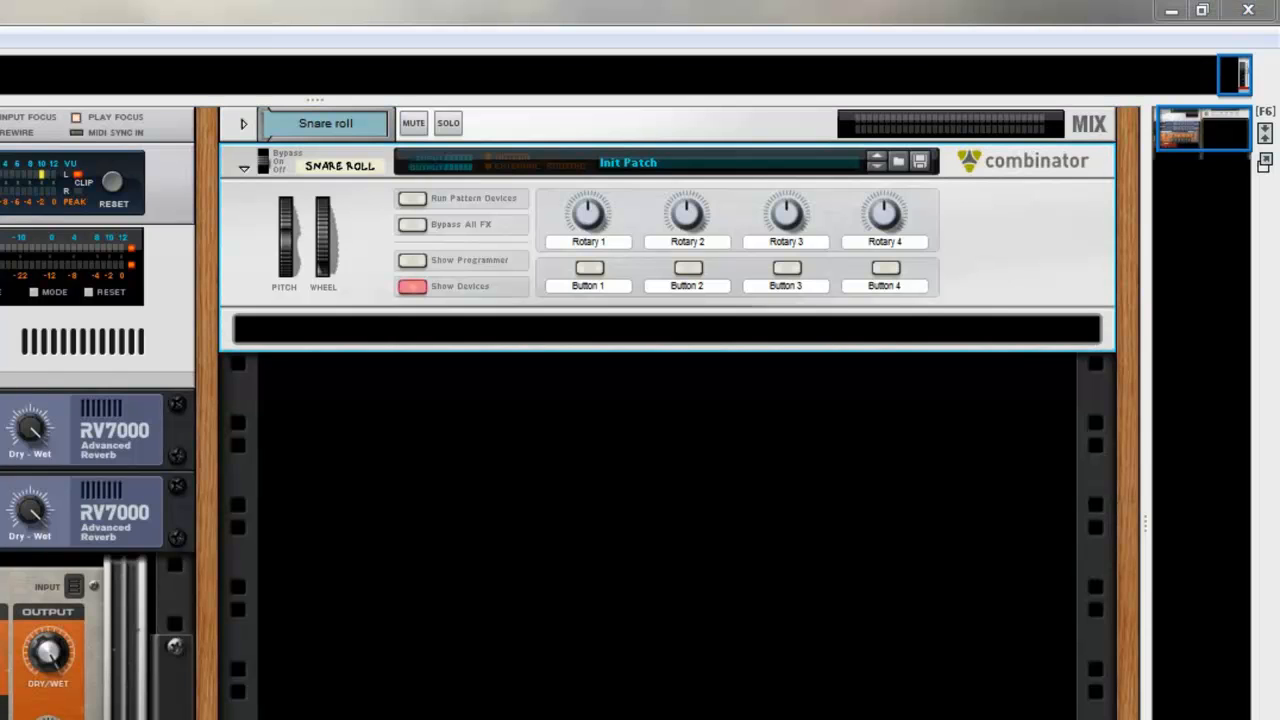
{"action": "right_click", "coordinate": [375, 296]}
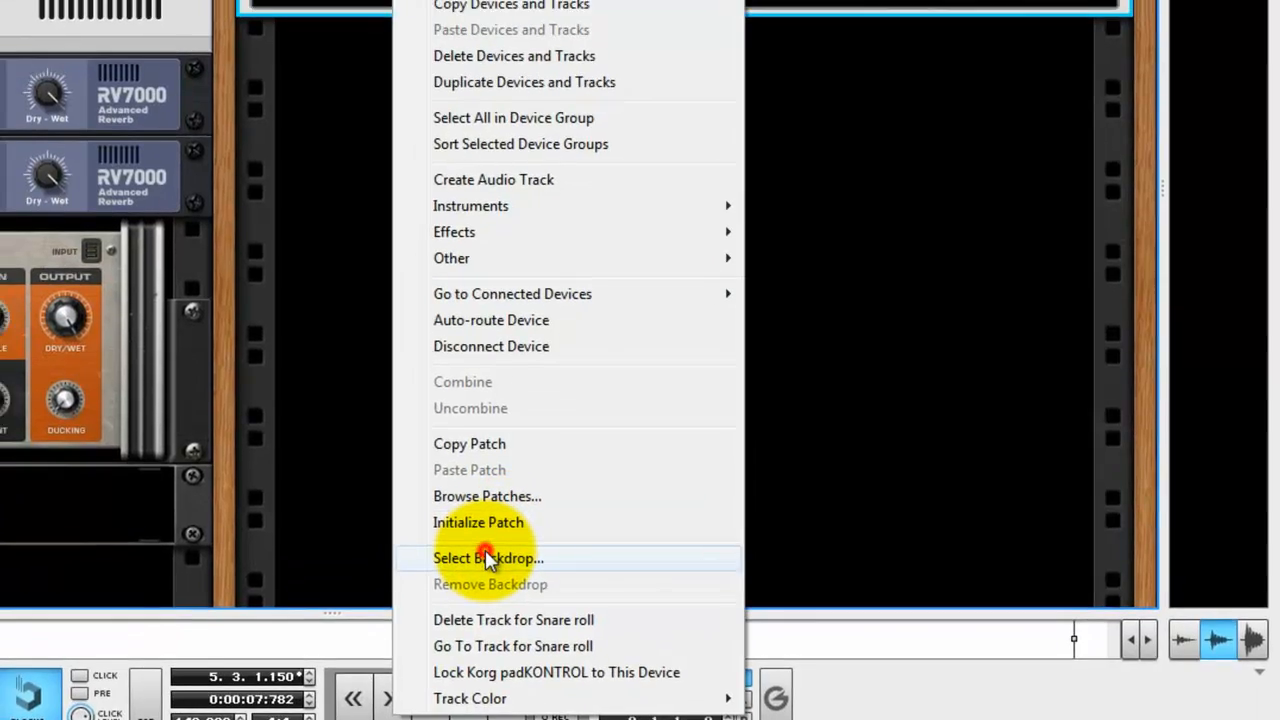
{"action": "left_click", "coordinate": [488, 558]}
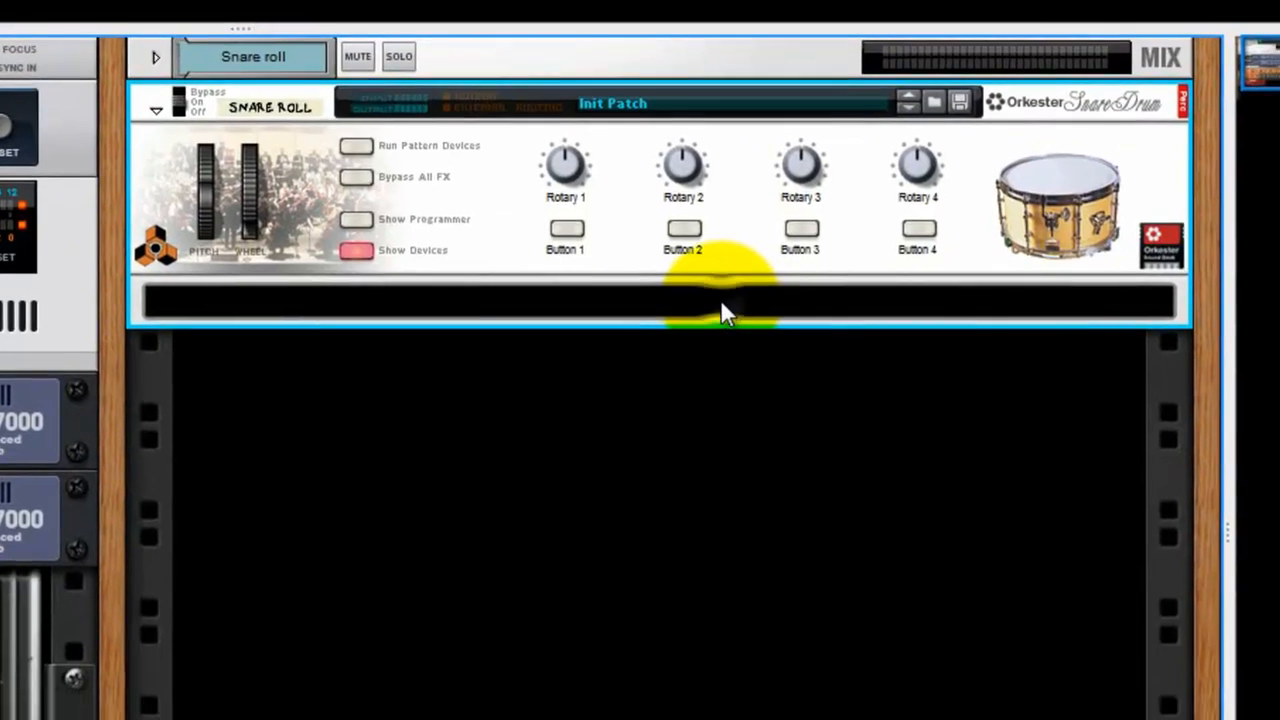
Add a Redrum Drum Computer inside the Combinator and load the sample 909clap10.WAV into its channel 1.
{"action": "right_click", "coordinate": [735, 390]}
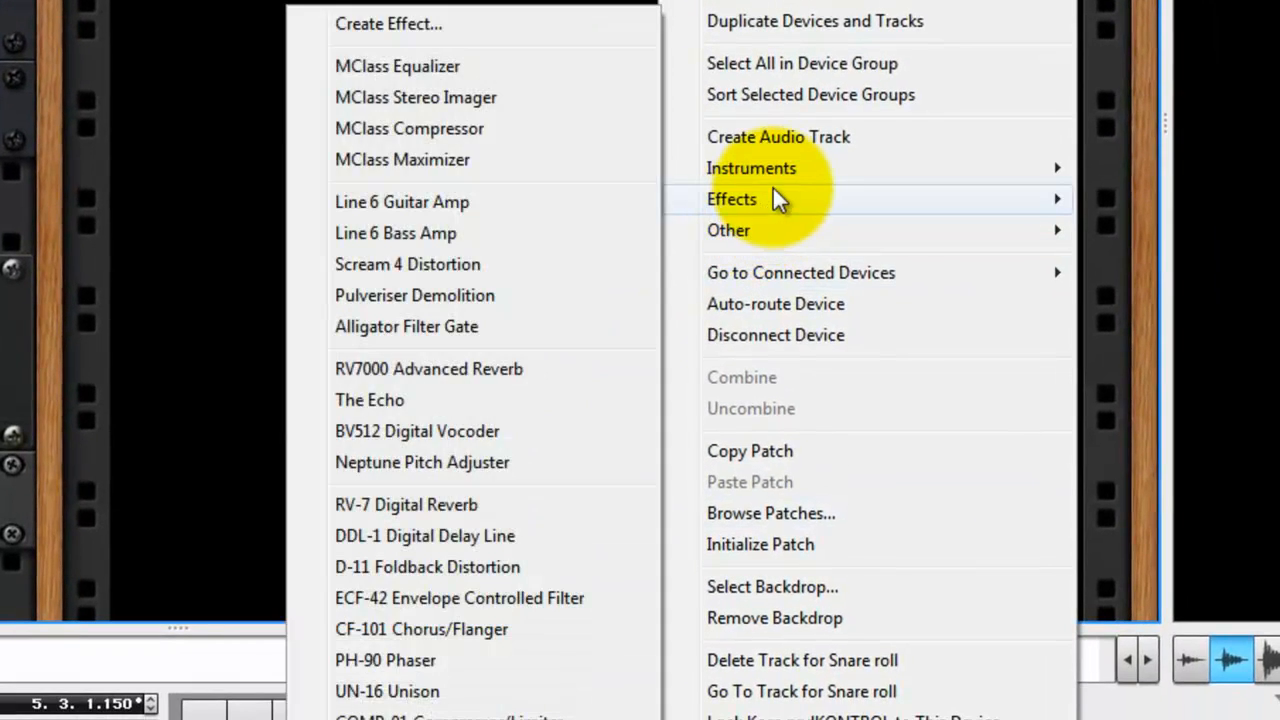
{"action": "mouse_move", "coordinate": [790, 208]}
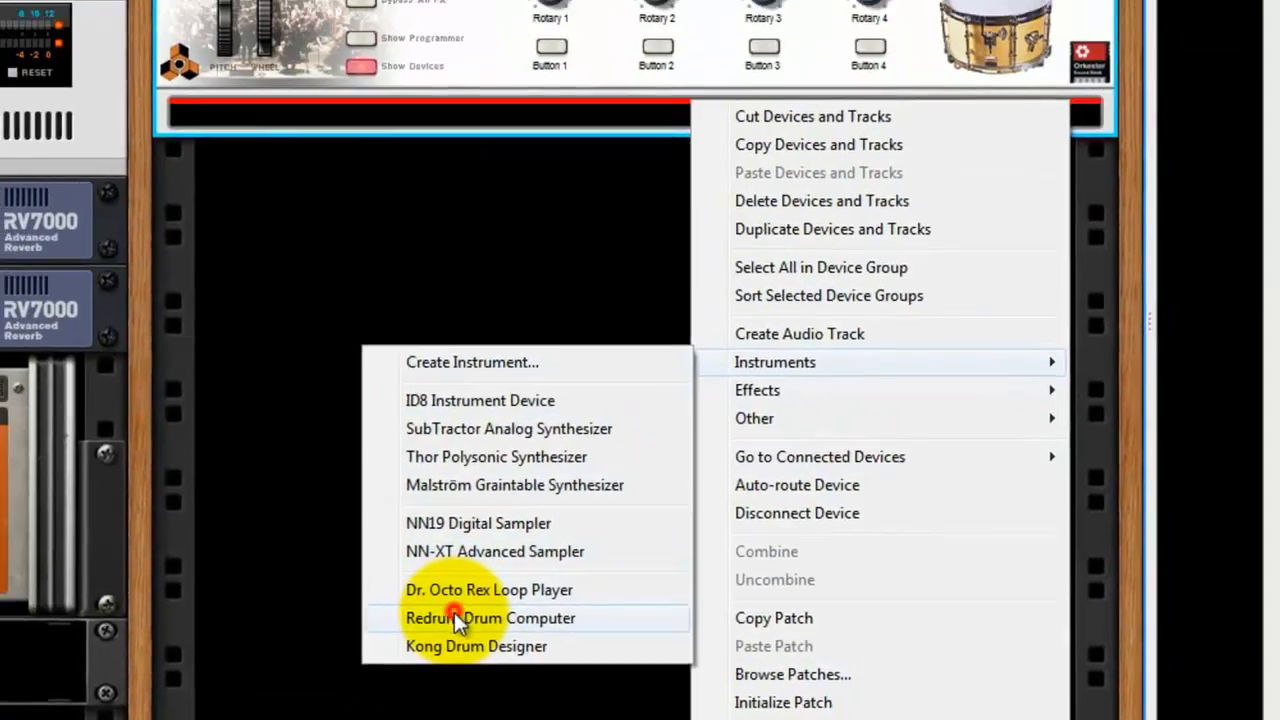
{"action": "left_click", "coordinate": [454, 617]}
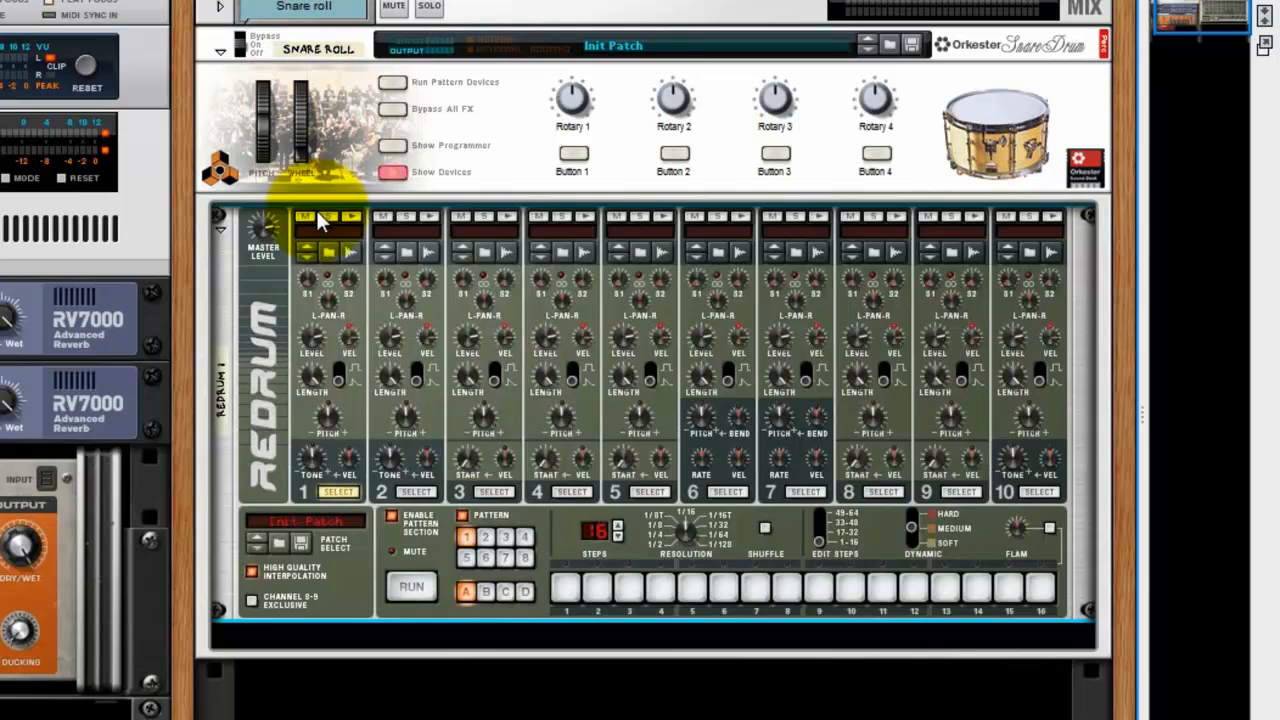
{"action": "left_click", "coordinate": [328, 251]}
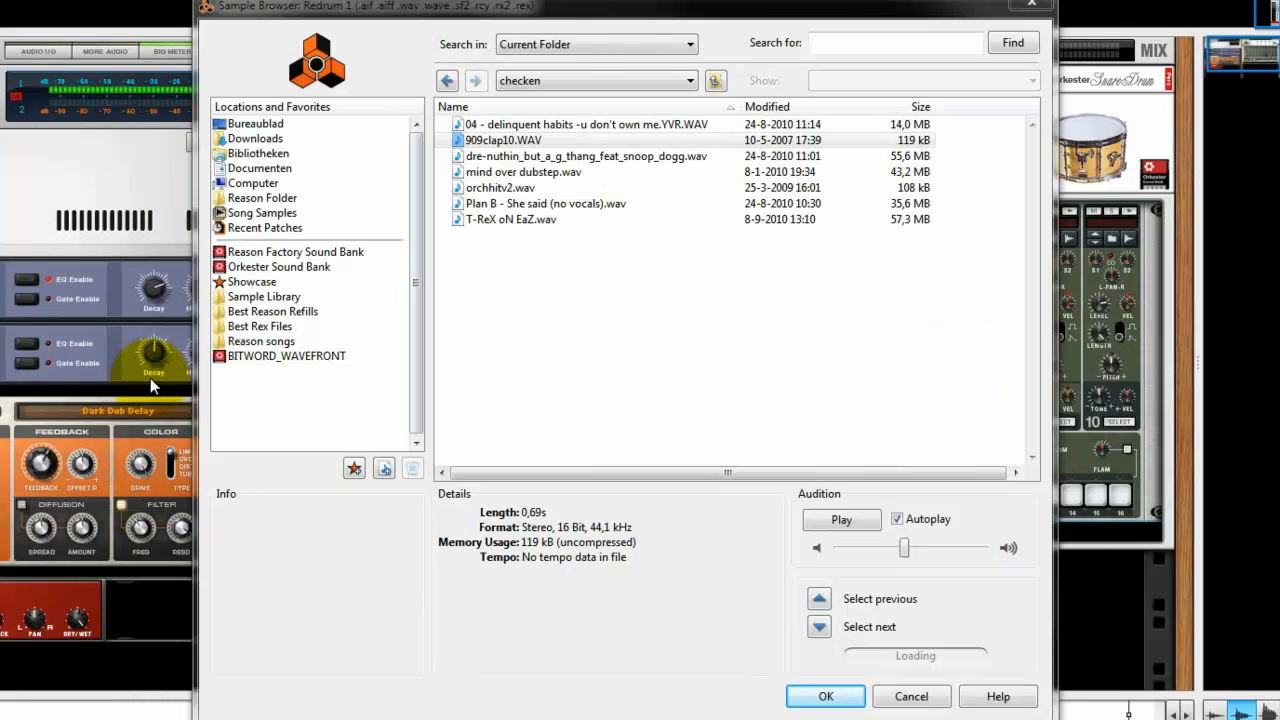
{"action": "double_click", "coordinate": [512, 140]}
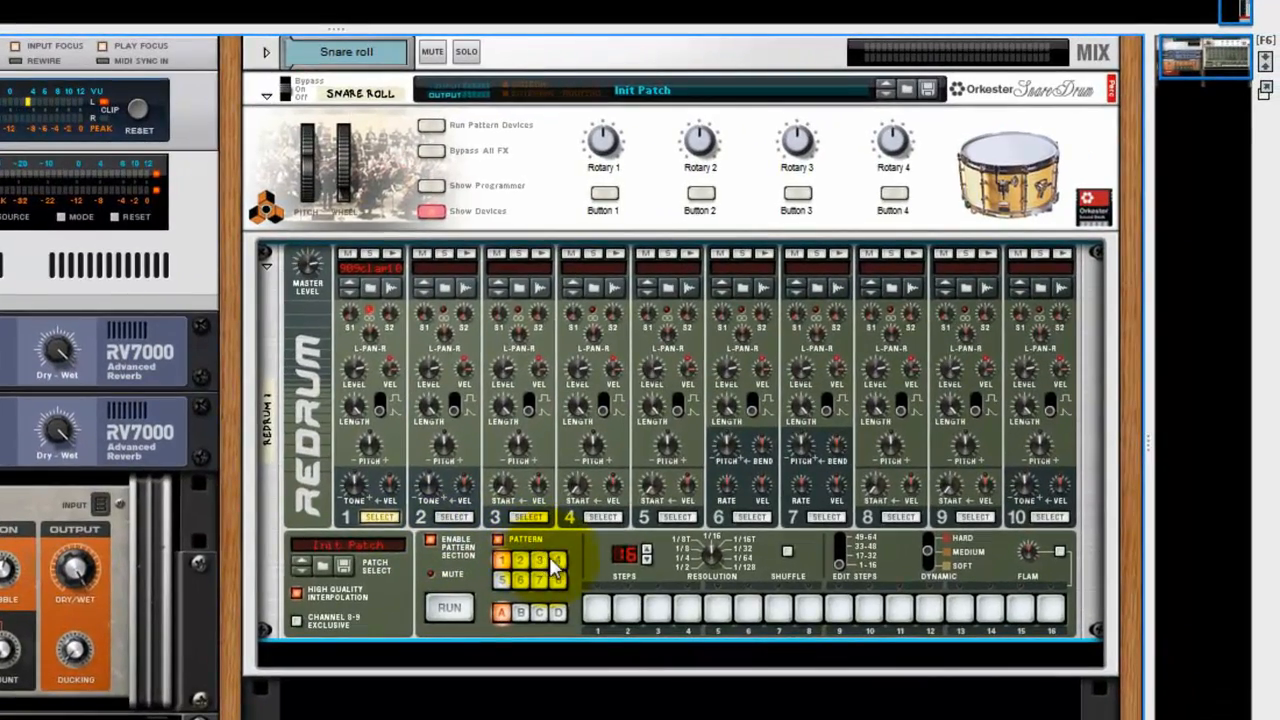
Activate all 16 pattern steps for Redrum channel 1 and copy the pattern to the track.
{"action": "left_click_drag", "start_coordinate": [592, 612], "coordinate": [1037, 610]}
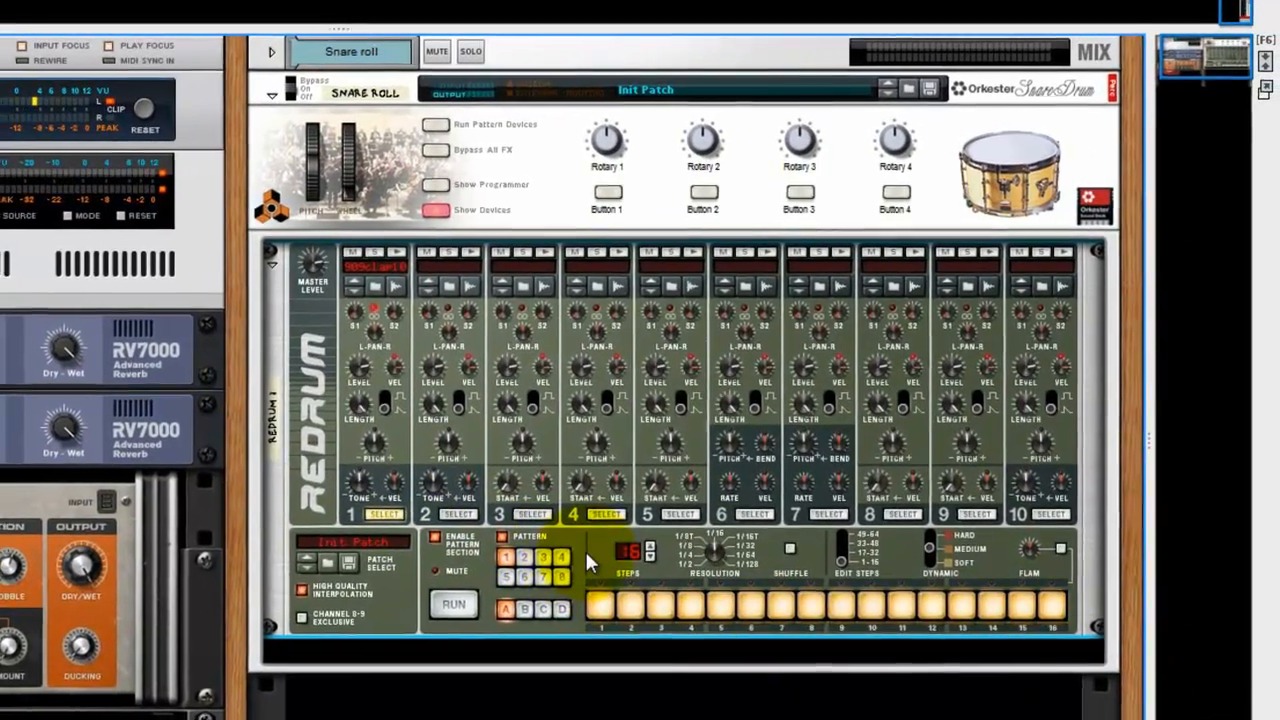
{"action": "right_click", "coordinate": [585, 555]}
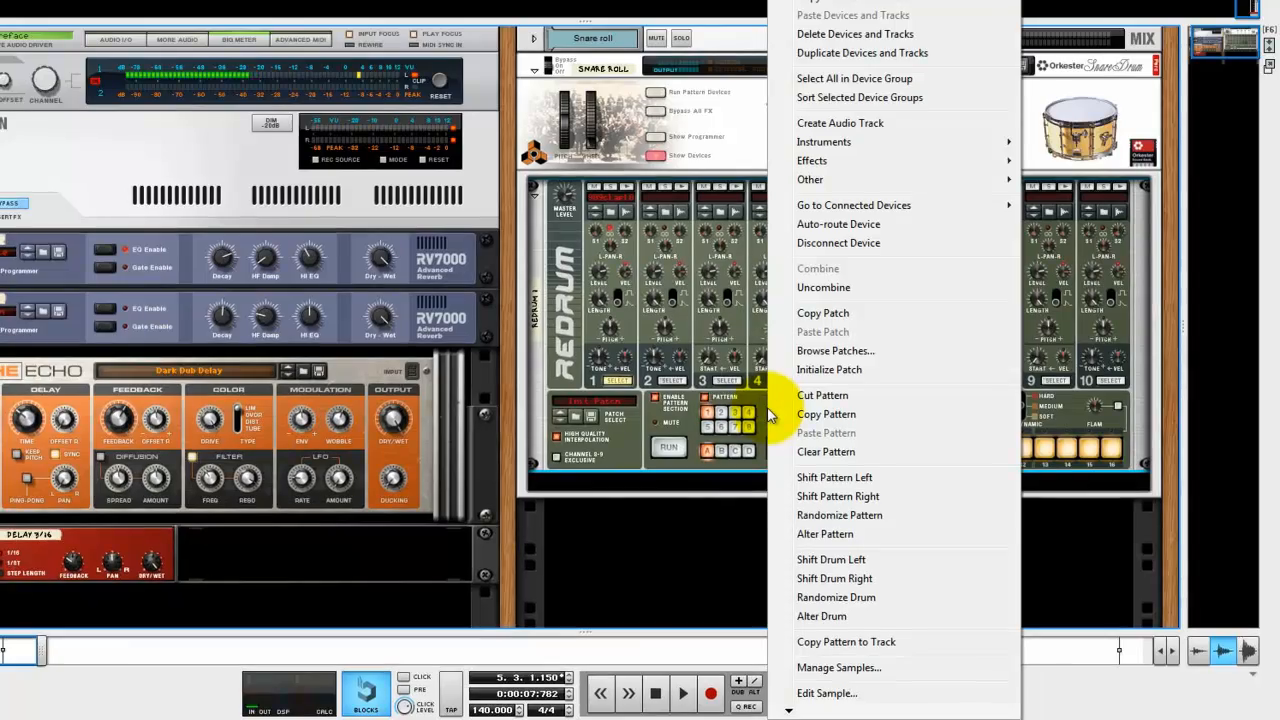
{"action": "left_click", "coordinate": [850, 641]}
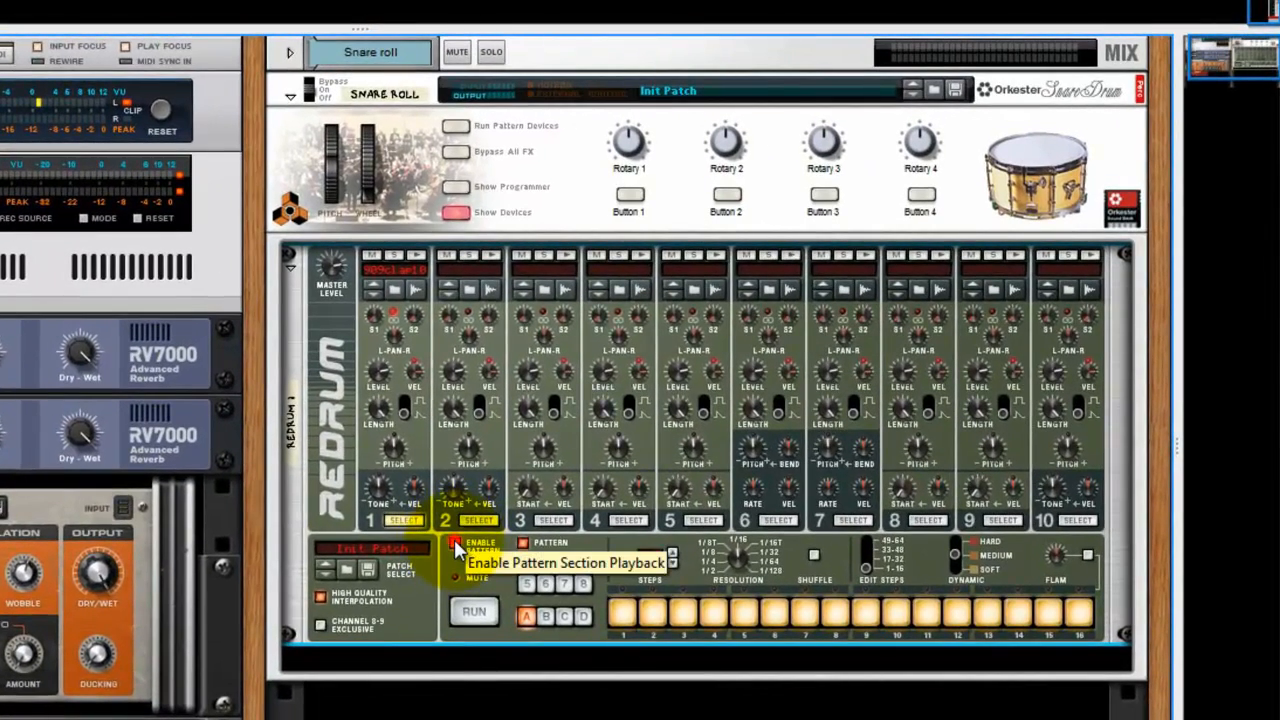
Disable Redrum's pattern section playback and move the pattern clip from the Redrum 1 track to the Snare roll track.
{"action": "left_click", "coordinate": [456, 544]}
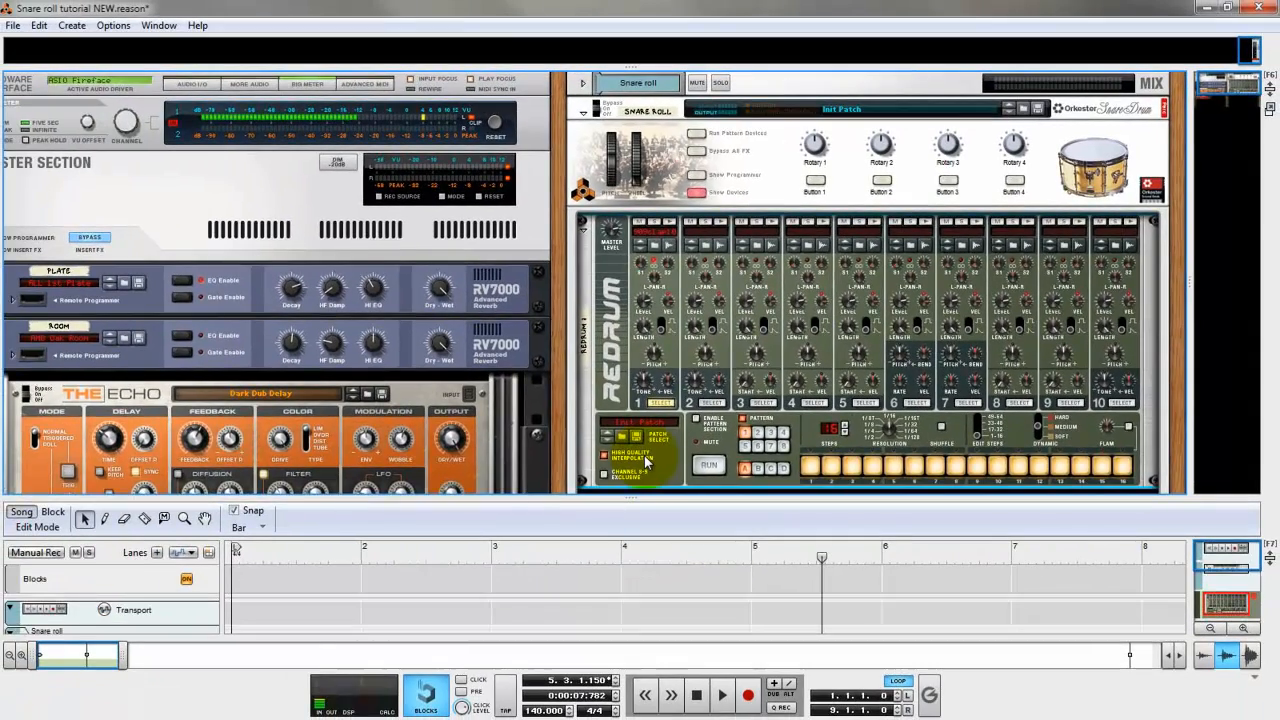
{"action": "left_click", "coordinate": [612, 550]}
{"action": "left_click", "coordinate": [140, 627]}
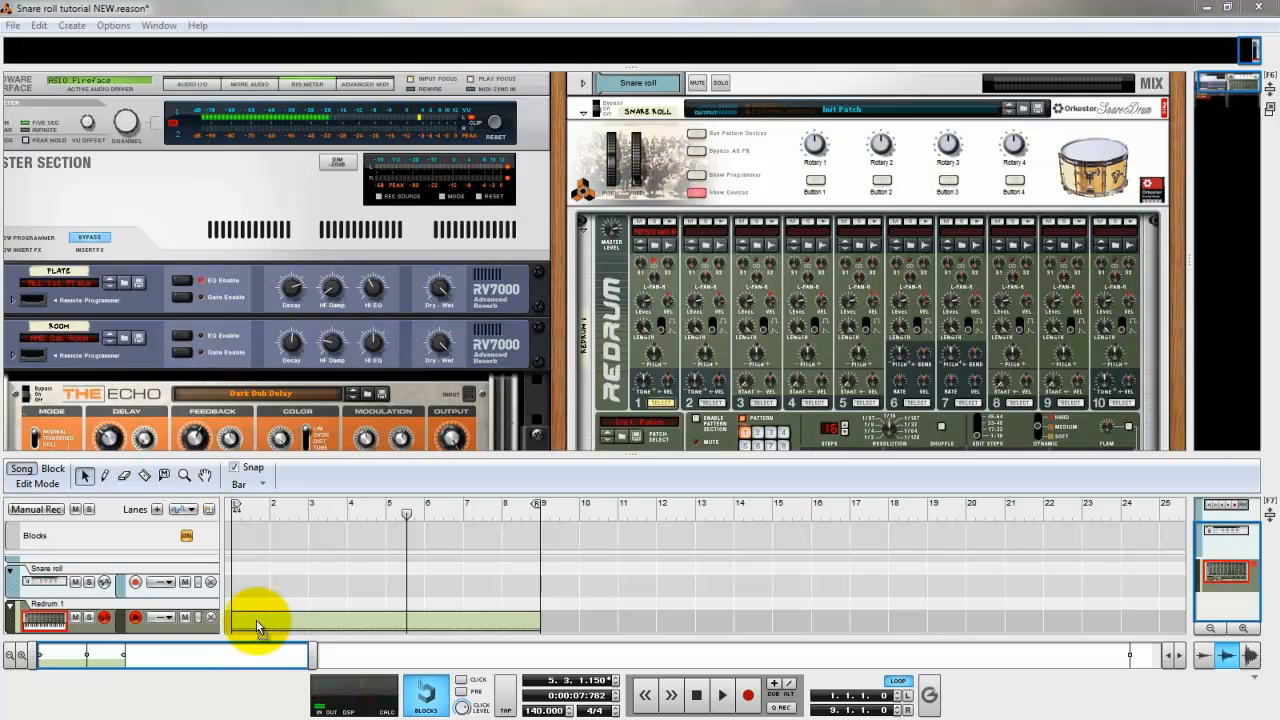
{"action": "left_click_drag", "start_coordinate": [260, 606], "coordinate": [261, 600]}
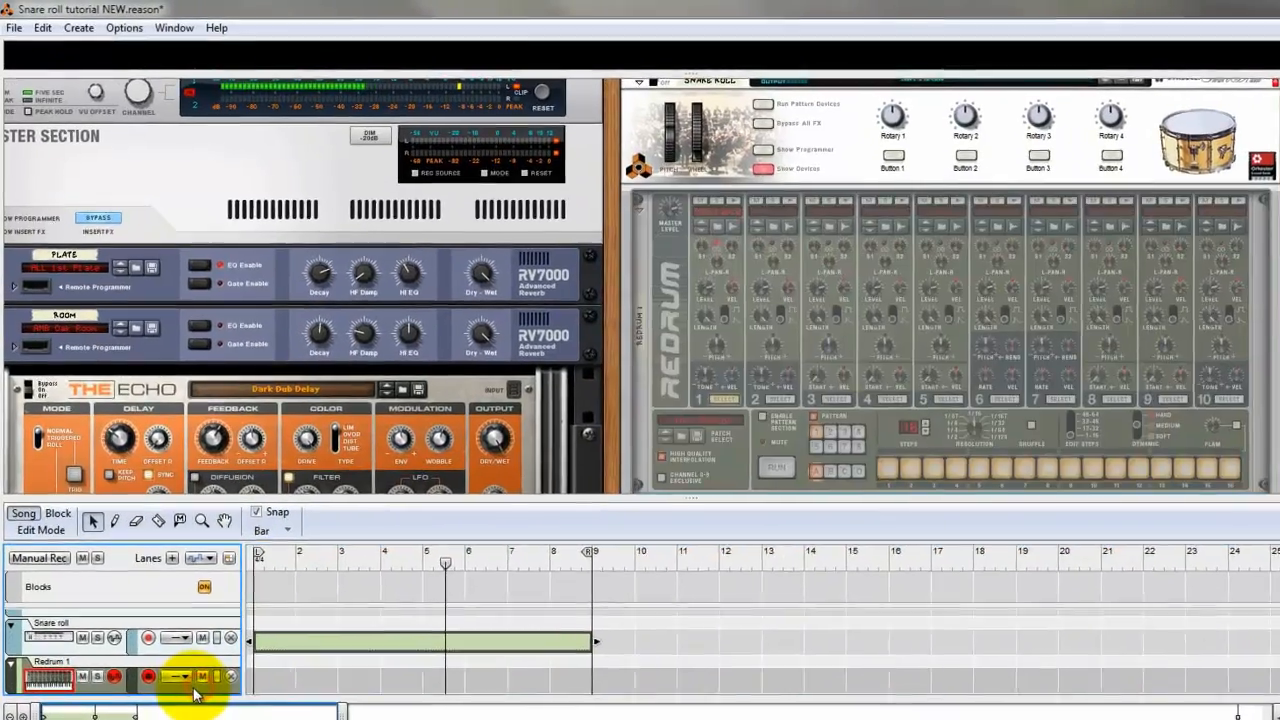
Delete the Redrum 1 track while keeping its device, and play back the clip on the Snare roll track.
{"action": "right_click", "coordinate": [186, 628]}
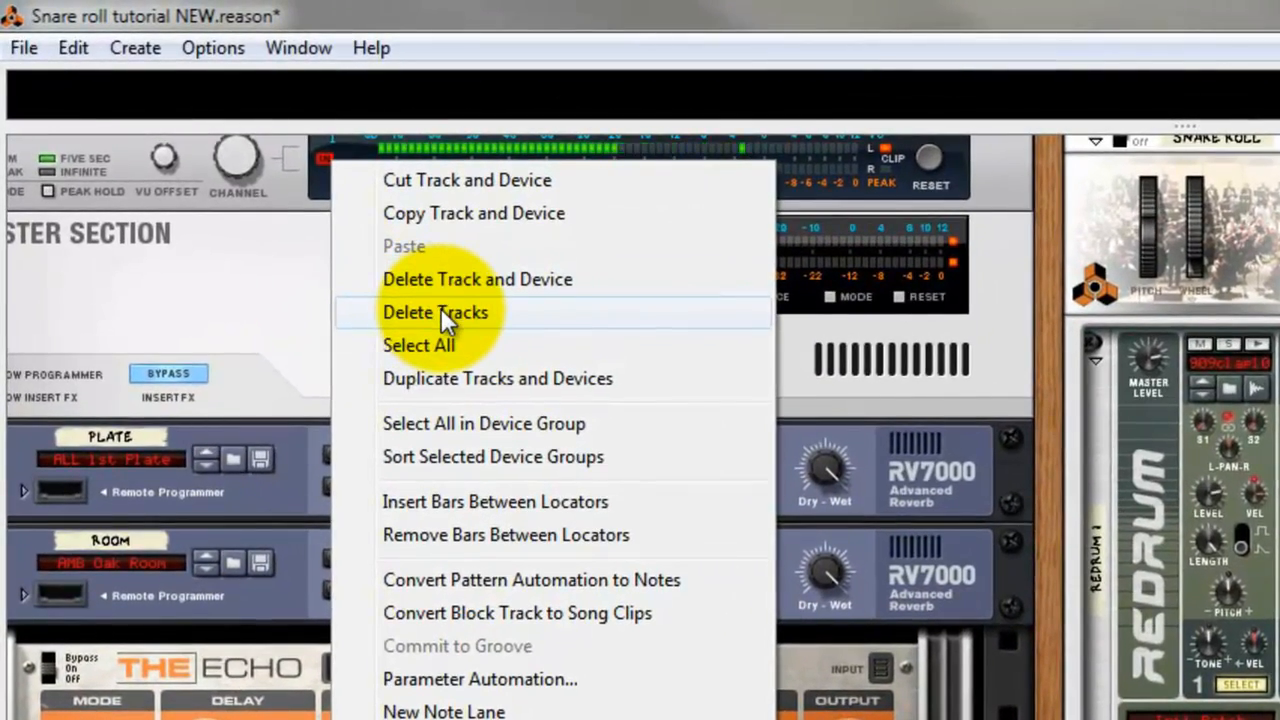
{"action": "left_click", "coordinate": [441, 312]}
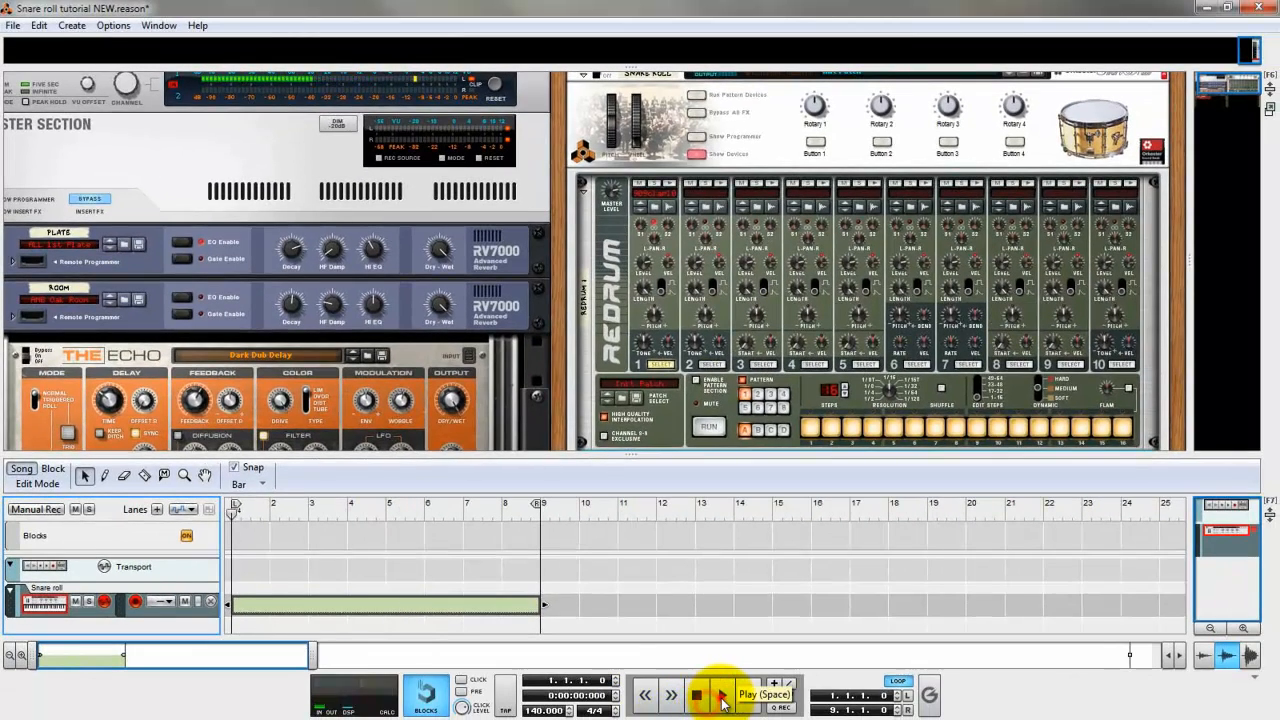
{"action": "left_click", "coordinate": [722, 700]}
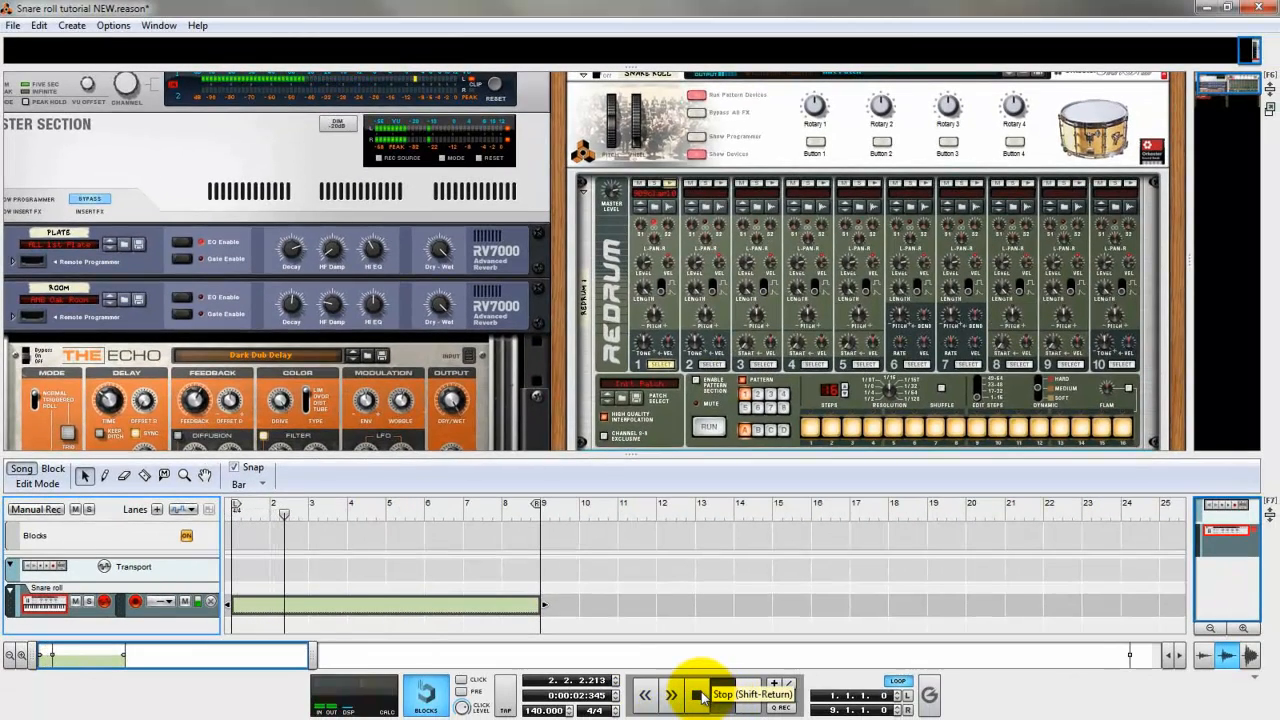
{"action": "left_click", "coordinate": [330, 513]}
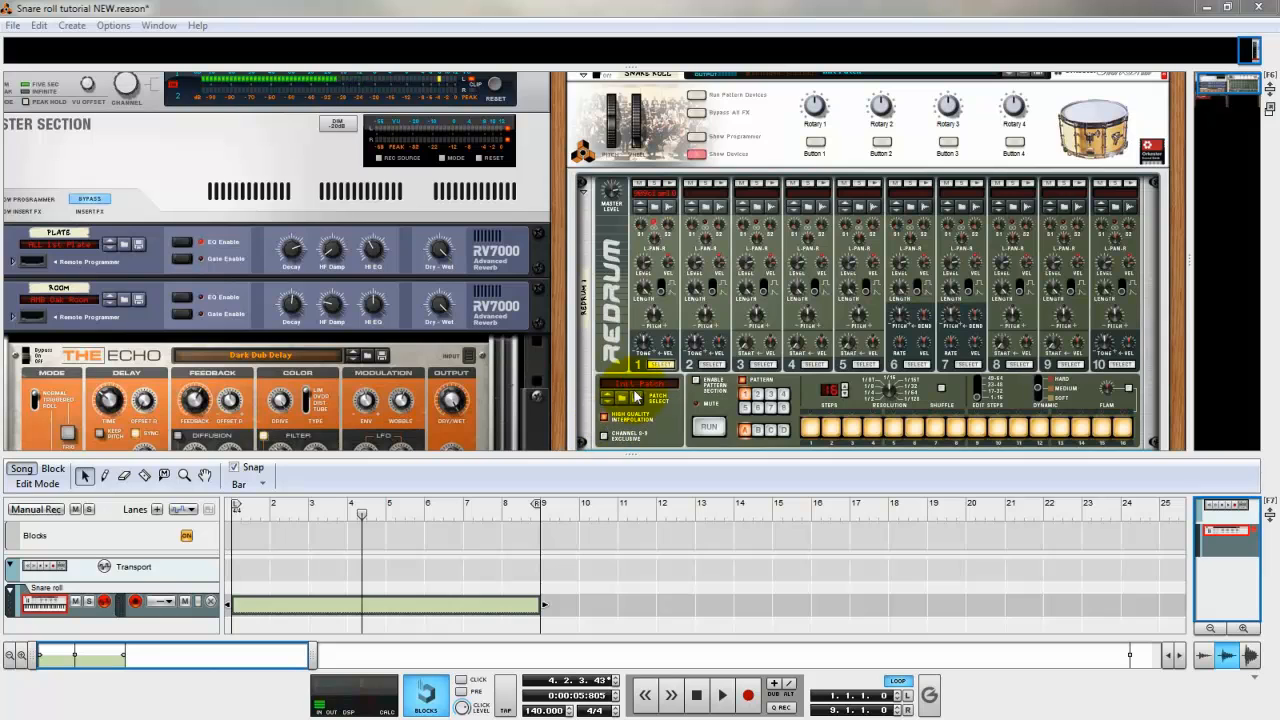
Add an ECF-42 Envelope Controlled Filter below the Redrum, raising its frequency, lowering its envelope amount and using LP 24 mode.
{"action": "left_click", "coordinate": [678, 408]}
{"action": "scroll", "coordinate": [677, 314], "scroll_direction": "down", "scroll_amount": 4}
{"action": "scroll", "coordinate": [677, 314], "scroll_direction": "up", "scroll_amount": 3}
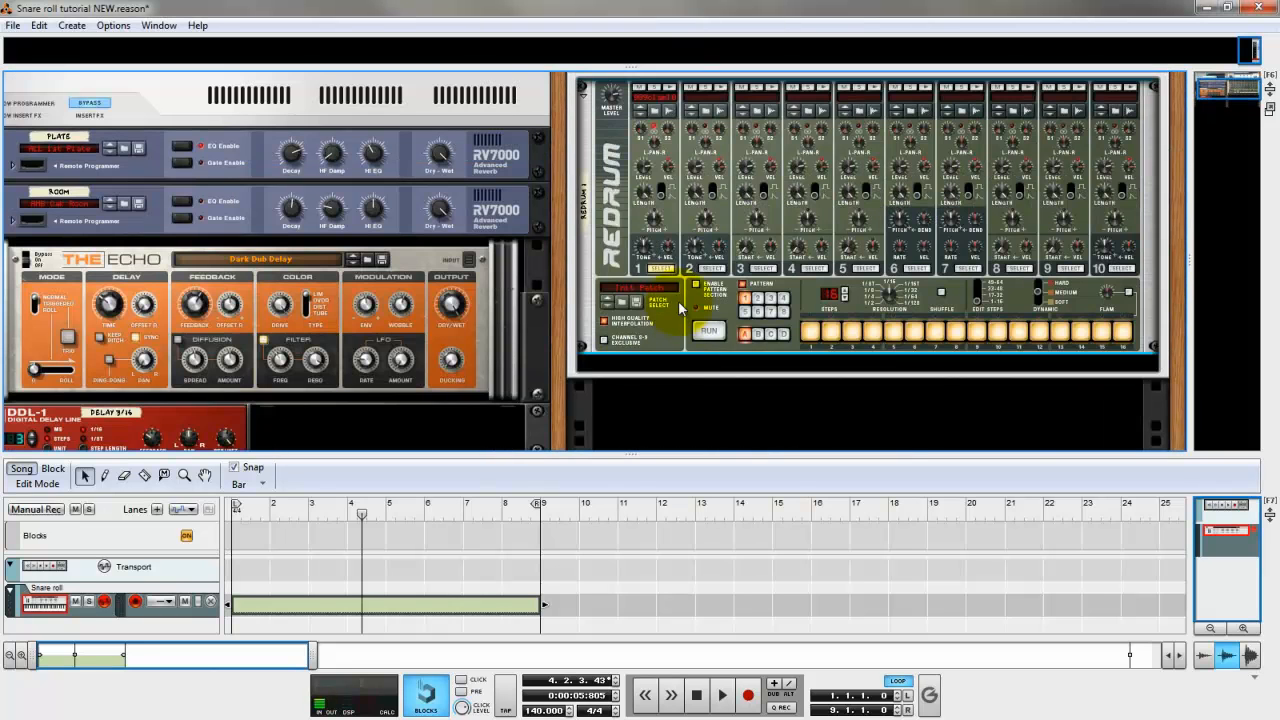
{"action": "right_click", "coordinate": [694, 304]}
{"action": "mouse_move", "coordinate": [862, 197]}
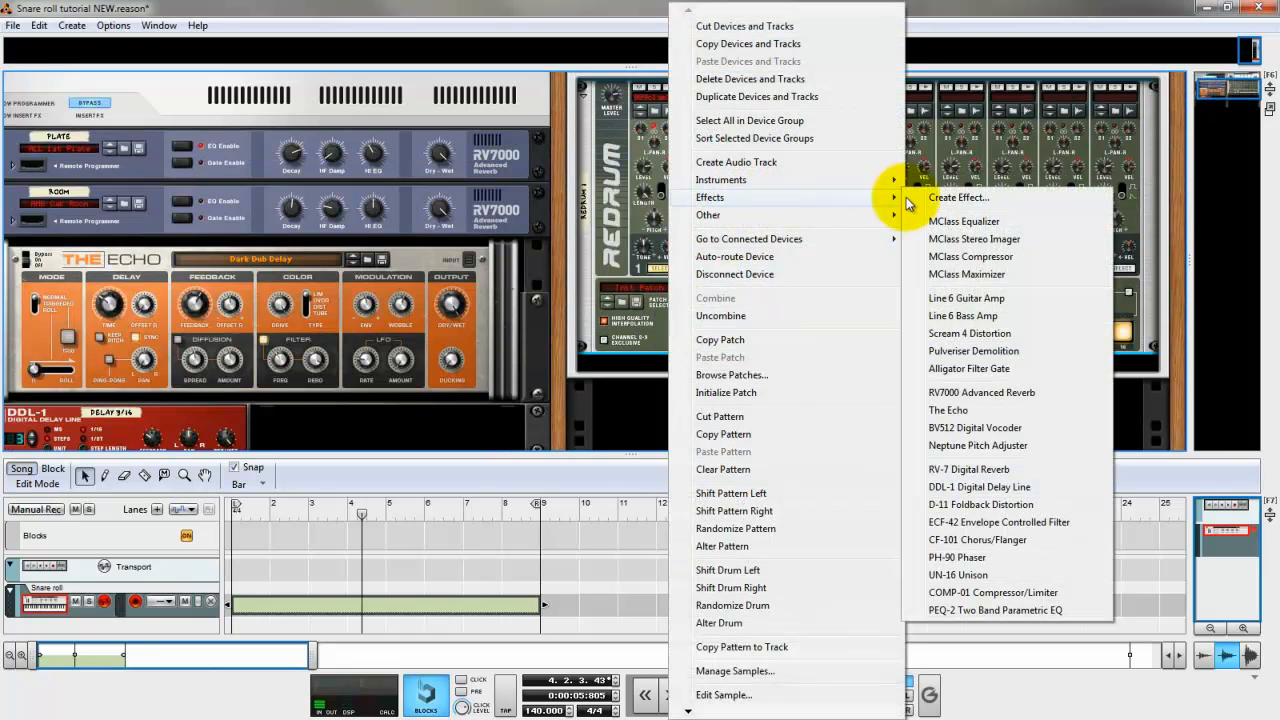
{"action": "left_click", "coordinate": [975, 522]}
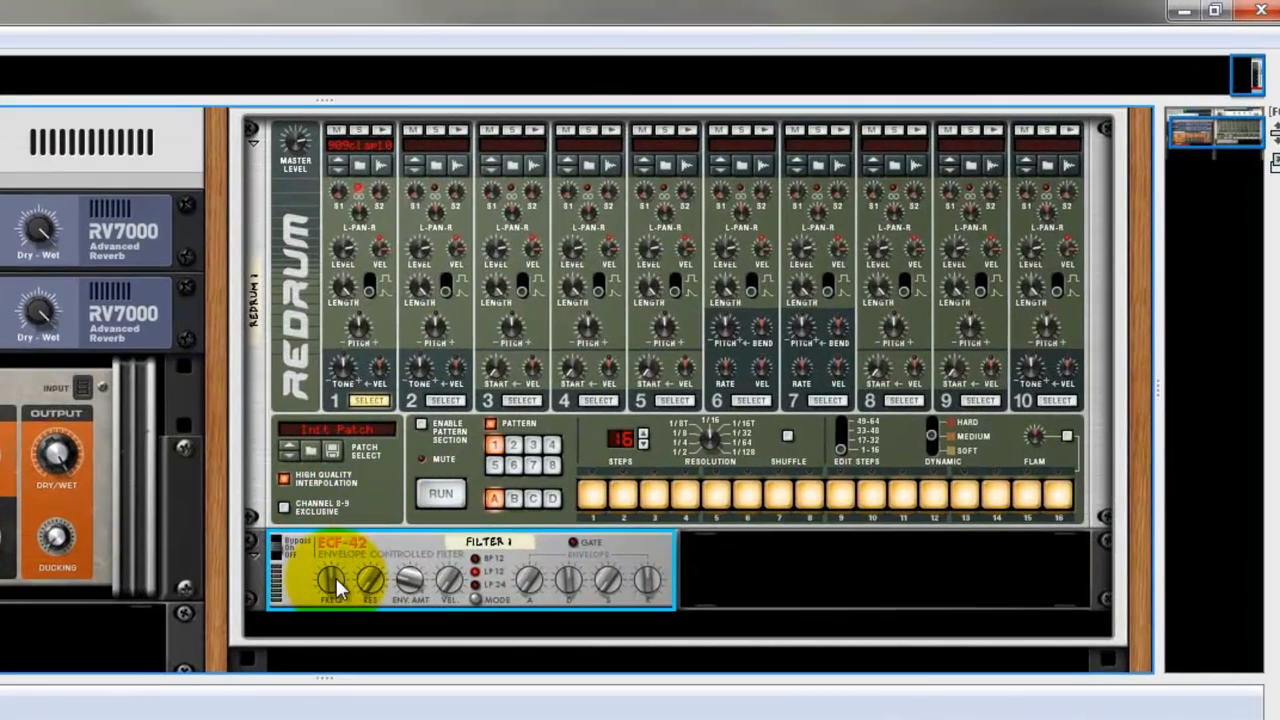
{"action": "left_click_drag", "start_coordinate": [343, 570], "coordinate": [352, 400]}
{"action": "left_click_drag", "start_coordinate": [410, 585], "coordinate": [418, 686]}
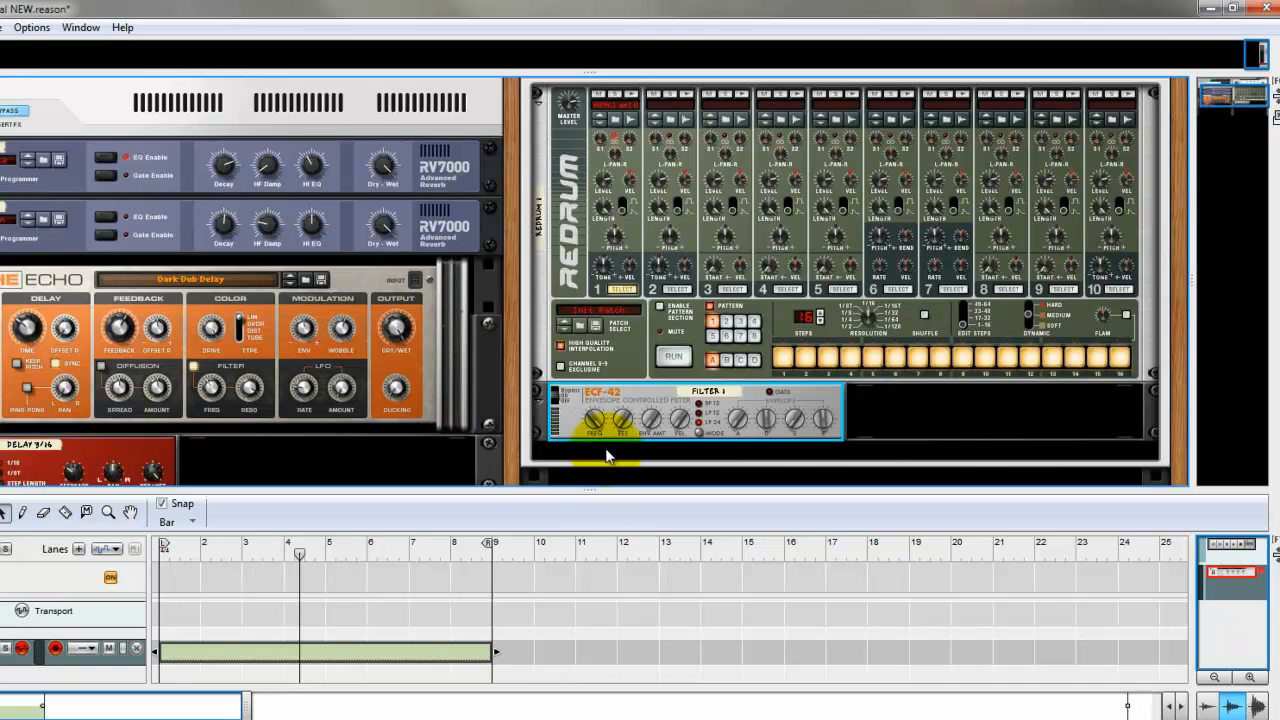
Add an RV7000 Advanced Reverb after the ECF-42 filter and load the patch ALL 1st Hall.rv7.
{"action": "right_click", "coordinate": [581, 431]}
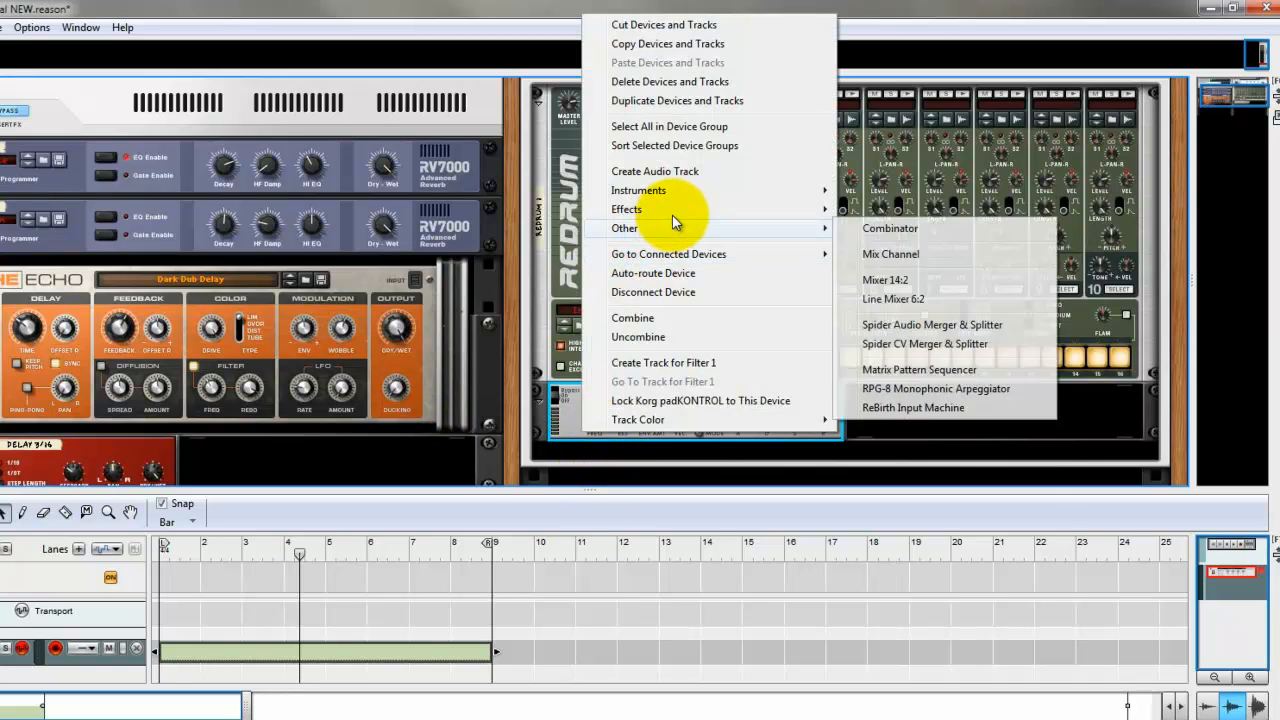
{"action": "mouse_move", "coordinate": [640, 209]}
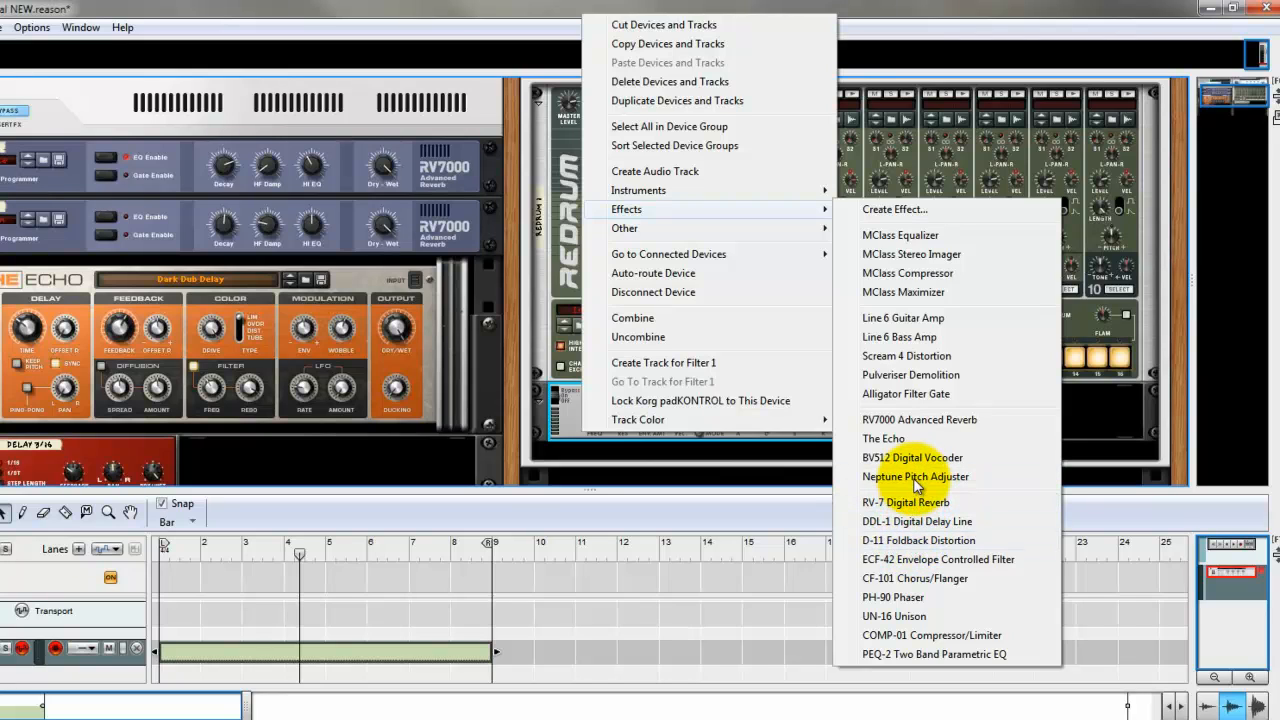
{"action": "left_click", "coordinate": [924, 421]}
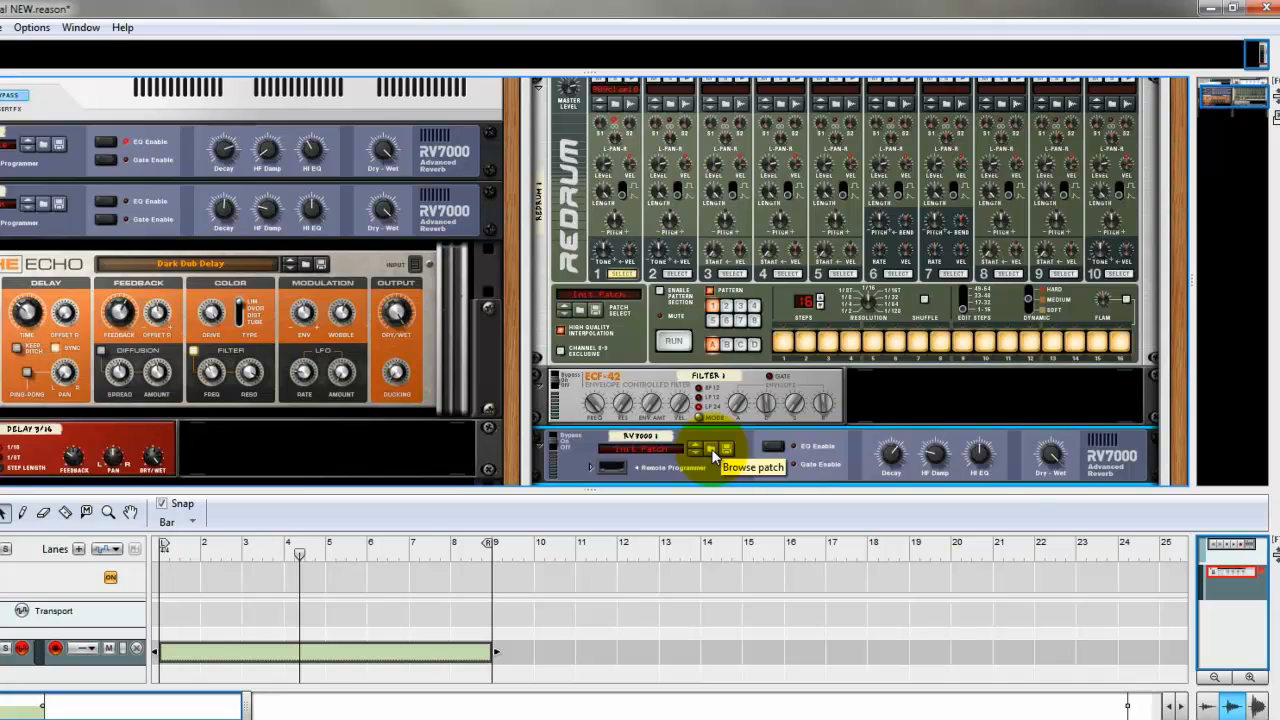
{"action": "left_click", "coordinate": [712, 451]}
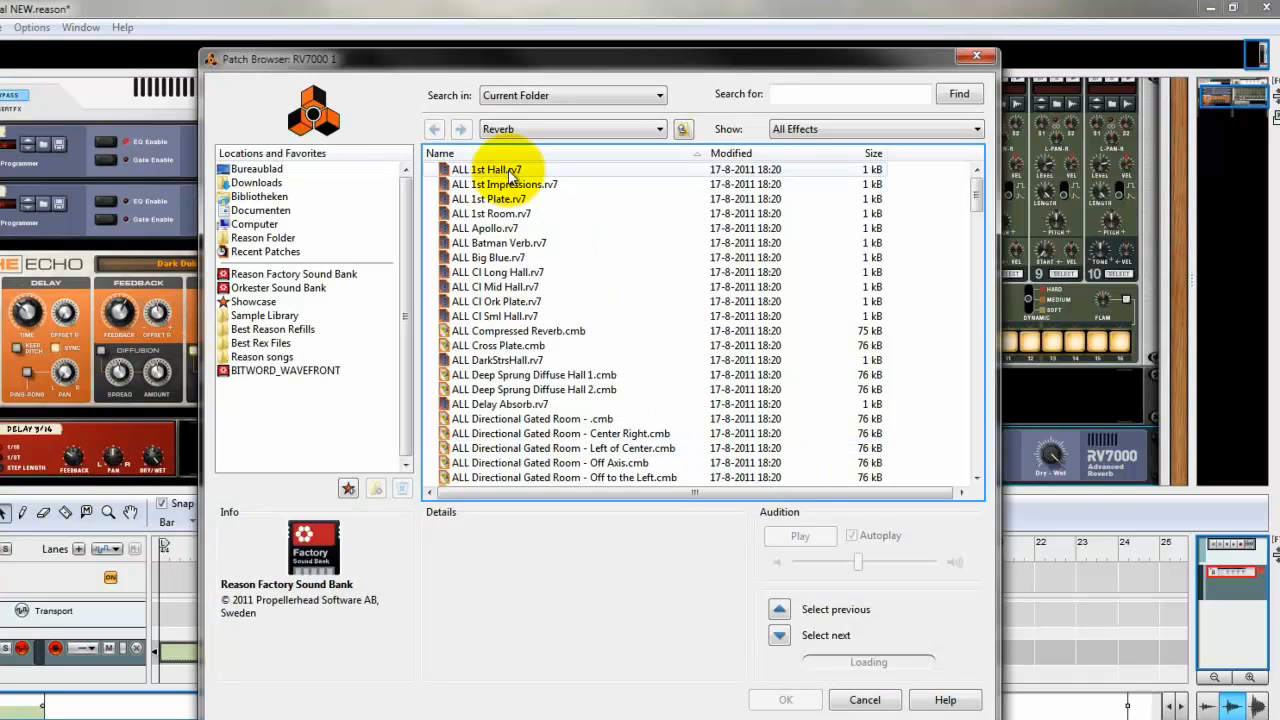
{"action": "double_click", "coordinate": [512, 177]}
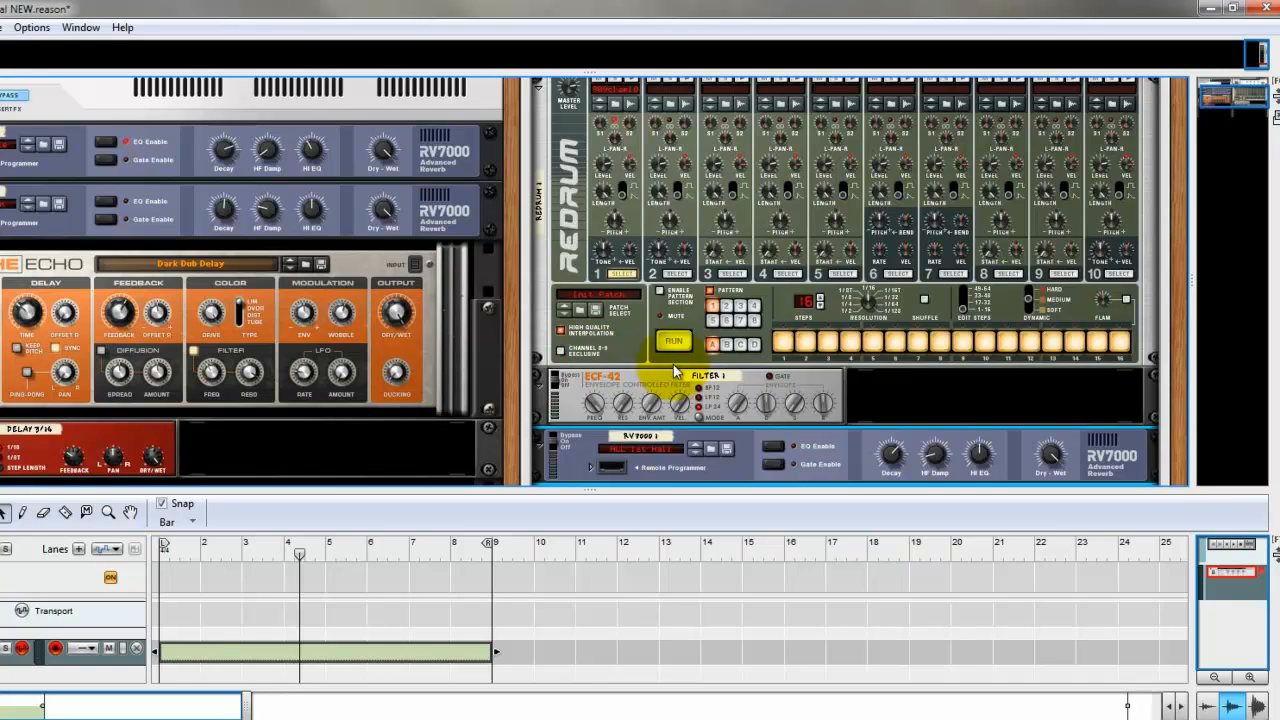
Rename the Combinator's Rotary 1 knob to "MAster Level".
{"action": "scroll", "coordinate": [941, 423], "scroll_direction": "down", "scroll_amount": 3}
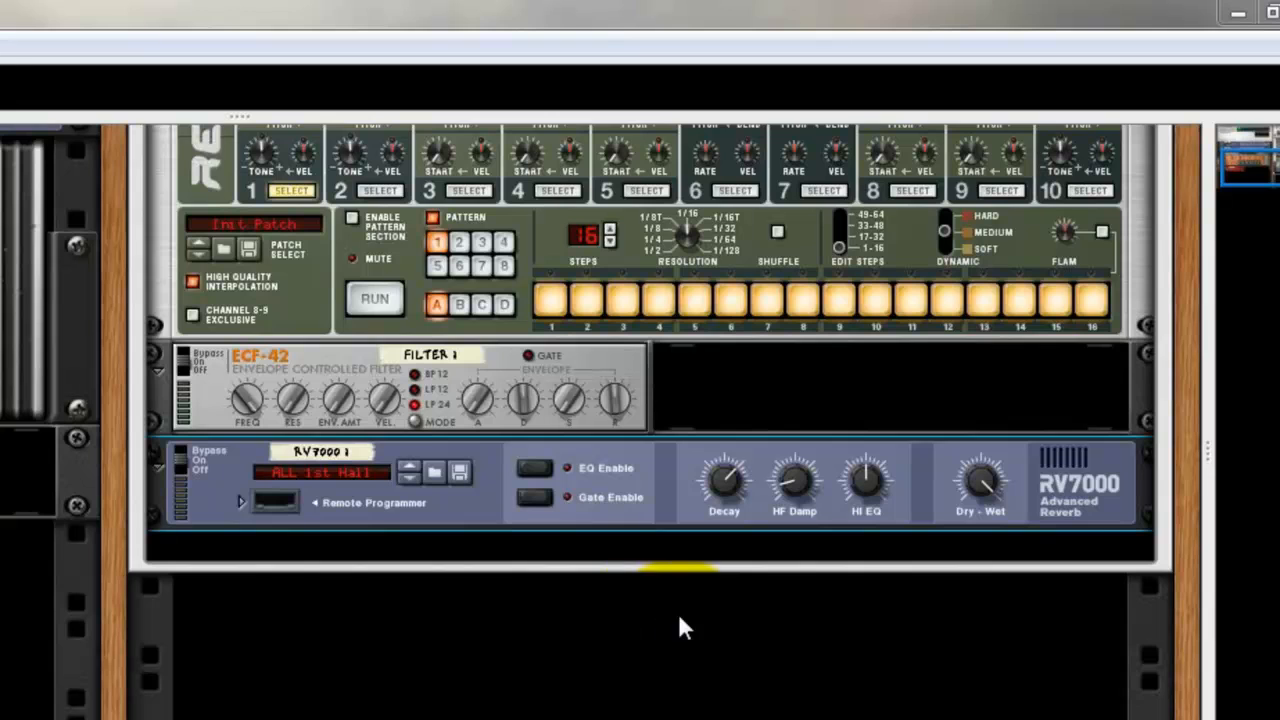
{"action": "left_click", "coordinate": [670, 688]}
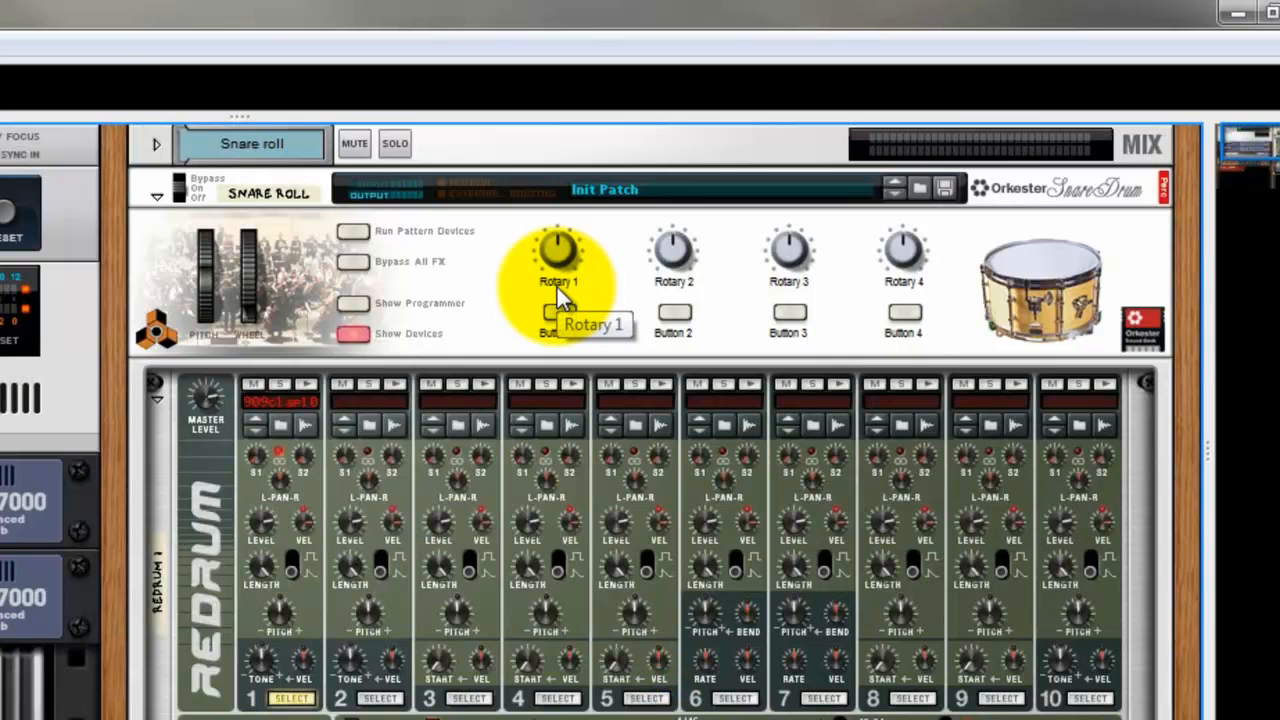
{"action": "double_click", "coordinate": [561, 283]}
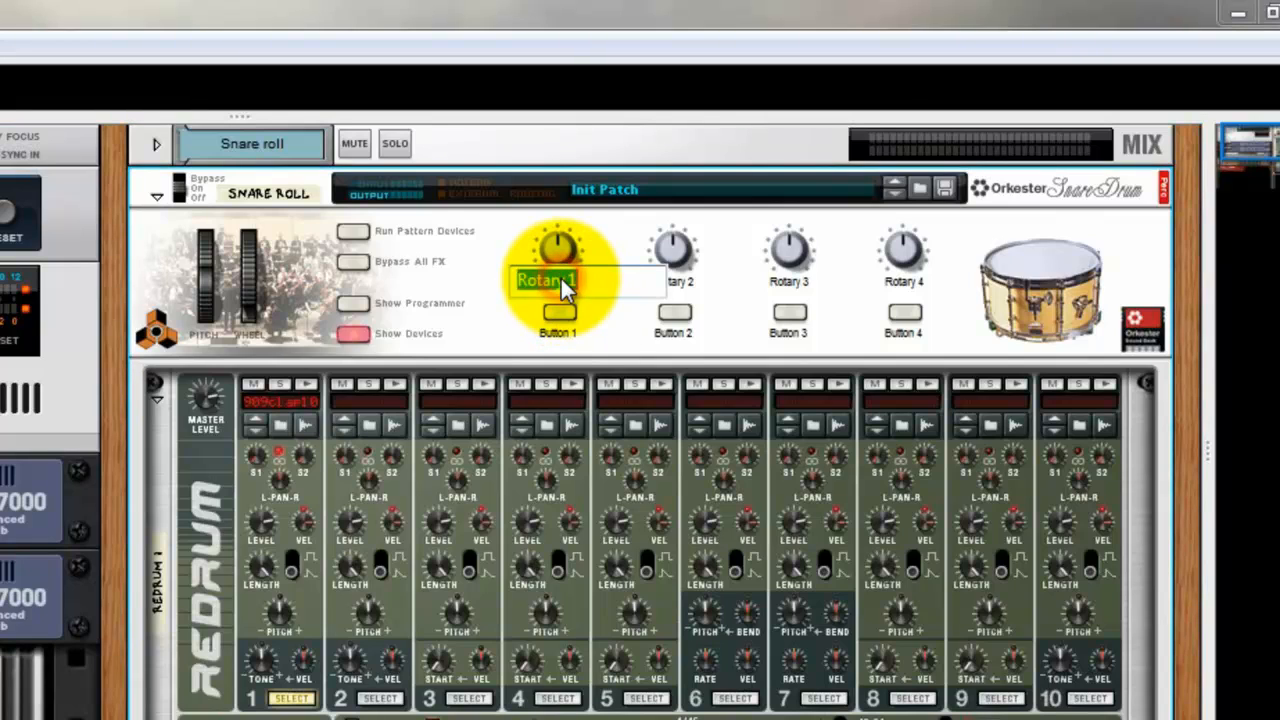
{"action": "type", "text": "MAster LEvel"}
{"action": "key", "text": "BackSpace"}
{"action": "key", "text": "BackSpace"}
{"action": "key", "text": "BackSpace"}
{"action": "key", "text": "BackSpace"}
{"action": "type", "text": "evel"}
{"action": "key", "text": "Return"}
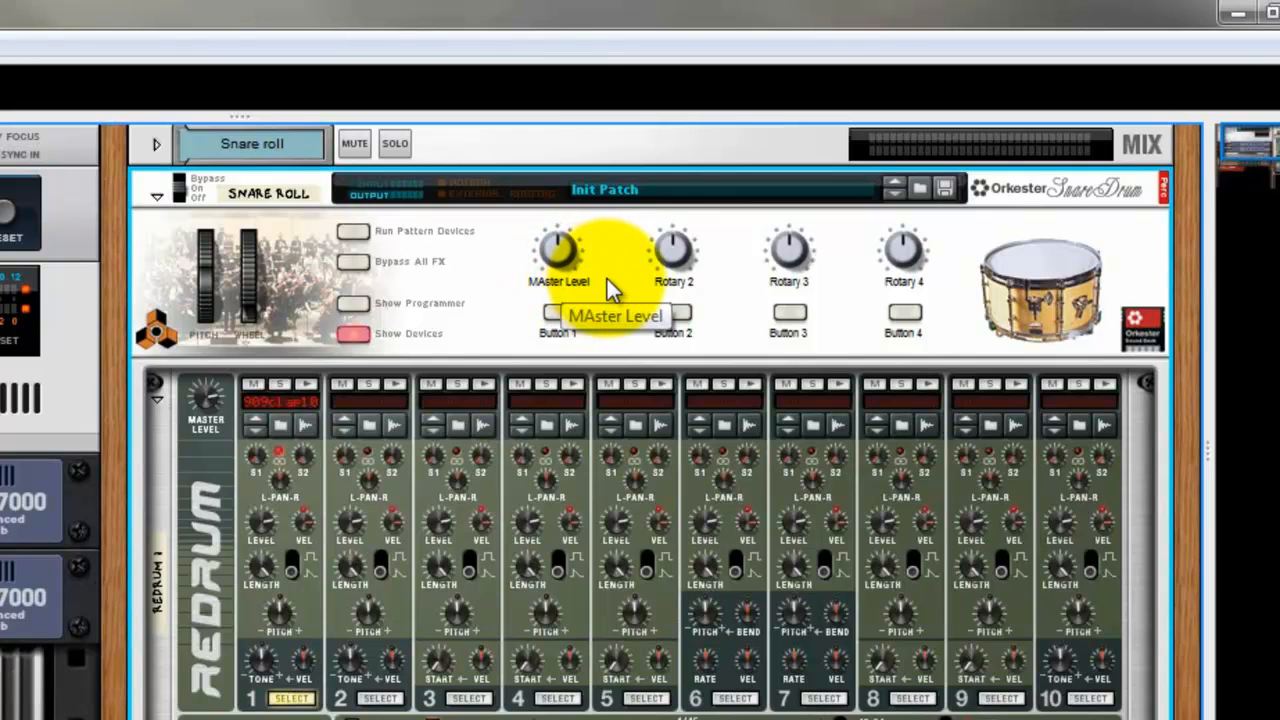
Rename the Combinator's Rotary 2 knob to "Pitch" and its Rotary 3 knob to "LP Filter".
{"action": "double_click", "coordinate": [676, 283]}
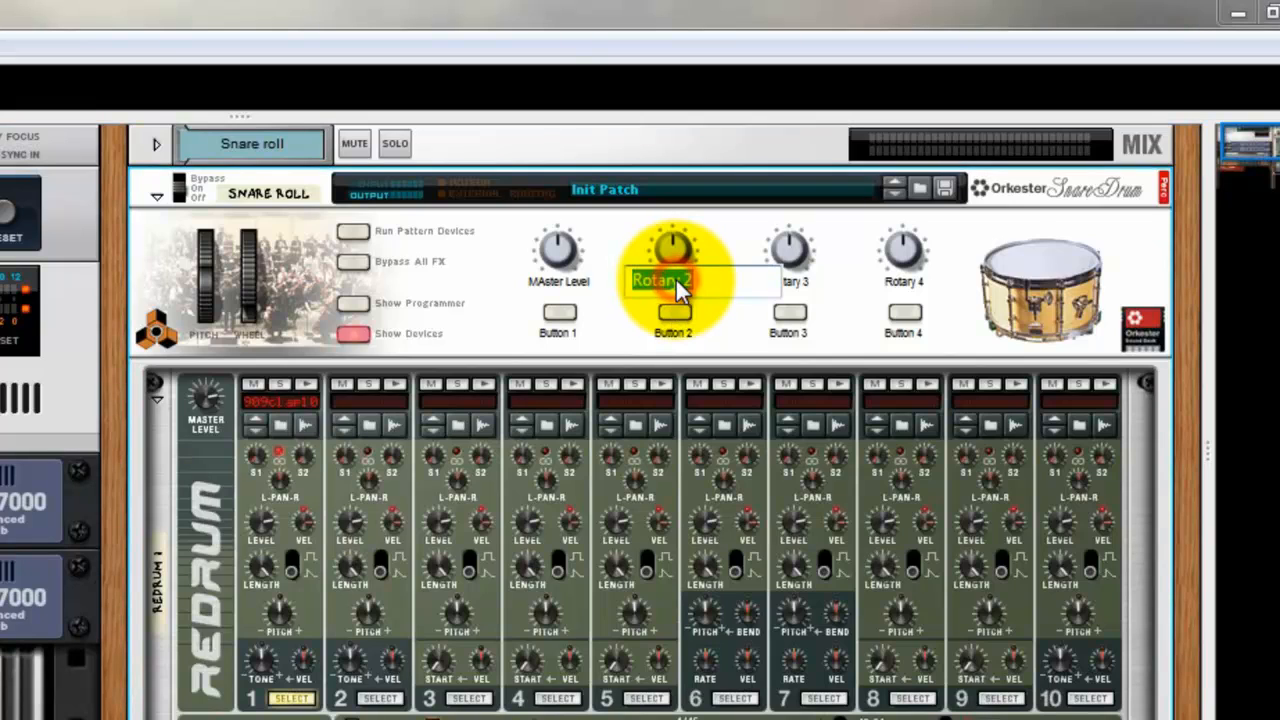
{"action": "type", "text": "Pitch"}
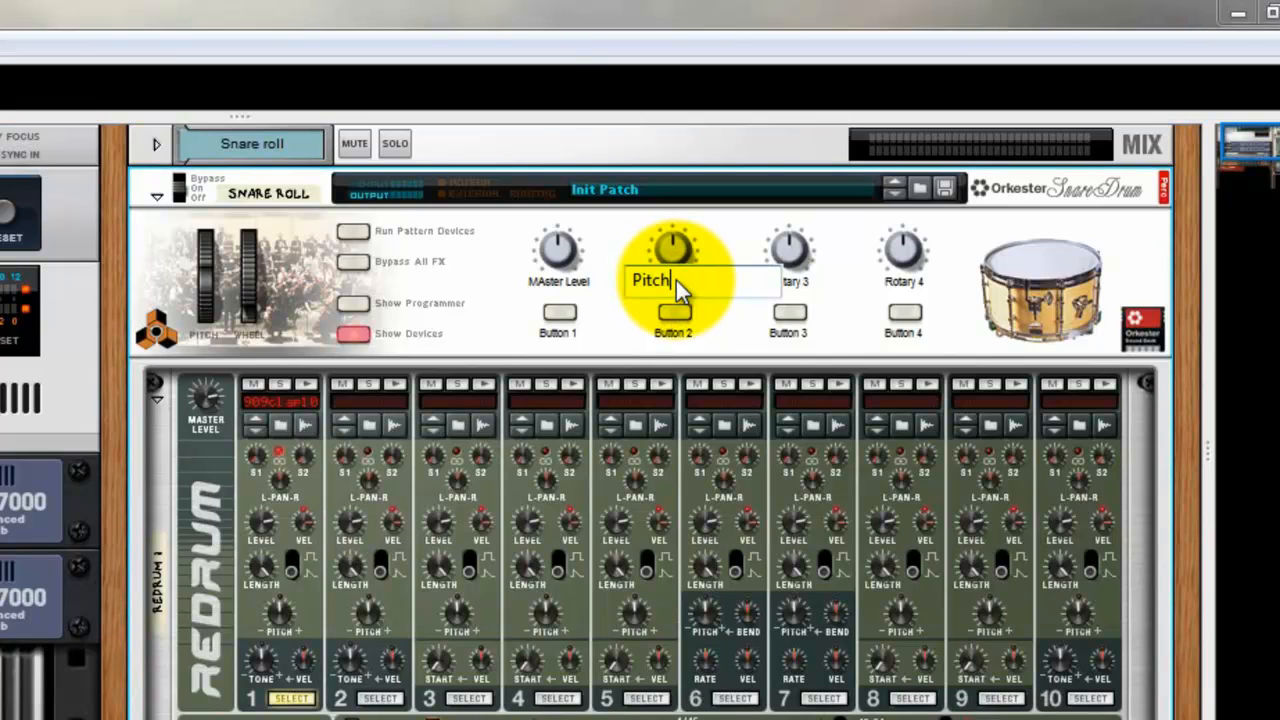
{"action": "key", "text": "Return"}
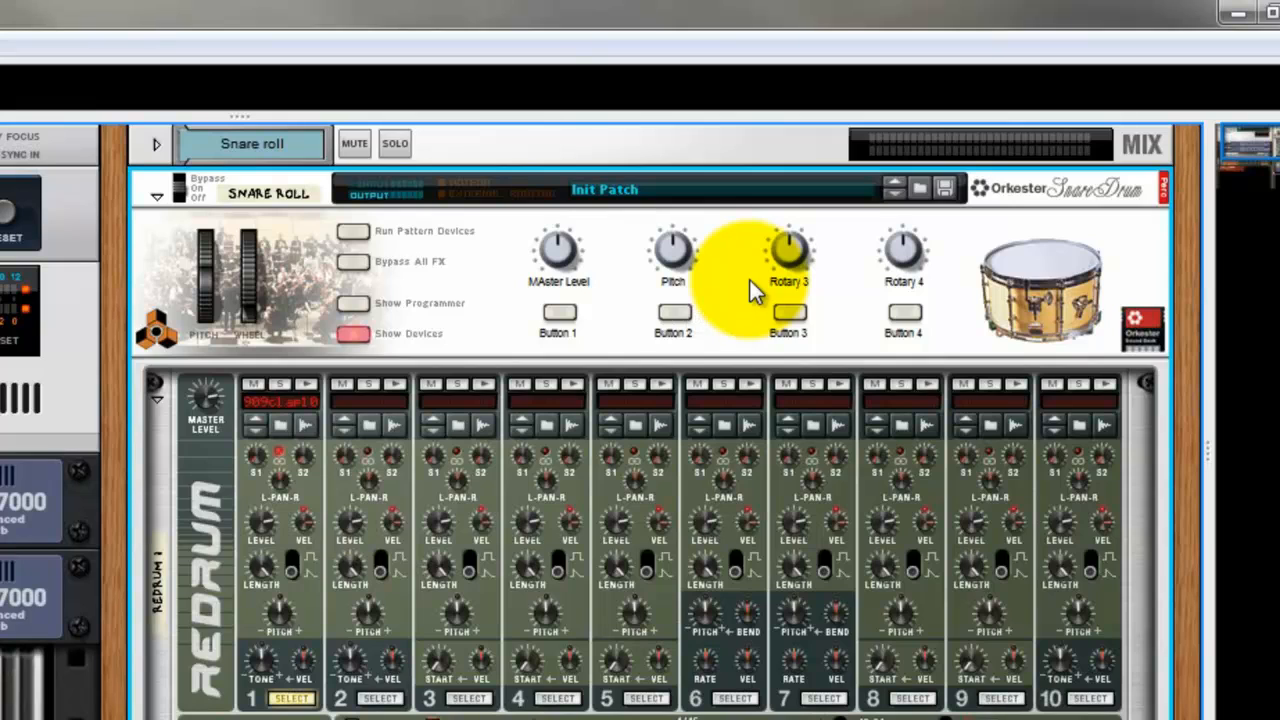
{"action": "double_click", "coordinate": [785, 284]}
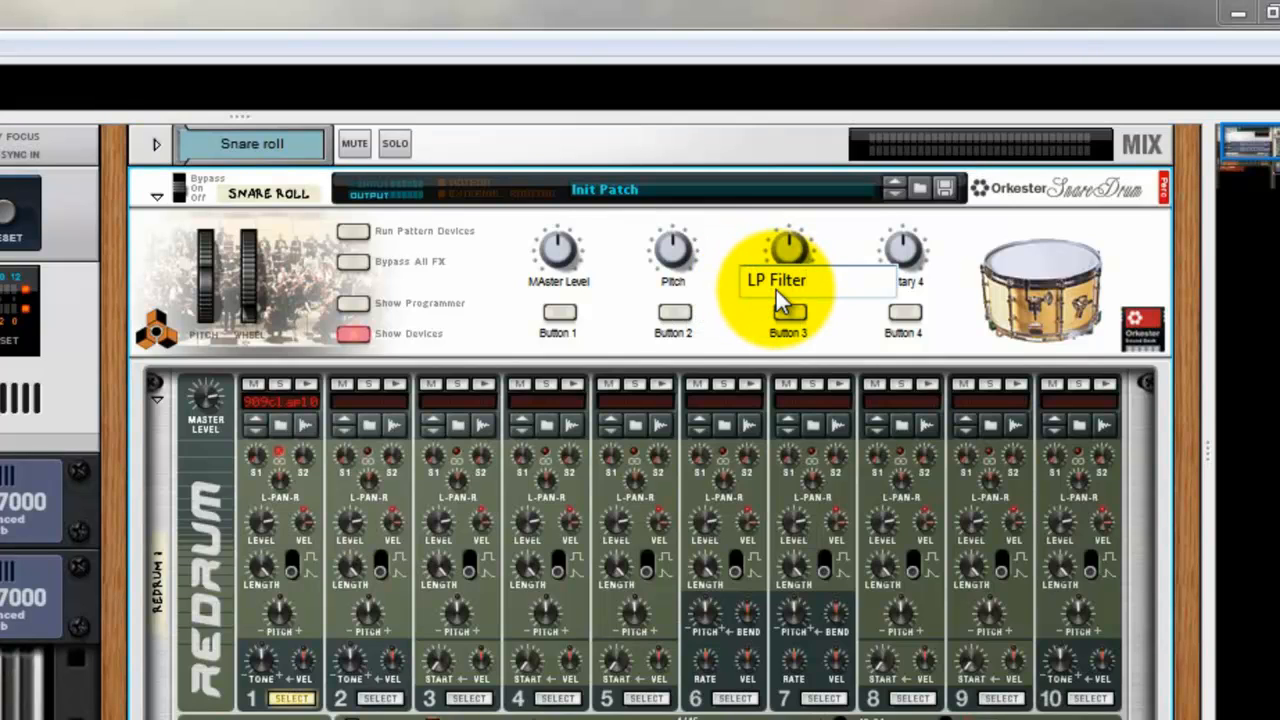
{"action": "key", "text": "Return"}
Rename the Combinator's Rotary 4 knob to "Reverb".
{"action": "double_click", "coordinate": [912, 295]}
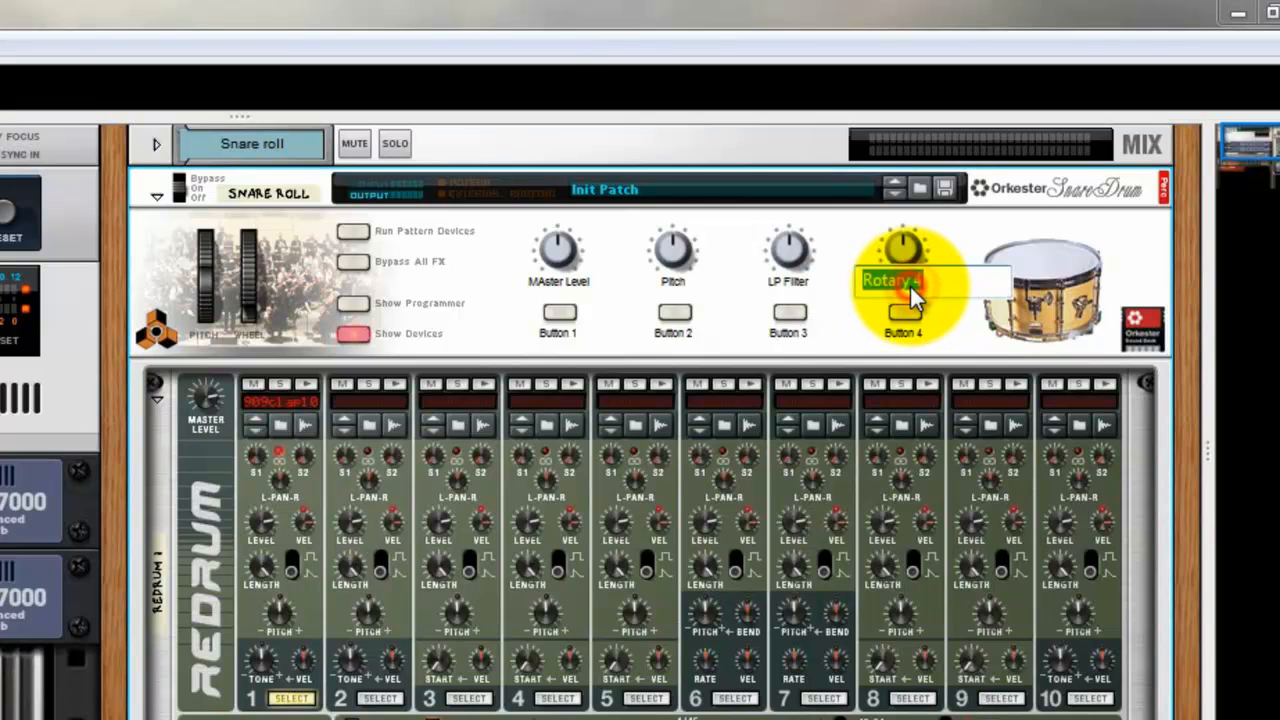
{"action": "type", "text": "R"}
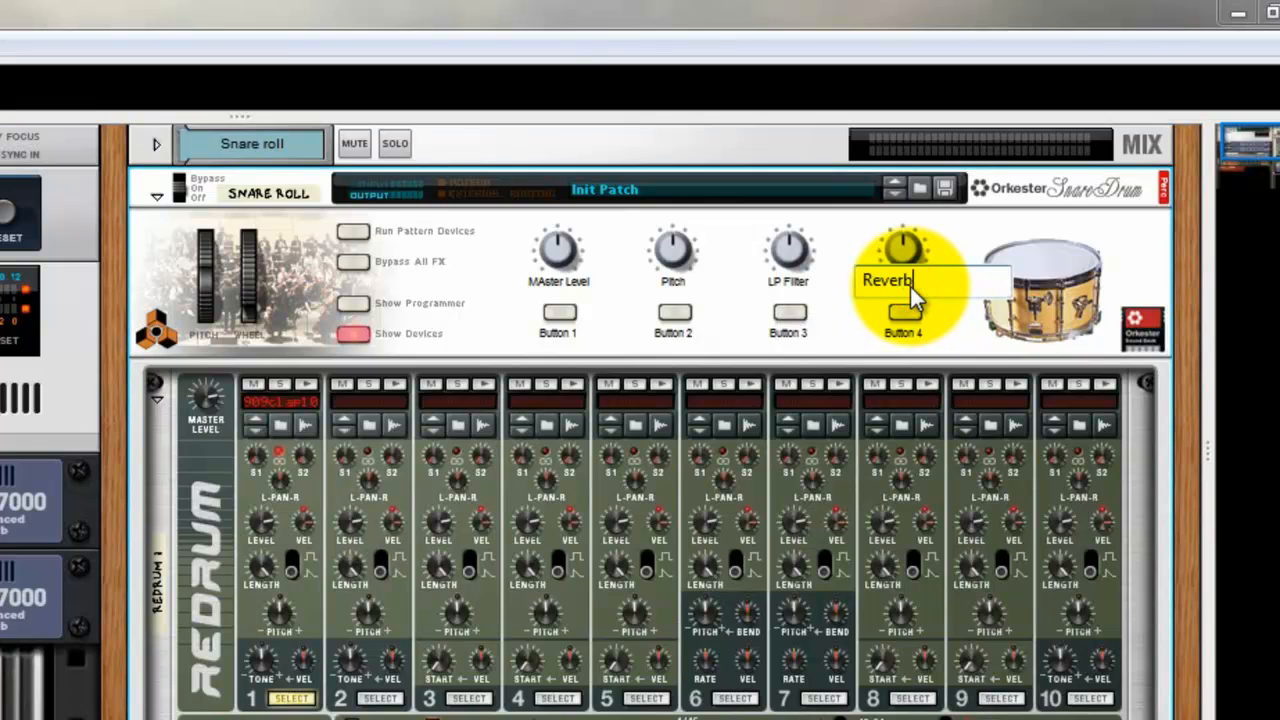
{"action": "type", "text": "everb"}
{"action": "key", "text": "Return"}
Show the Combinator's programmer and, for Redrum 1, route Rotary 1 to Master Level and Rotary 2 to Drum 1 Pitch.
{"action": "left_click", "coordinate": [353, 303]}
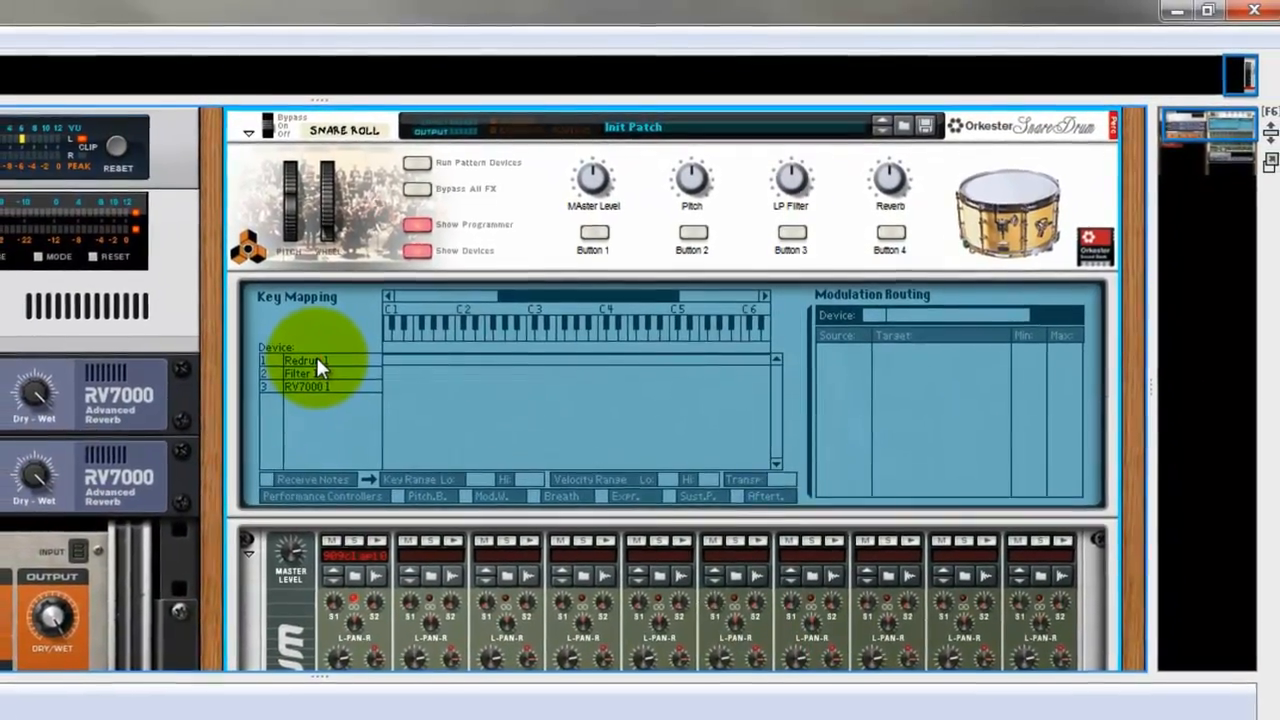
{"action": "left_click", "coordinate": [292, 375]}
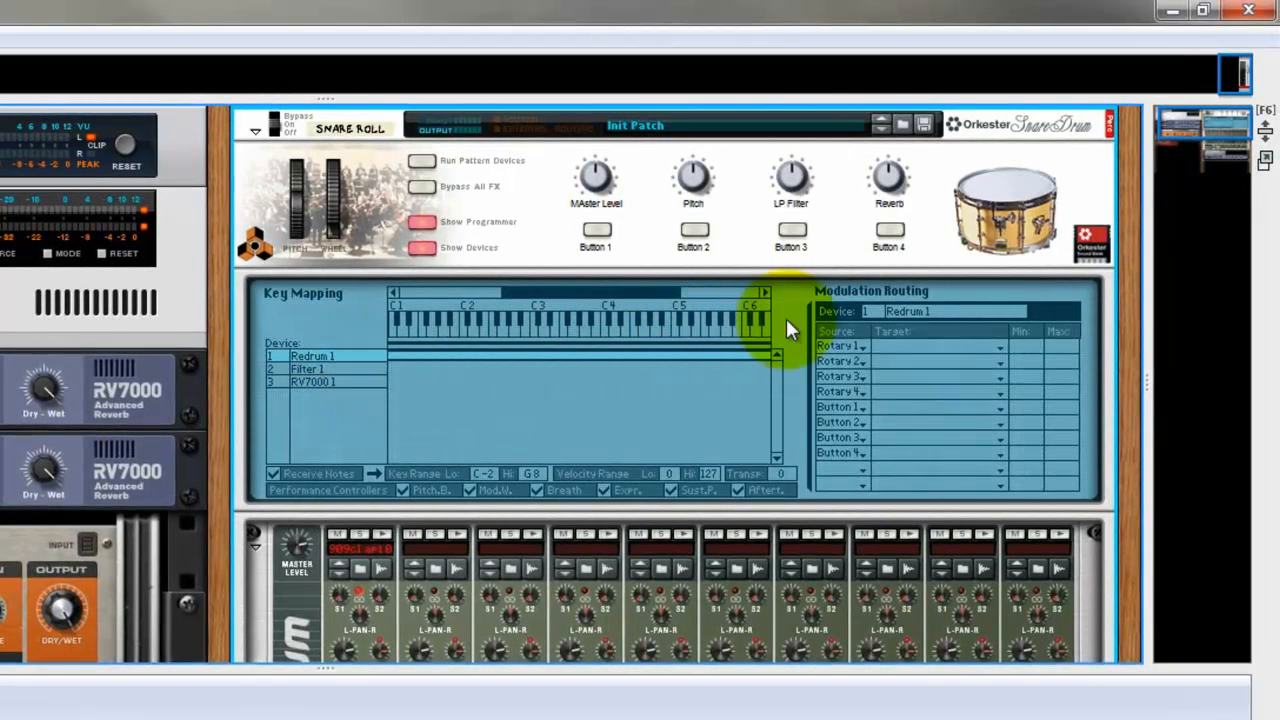
{"action": "left_click", "coordinate": [934, 345]}
{"action": "mouse_move", "coordinate": [938, 410]}
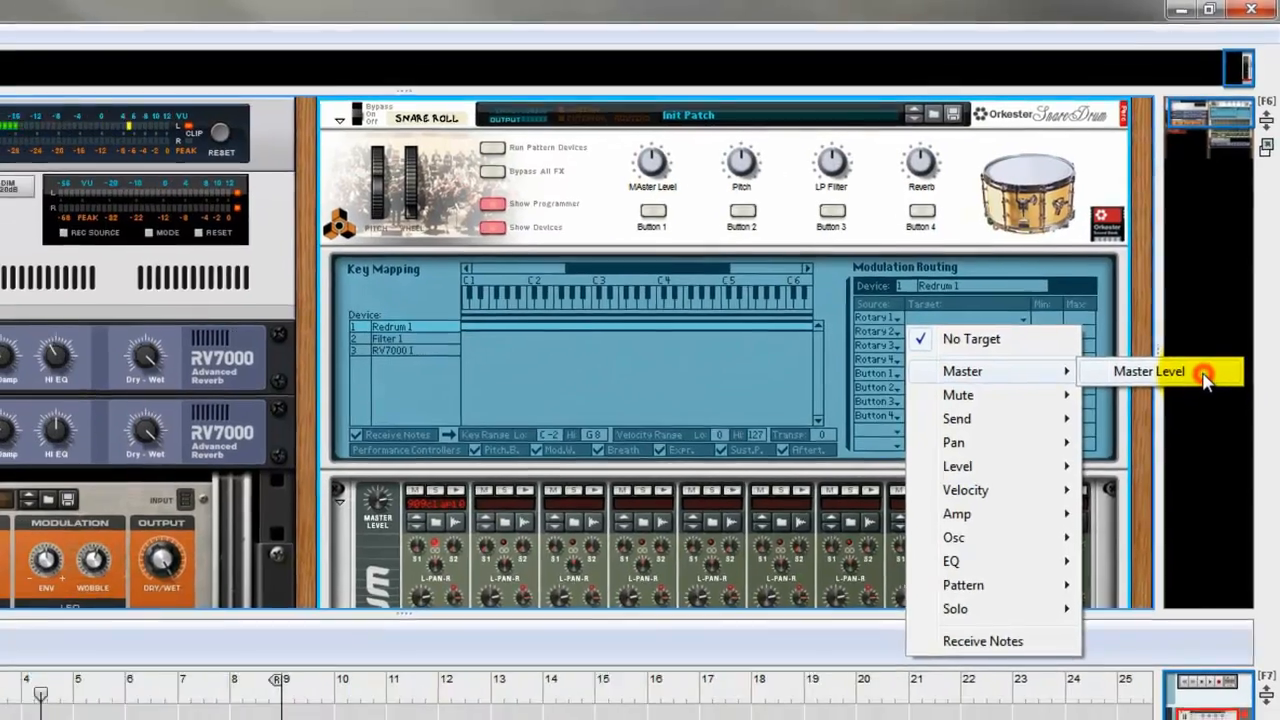
{"action": "left_click", "coordinate": [1210, 406]}
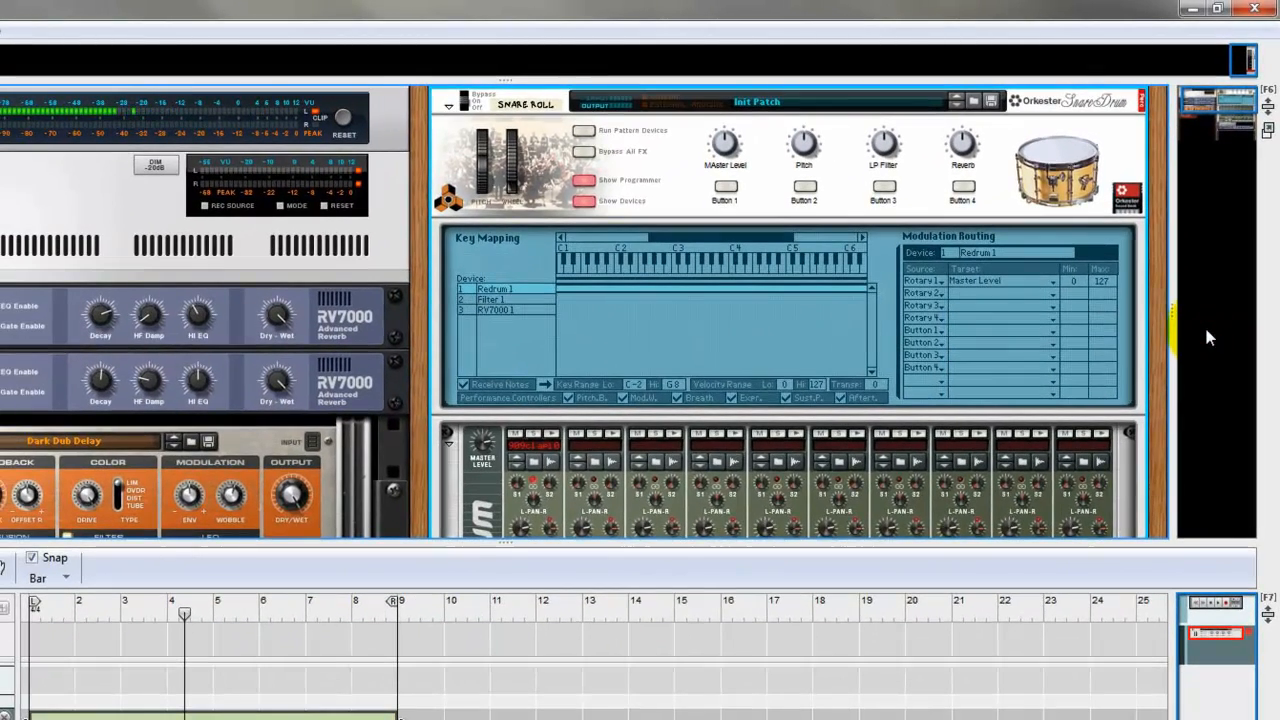
{"action": "left_click", "coordinate": [1011, 293]}
{"action": "mouse_move", "coordinate": [1002, 487]}
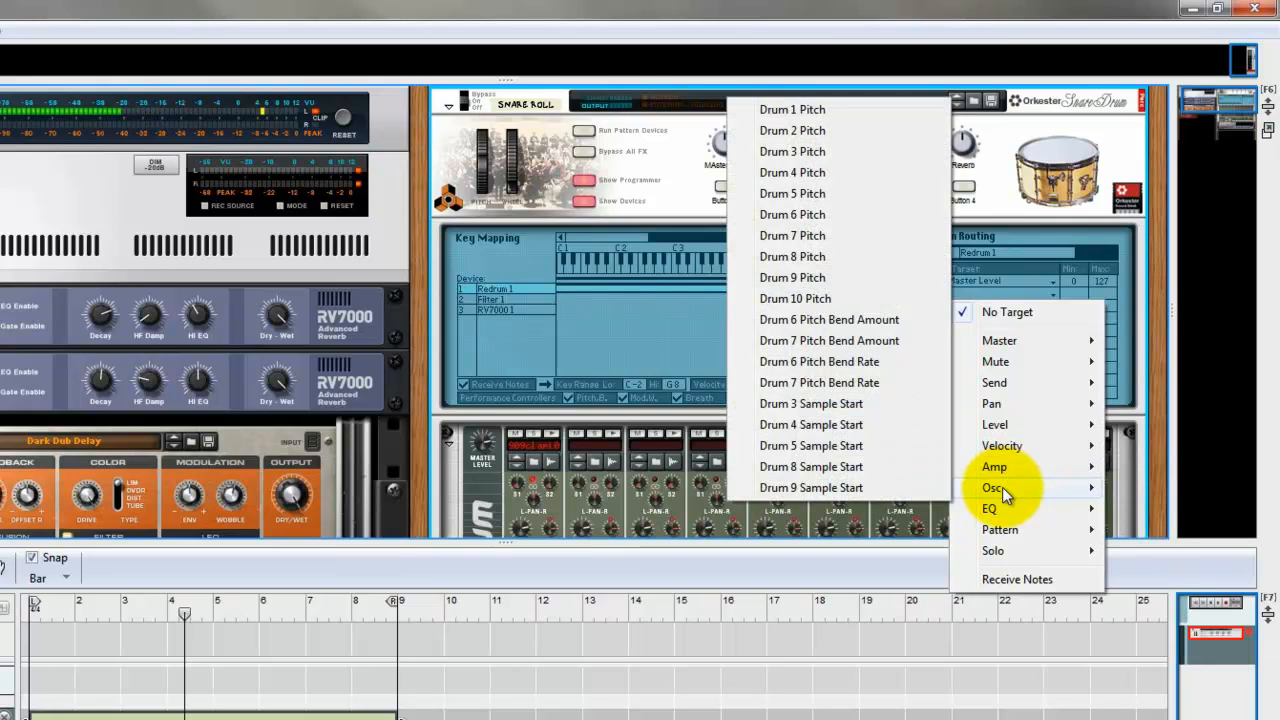
{"action": "left_click", "coordinate": [797, 112]}
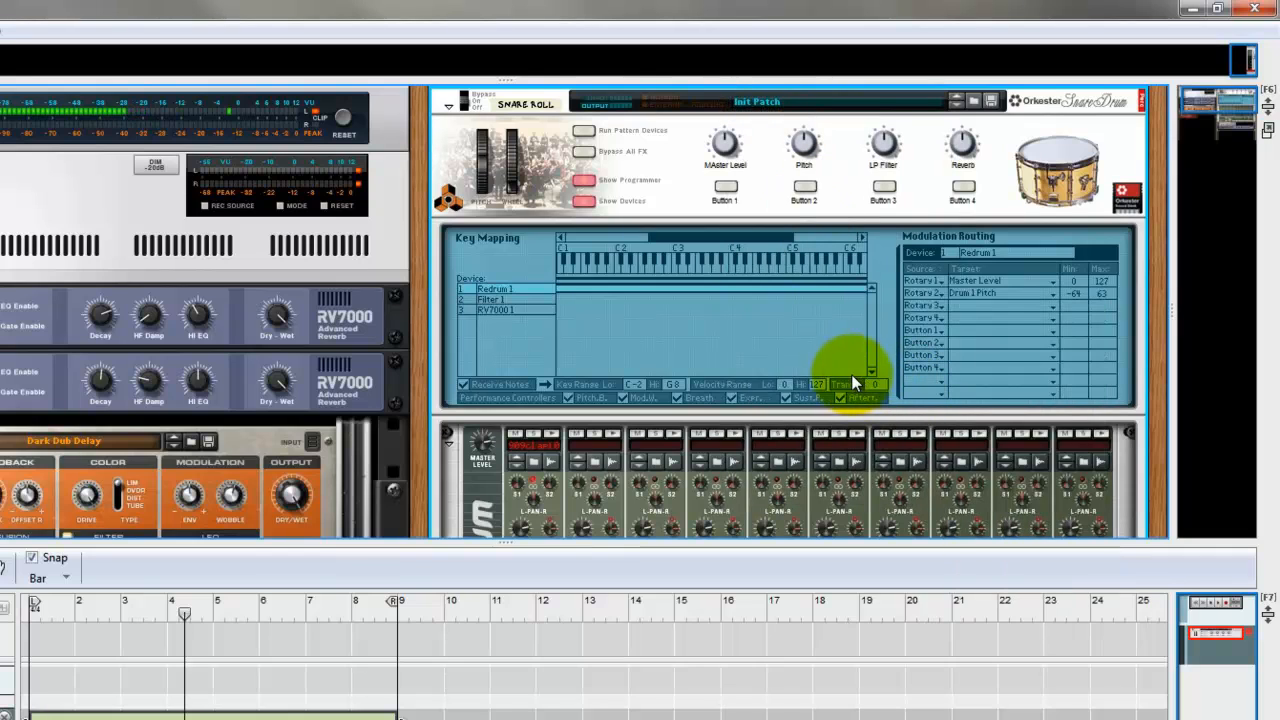
Route Rotary 3 to the Frequency of Filter 1 in the Combinator's modulation routing.
{"action": "left_click", "coordinate": [290, 382]}
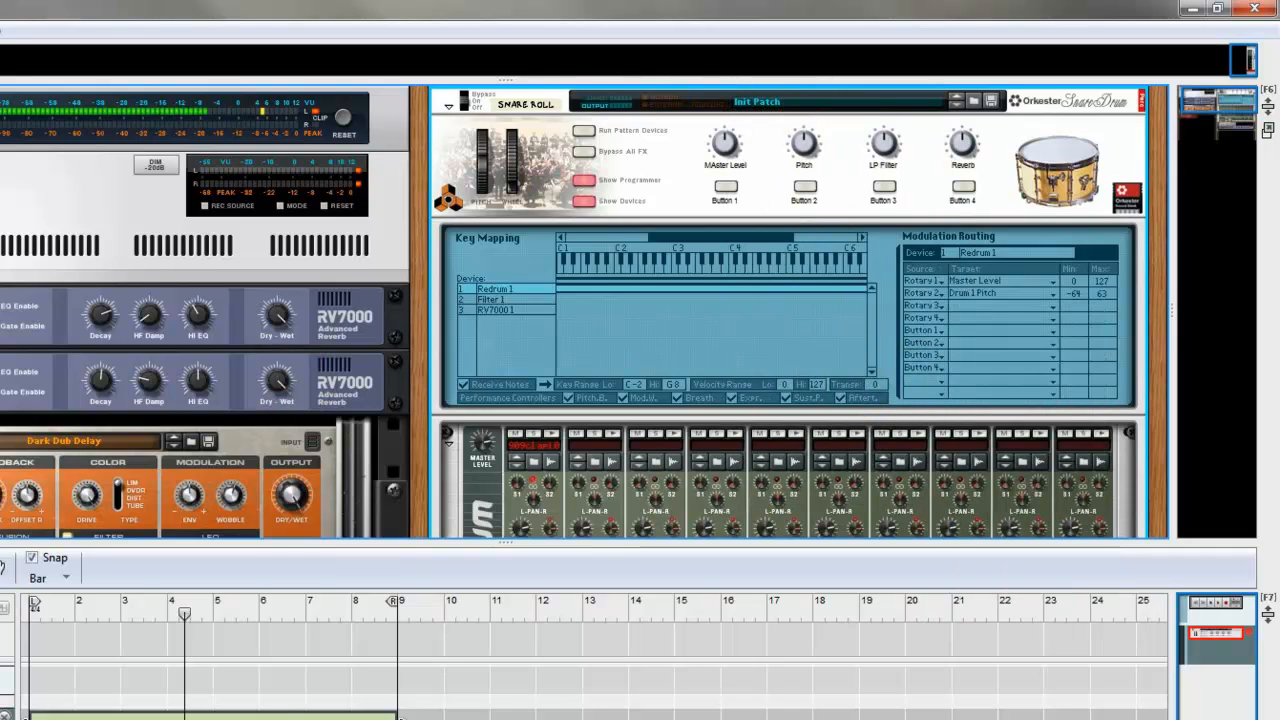
{"action": "left_click", "coordinate": [514, 591]}
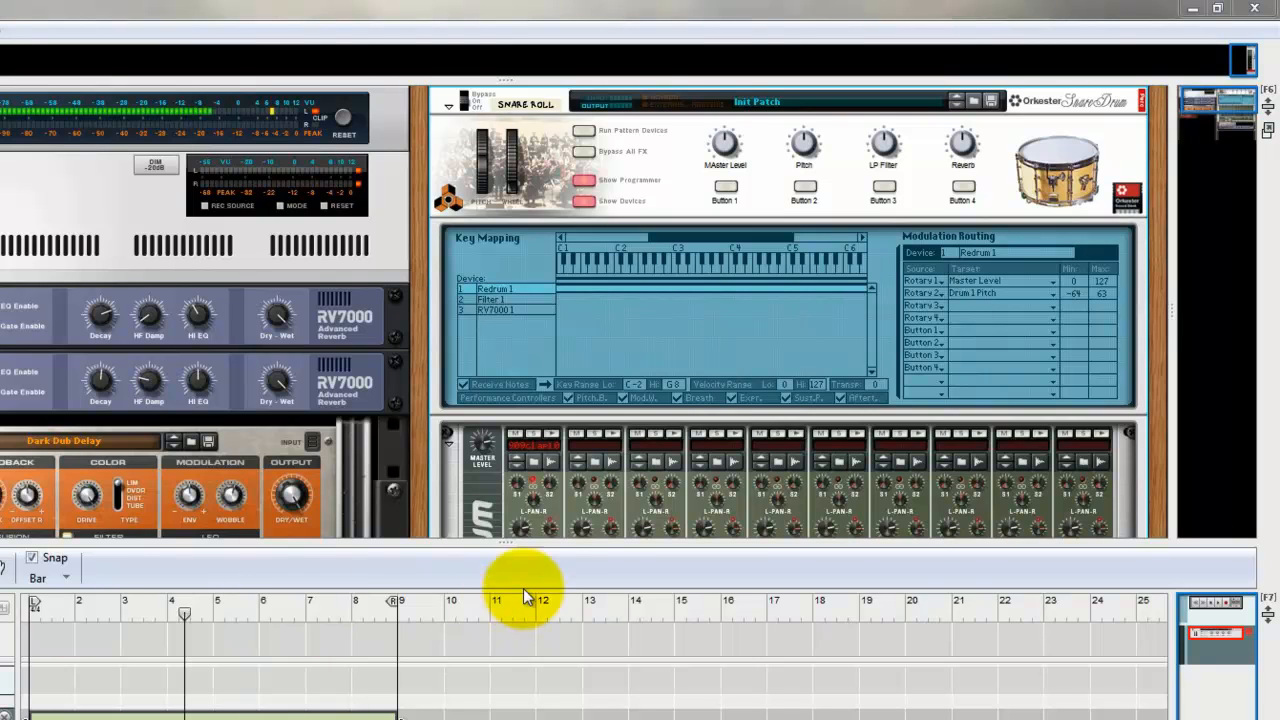
{"action": "left_click", "coordinate": [513, 324]}
{"action": "left_click", "coordinate": [517, 299]}
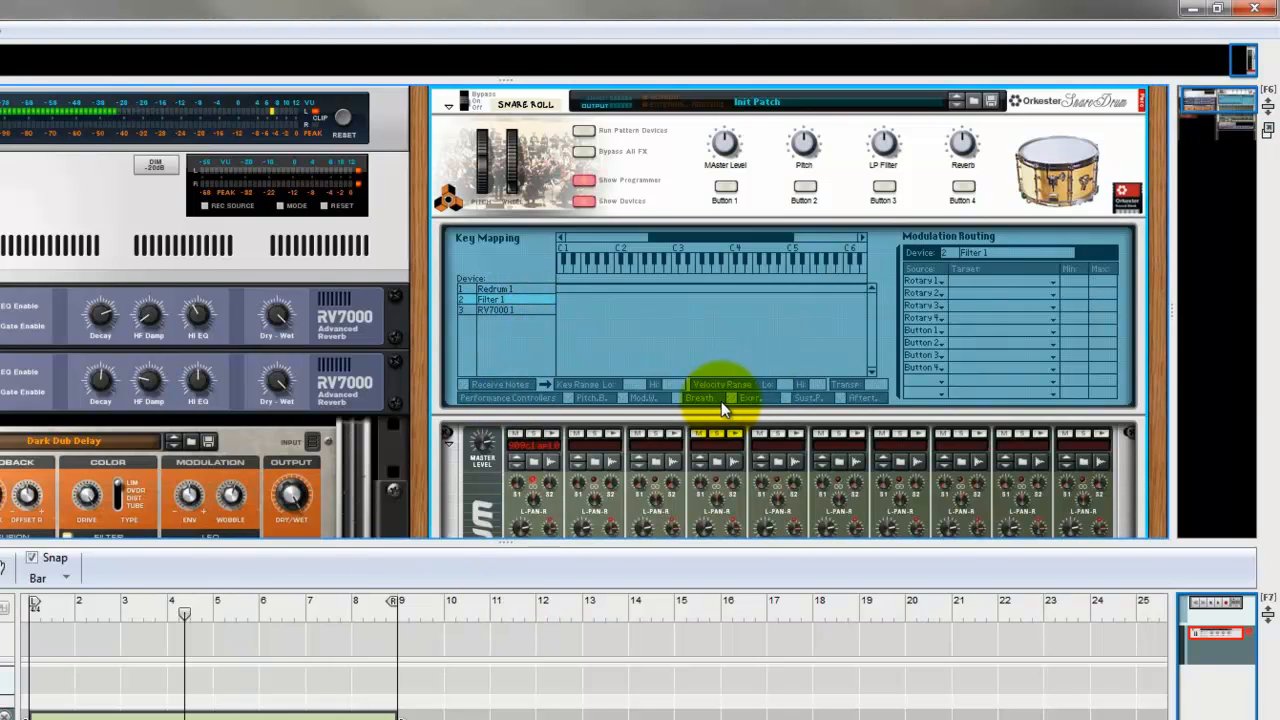
{"action": "left_click", "coordinate": [1016, 310]}
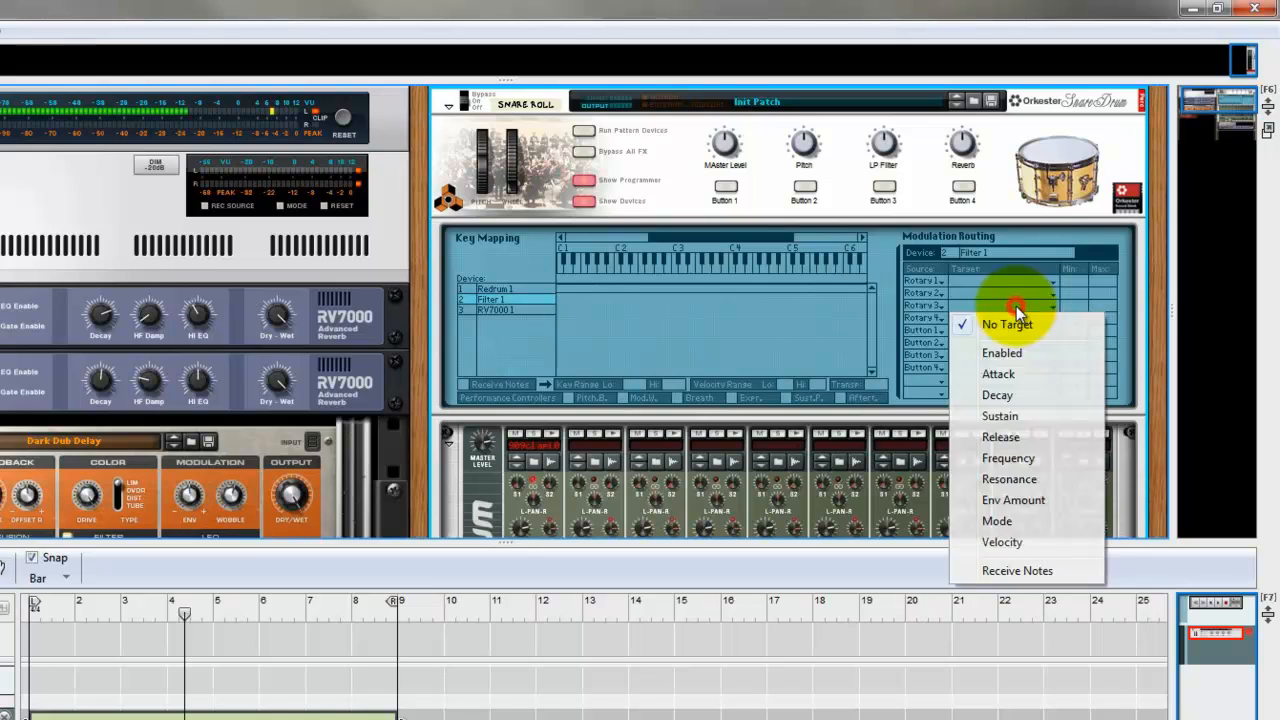
{"action": "left_click", "coordinate": [1010, 459]}
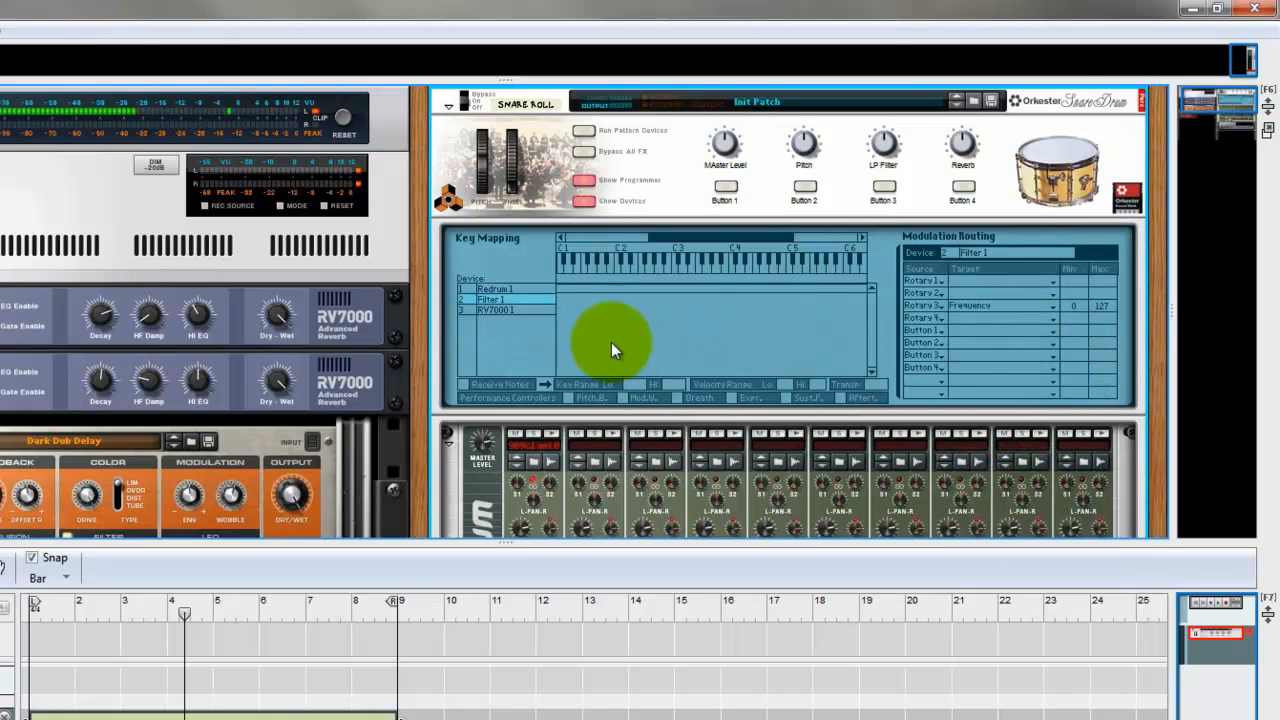
Route Rotary 4 to the RV7000 1 reverb's Dry/Wet, and hide the Combinator's programmer.
{"action": "left_click", "coordinate": [507, 309]}
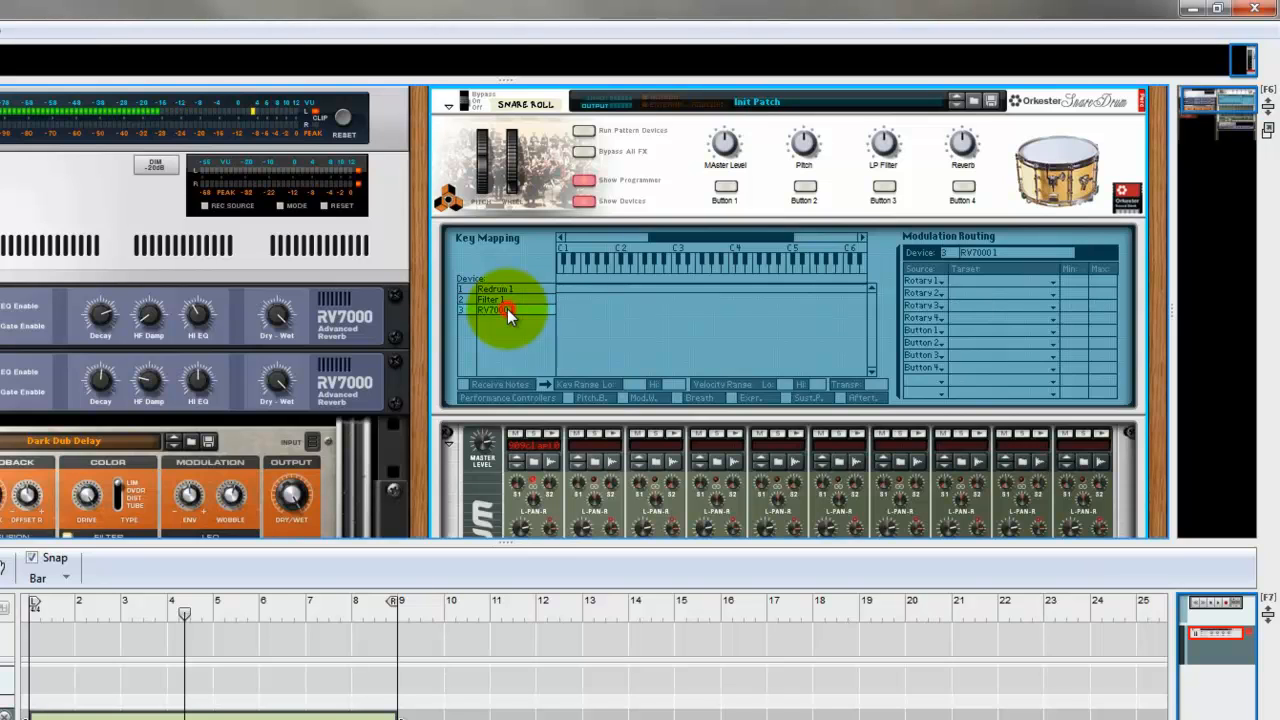
{"action": "left_click", "coordinate": [1005, 318]}
{"action": "mouse_move", "coordinate": [1022, 375]}
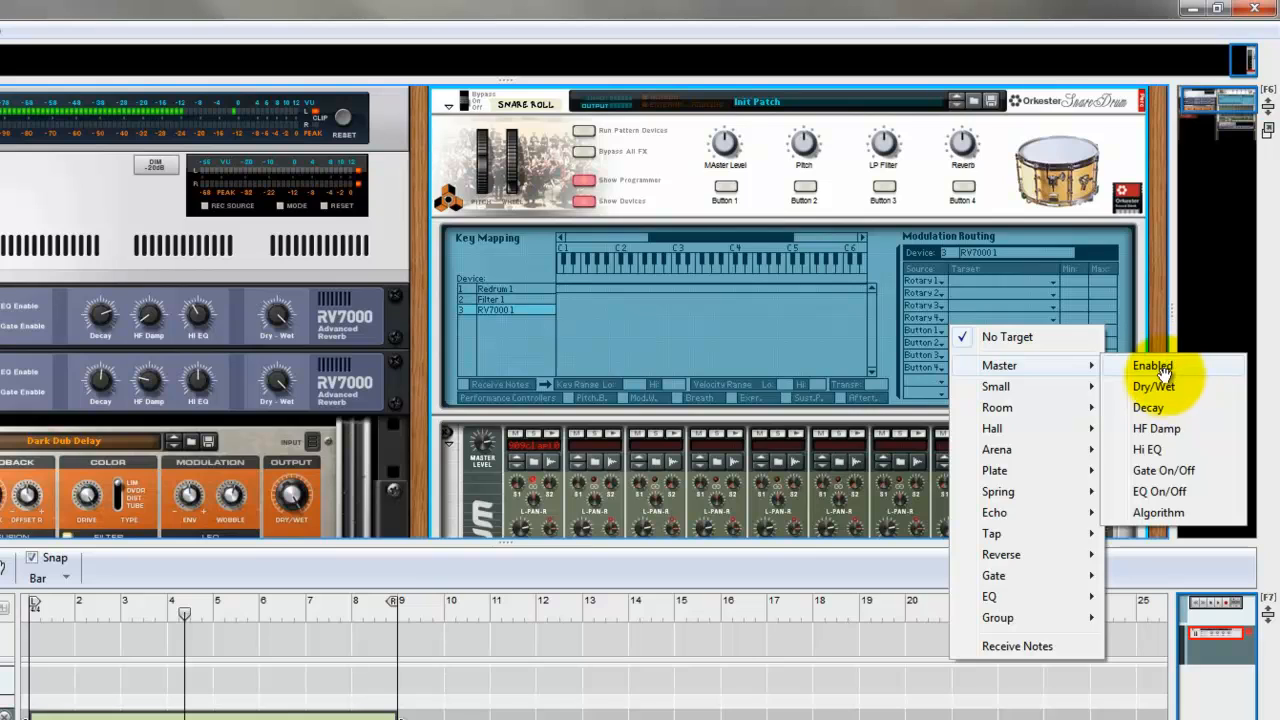
{"action": "left_click", "coordinate": [1160, 386]}
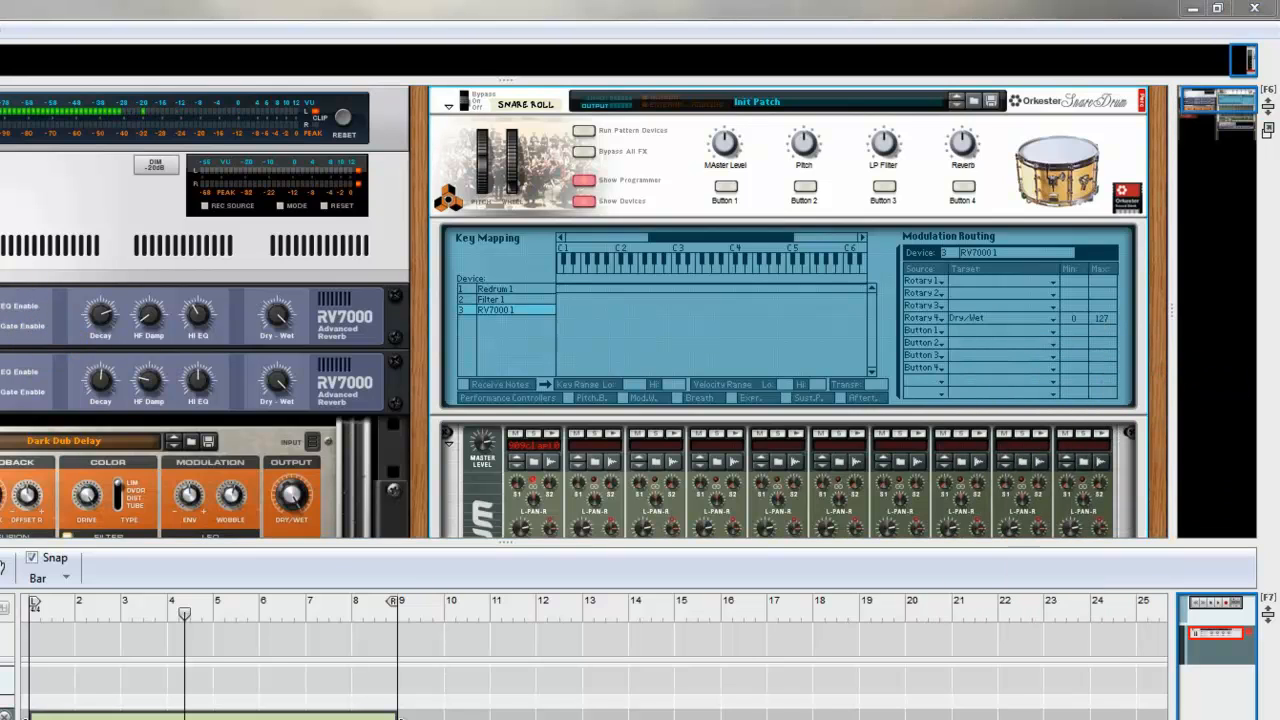
{"action": "left_click", "coordinate": [588, 182]}
Add an automation lane for the MAster Level knob and draw an 8-bar clip in it, starting at bar 1.
{"action": "left_click_drag", "start_coordinate": [520, 541], "coordinate": [514, 466]}
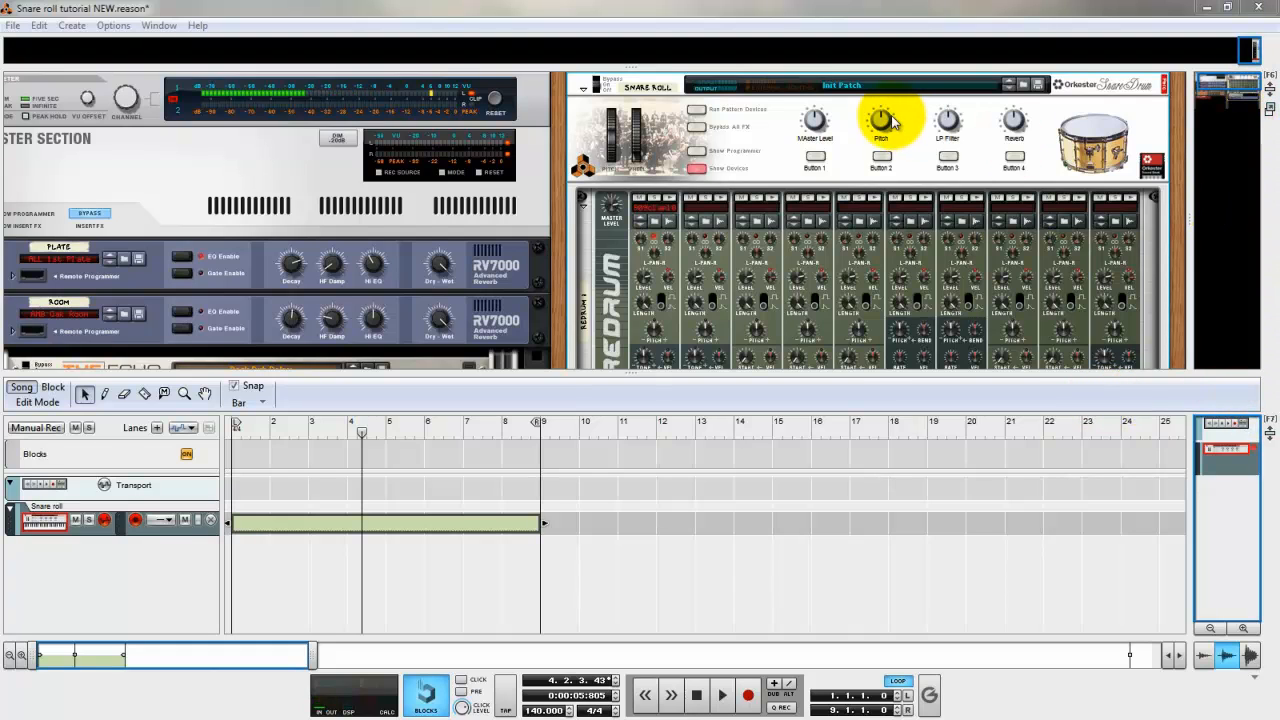
{"action": "right_click", "coordinate": [816, 121]}
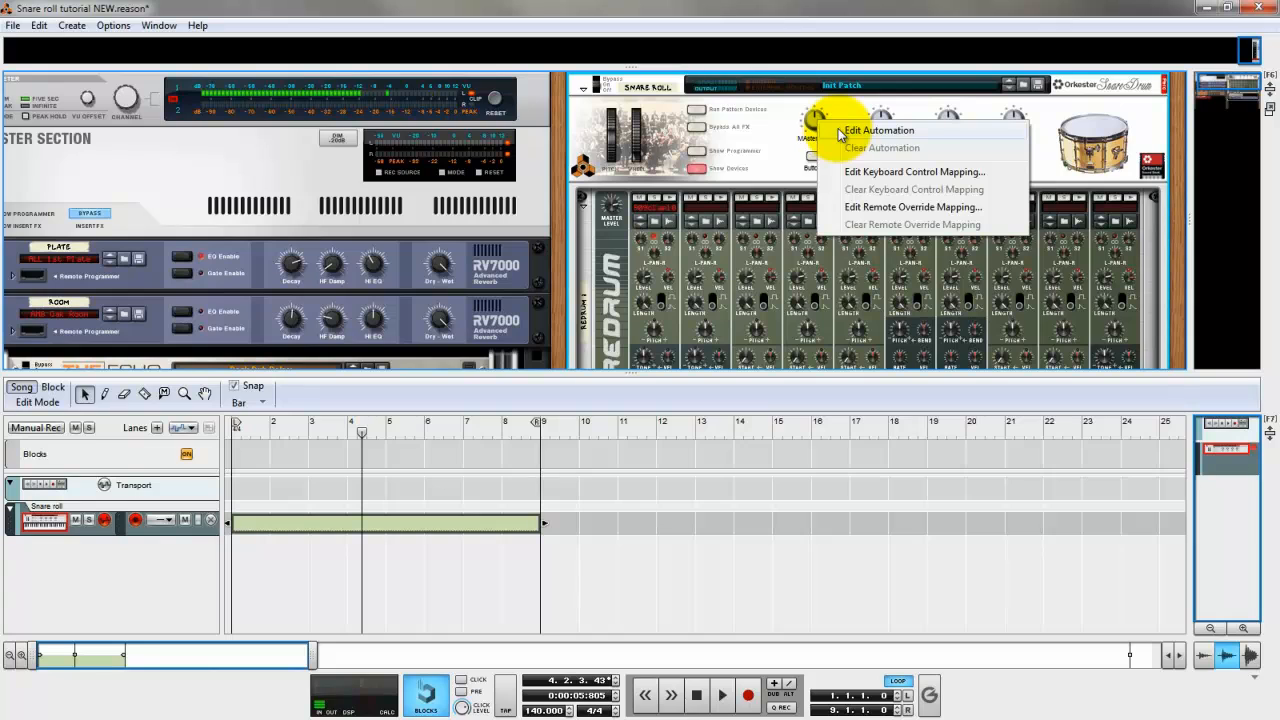
{"action": "left_click", "coordinate": [880, 130]}
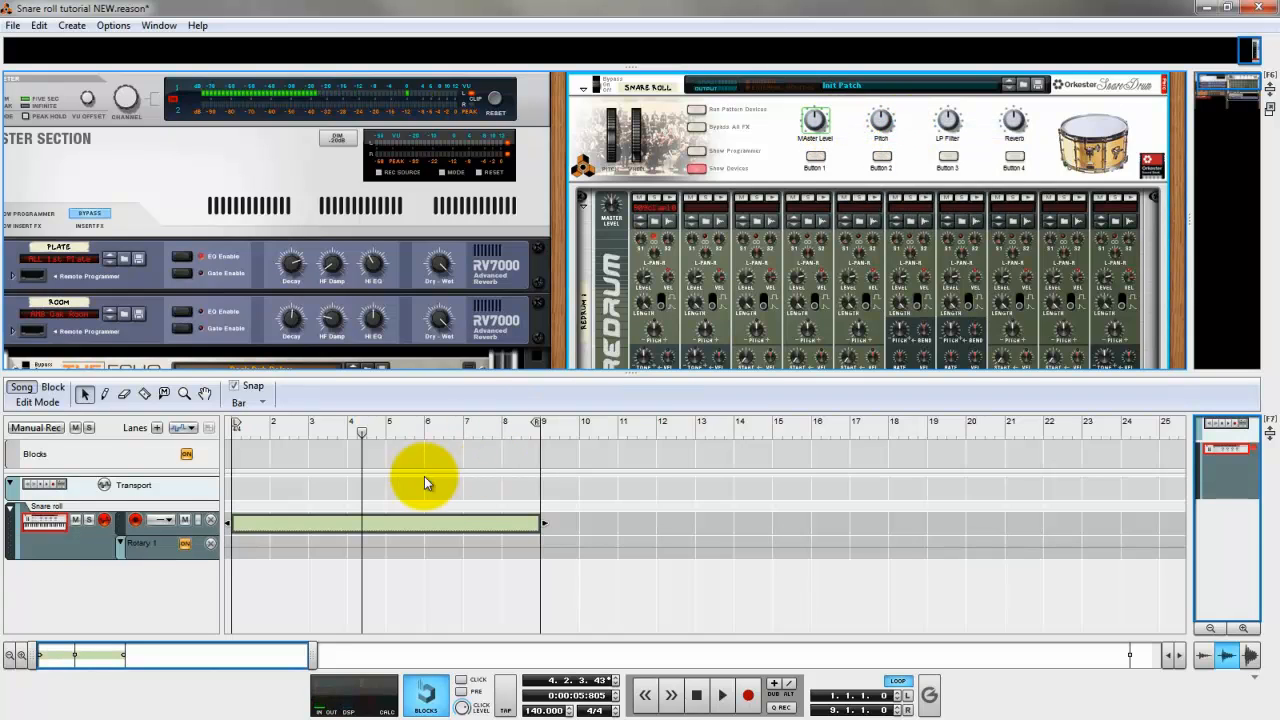
{"action": "left_click", "coordinate": [104, 393]}
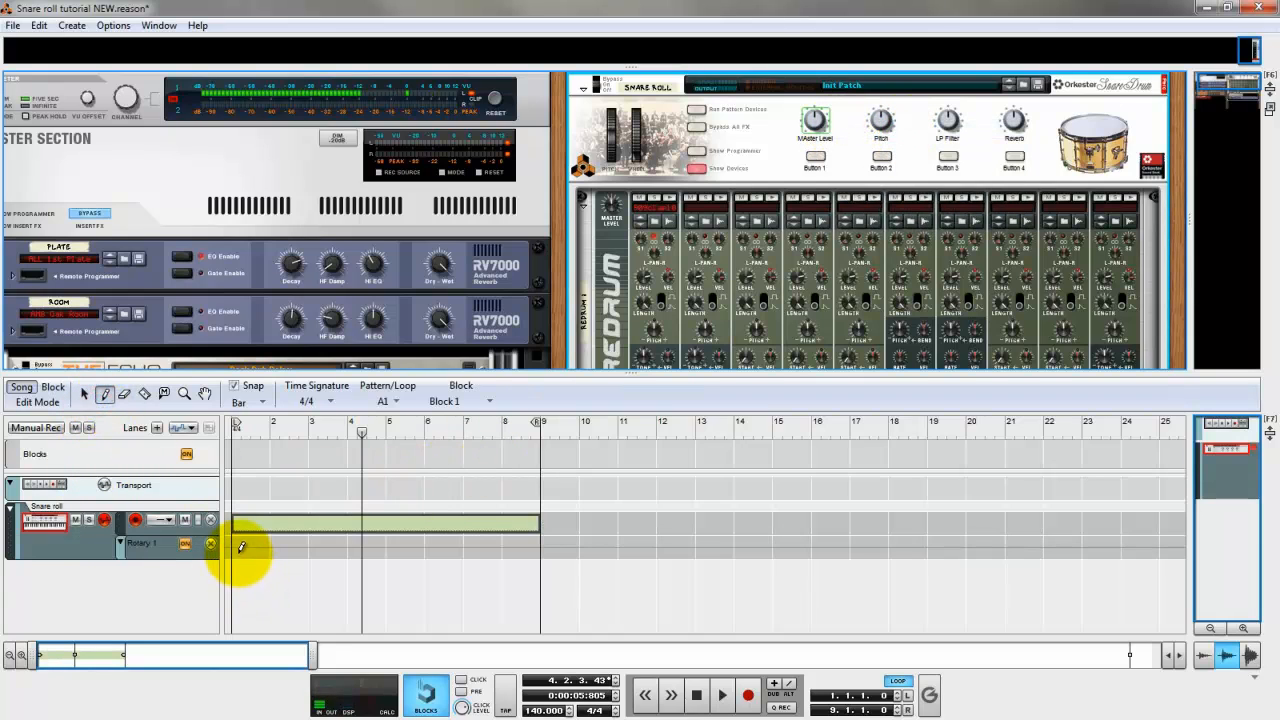
{"action": "left_click", "coordinate": [237, 549]}
{"action": "left_click_drag", "start_coordinate": [324, 546], "coordinate": [537, 544]}
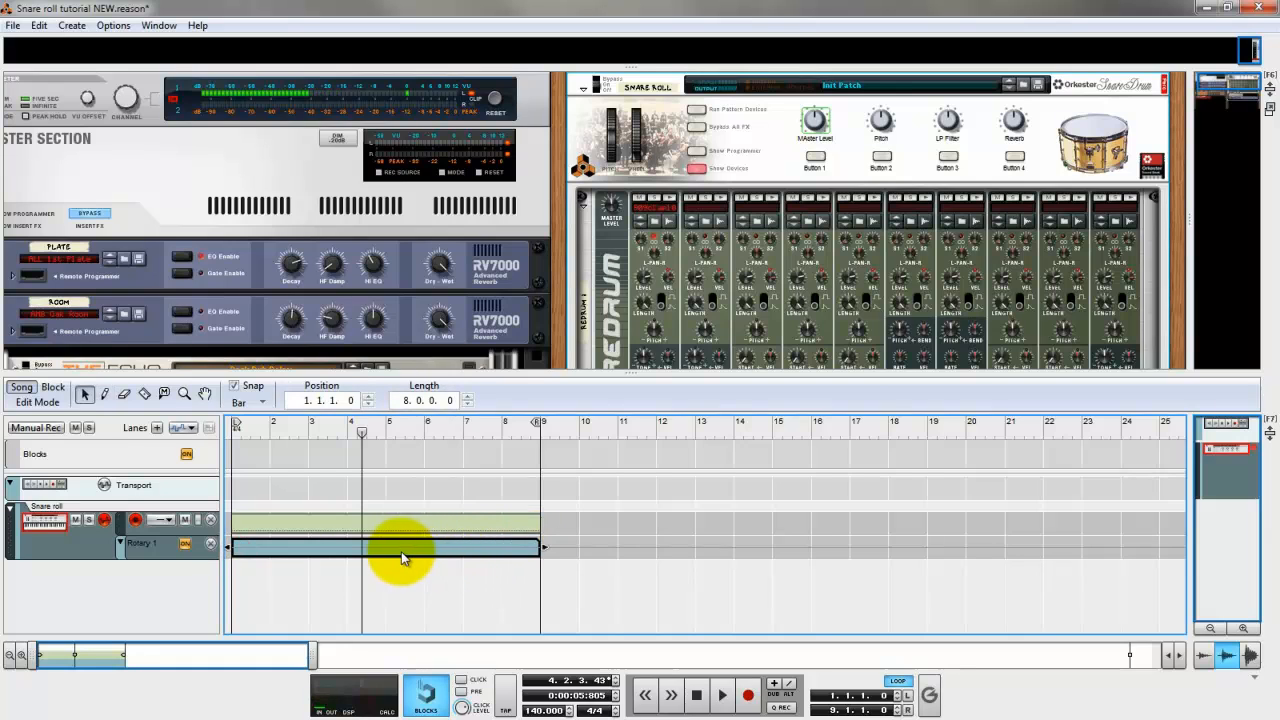
Draw a rising curve in the Rotary 1 clip: 29 at bar 1, 52 at bar 7, a higher point at bar 8, and 127 at 8.4.4.
{"action": "left_click", "coordinate": [84, 394]}
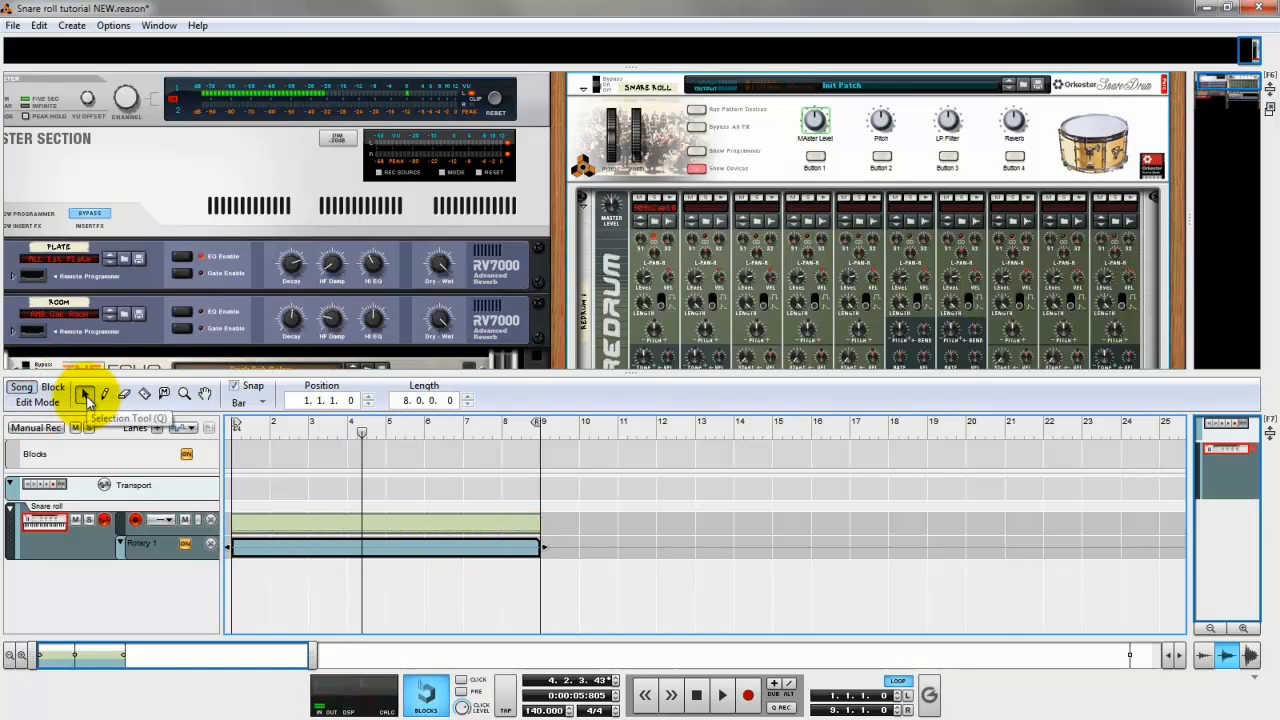
{"action": "double_click", "coordinate": [344, 548]}
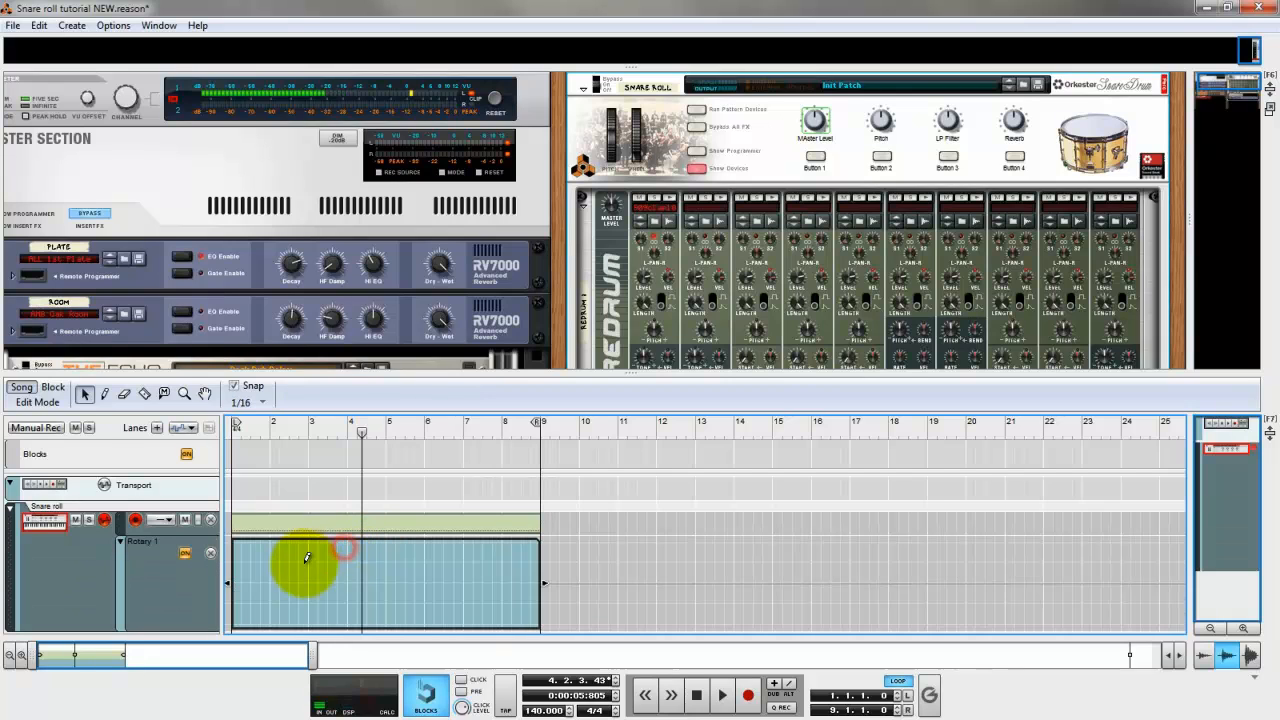
{"action": "left_click", "coordinate": [236, 600]}
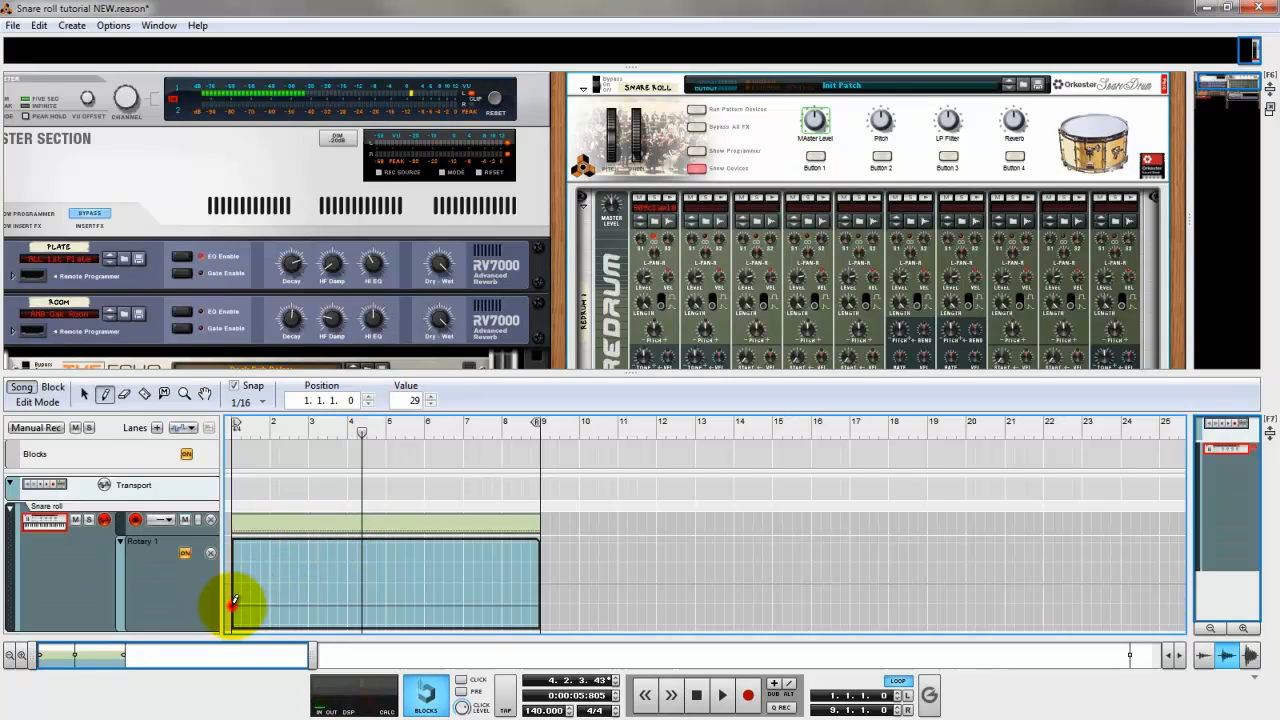
{"action": "left_click", "coordinate": [463, 590]}
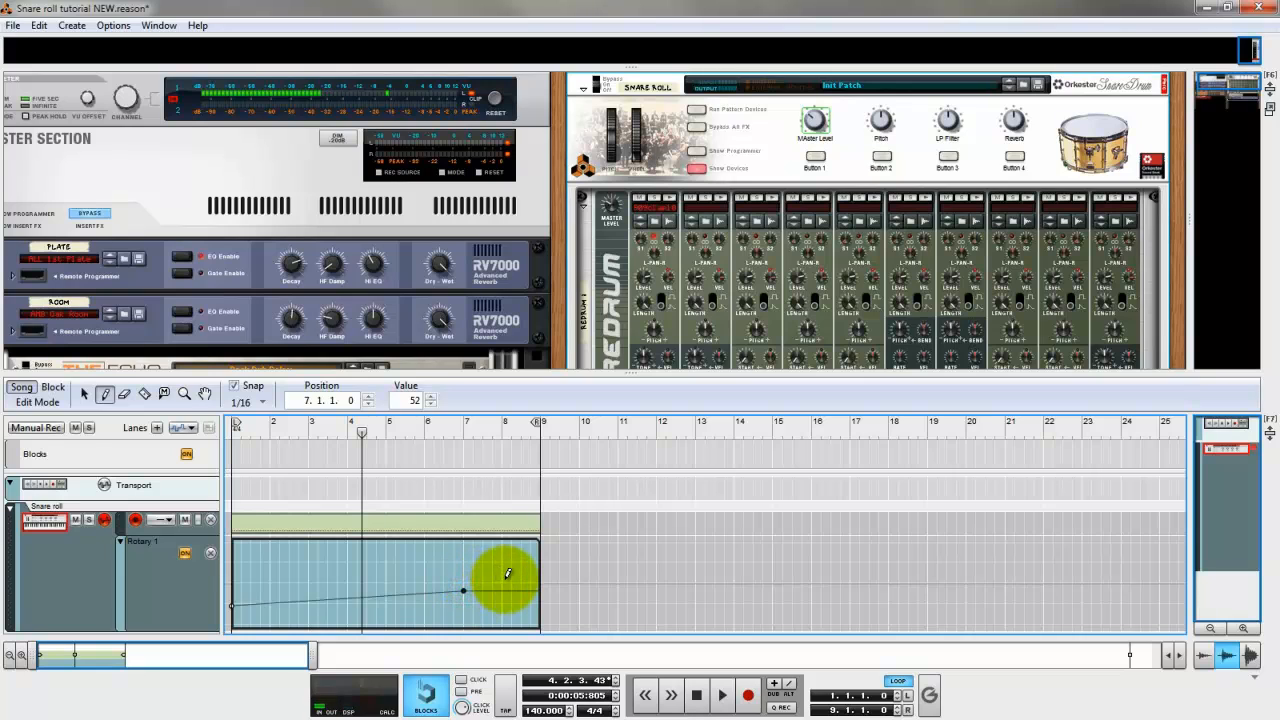
{"action": "left_click", "coordinate": [505, 578]}
{"action": "left_click", "coordinate": [540, 538]}
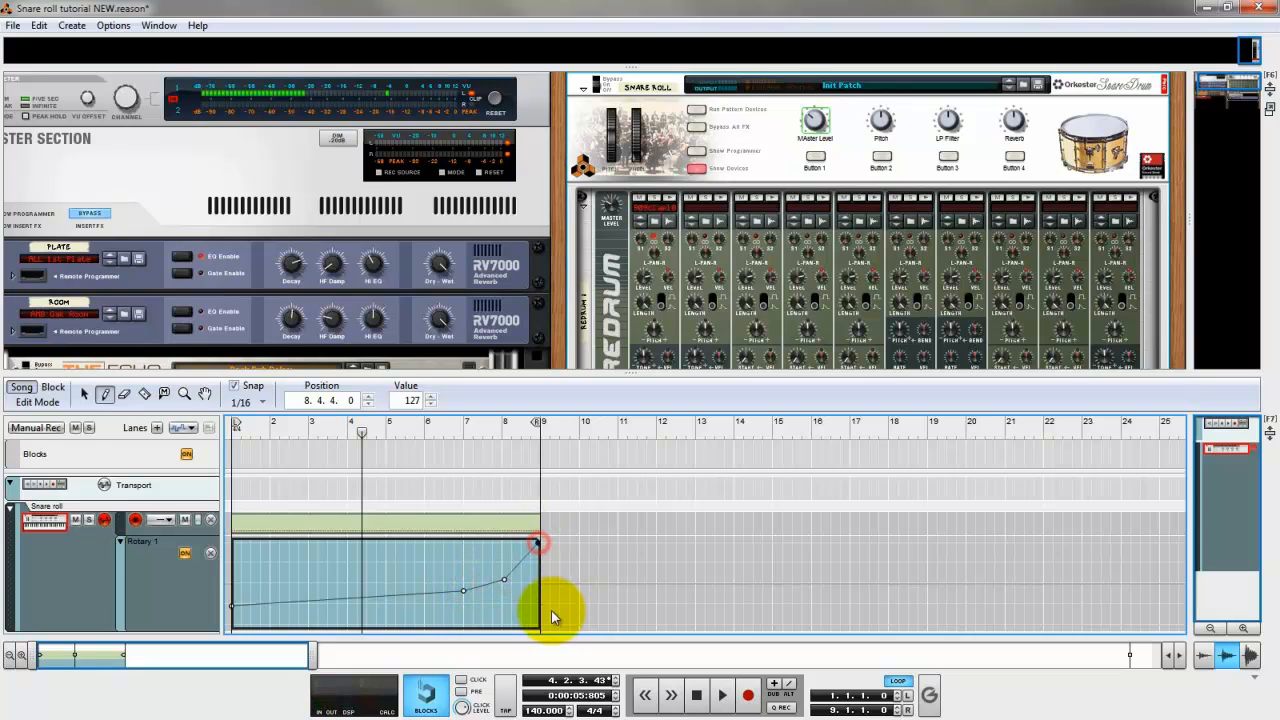
Leave clip editing and play the snare roll from the start, lowering the Reverb knob to 0 and adjusting the LP Filter knob.
{"action": "left_click", "coordinate": [706, 690]}
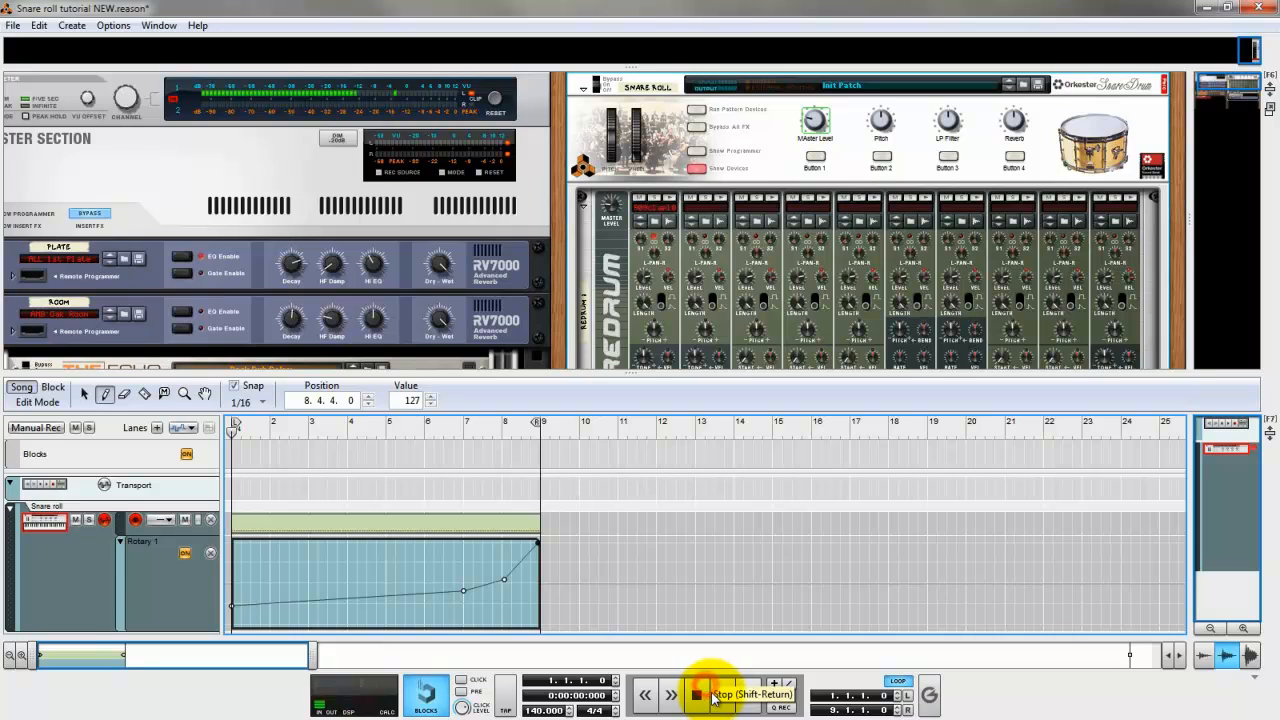
{"action": "key", "text": "q"}
{"action": "left_click", "coordinate": [629, 523]}
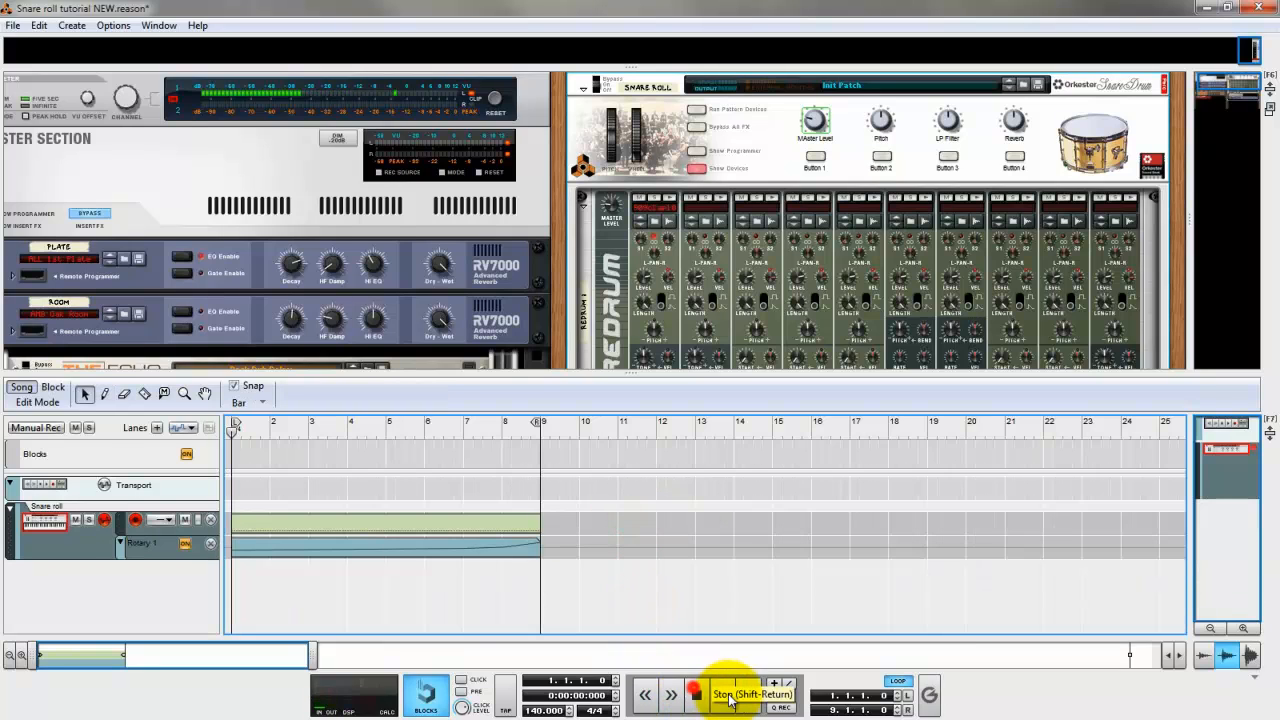
{"action": "left_click", "coordinate": [722, 694]}
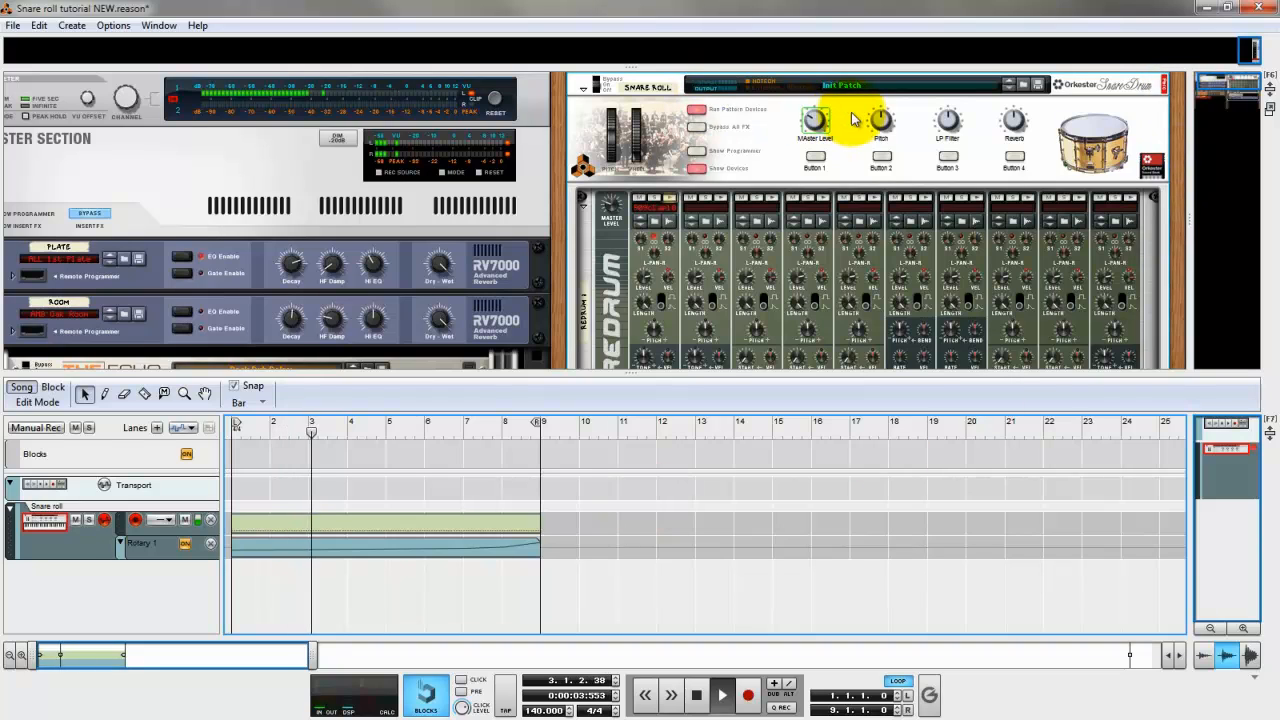
{"action": "left_click", "coordinate": [1014, 120]}
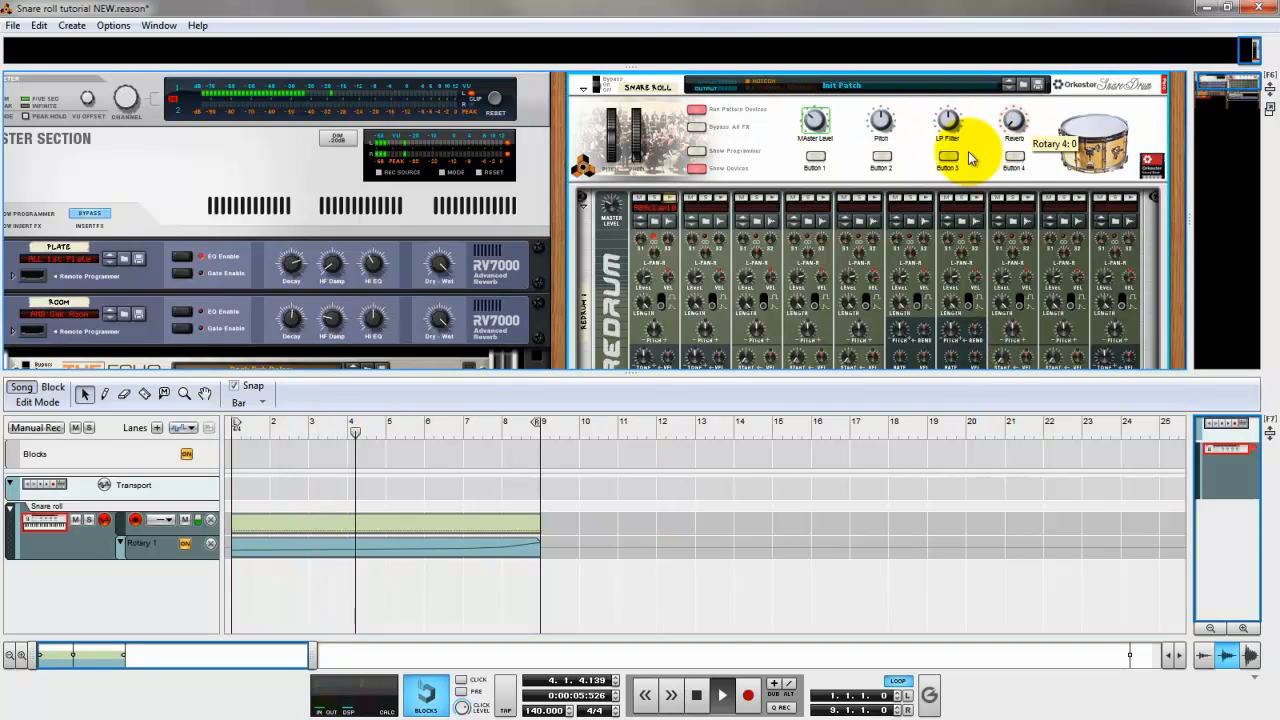
{"action": "left_click", "coordinate": [948, 120]}
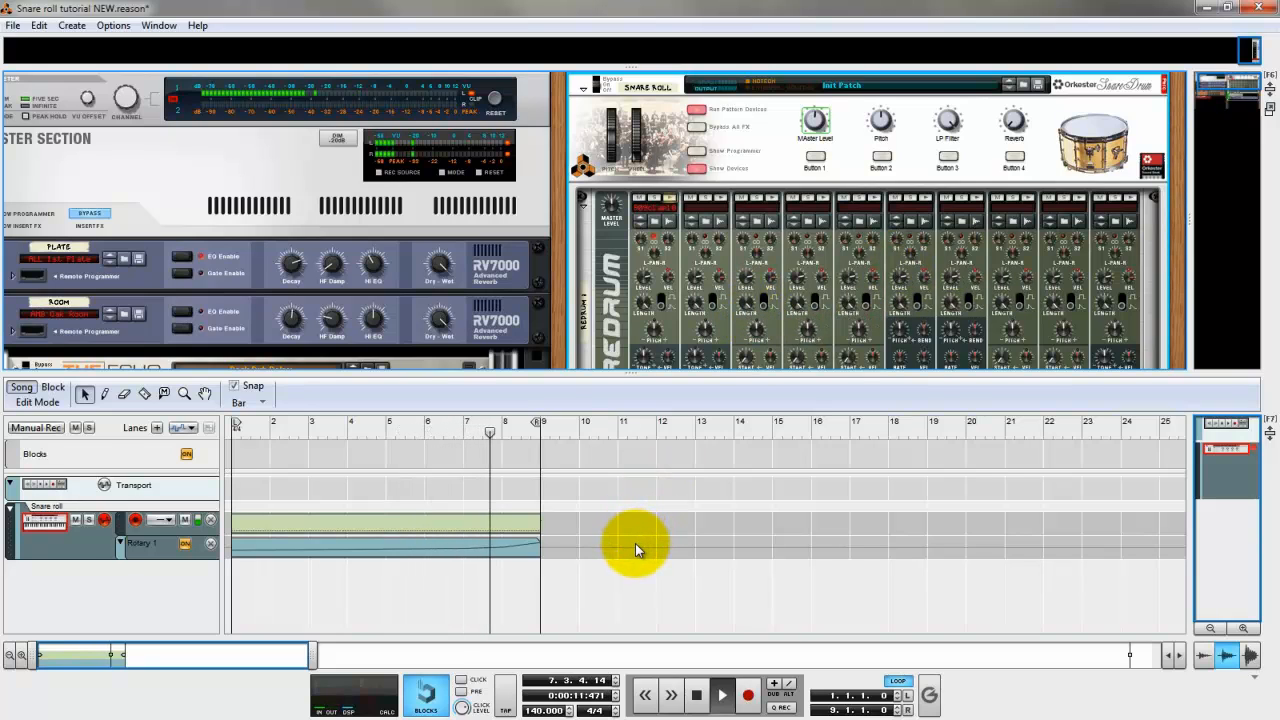
Stop playback, add an automation lane for the Pitch knob, and draw an 8-bar clip in it from bar 1.
{"action": "double_click", "coordinate": [696, 694]}
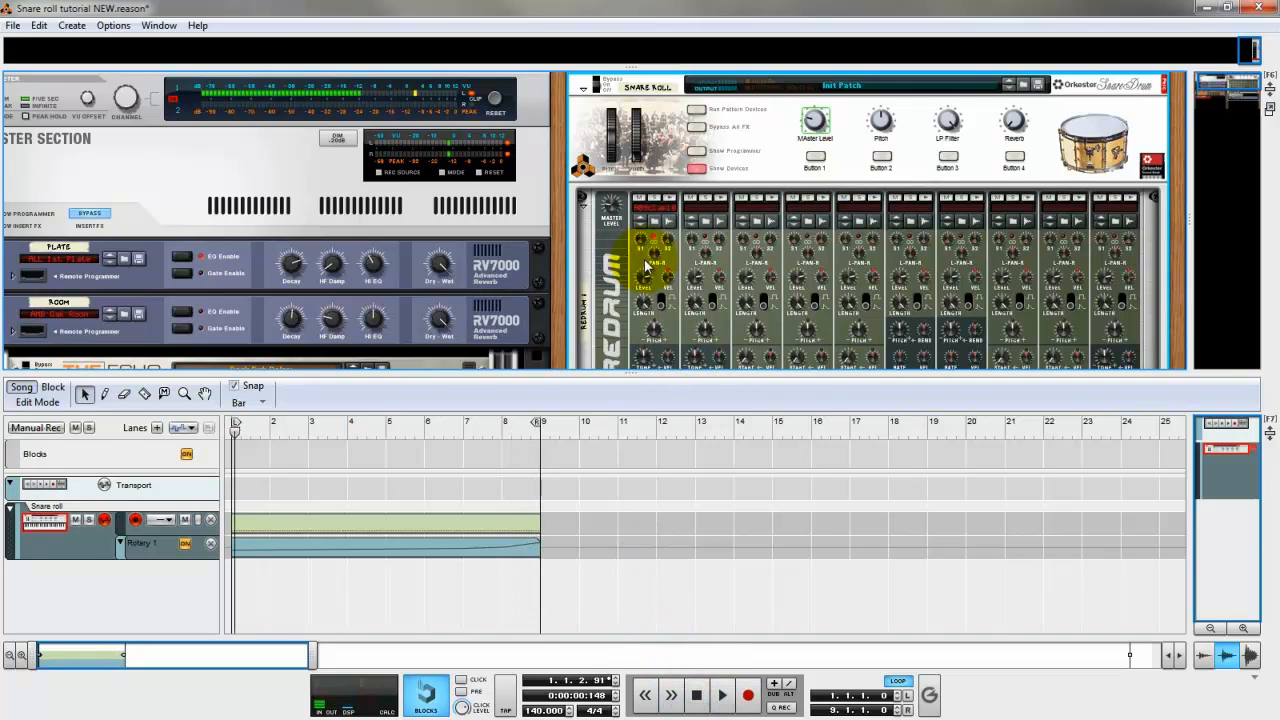
{"action": "right_click", "coordinate": [883, 123]}
{"action": "left_click", "coordinate": [877, 115]}
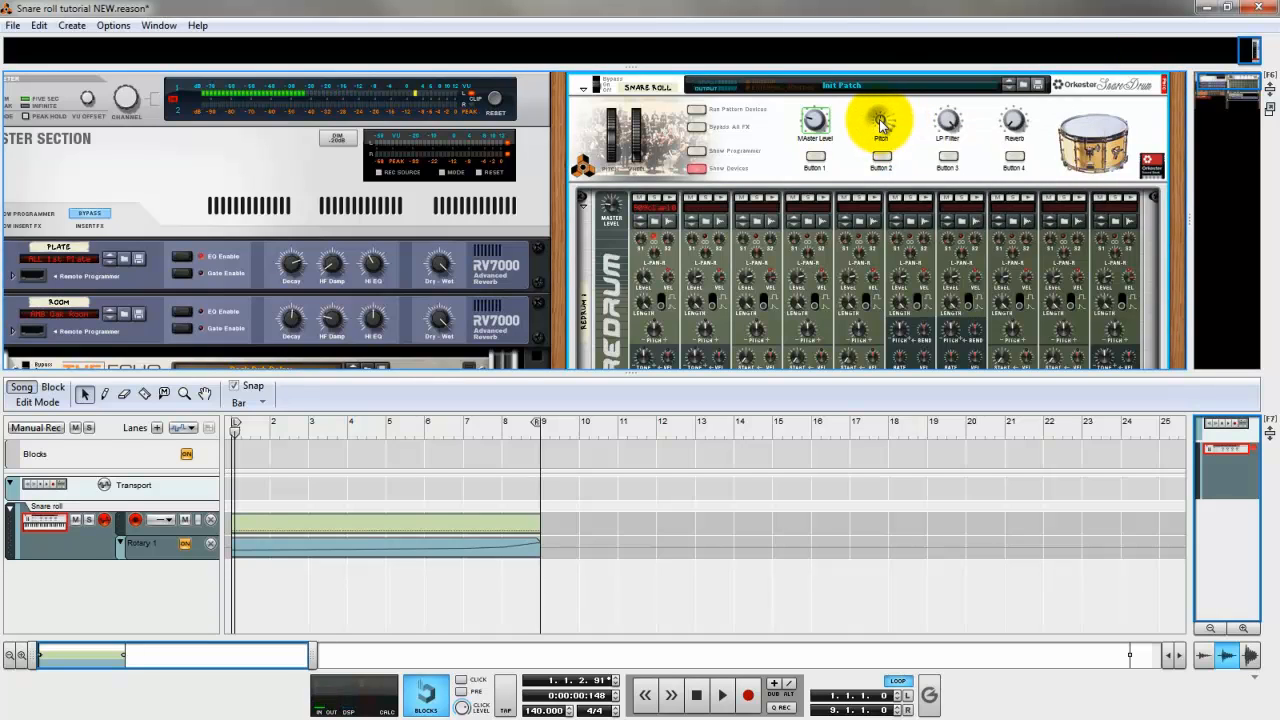
{"action": "right_click", "coordinate": [873, 117]}
{"action": "left_click", "coordinate": [909, 127]}
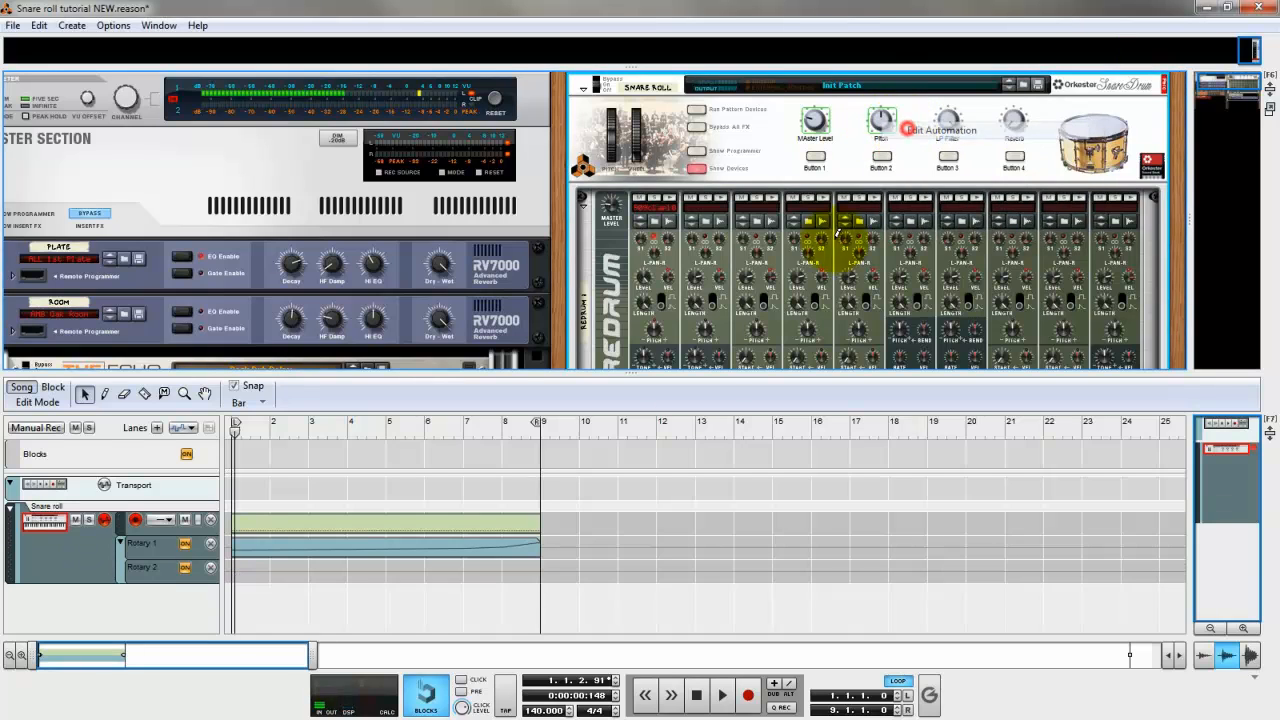
{"action": "key", "text": "w"}
{"action": "left_click", "coordinate": [242, 572]}
{"action": "left_click_drag", "start_coordinate": [358, 575], "coordinate": [520, 573]}
{"action": "double_click", "coordinate": [507, 573]}
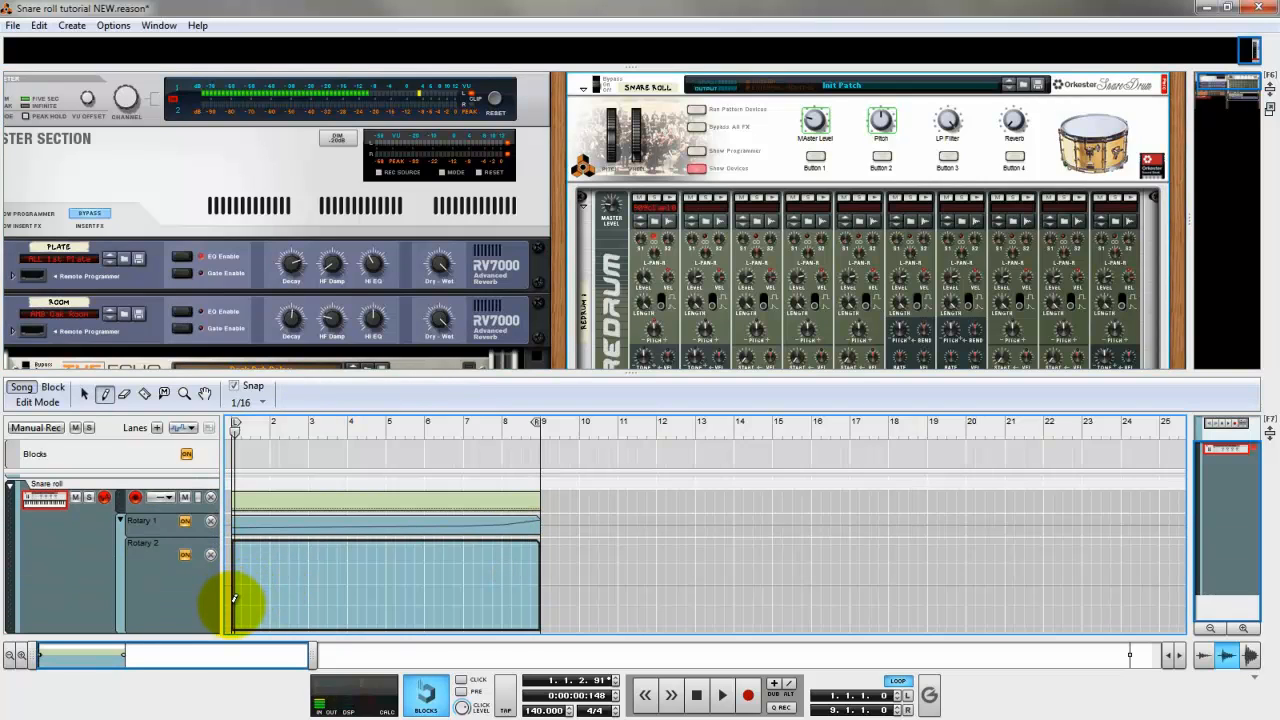
Draw a rising line in the Rotary 2 clip from a low point at bar 1 to 96 at 8.4.4, and play the snare roll.
{"action": "left_click", "coordinate": [231, 605]}
{"action": "left_click", "coordinate": [538, 566]}
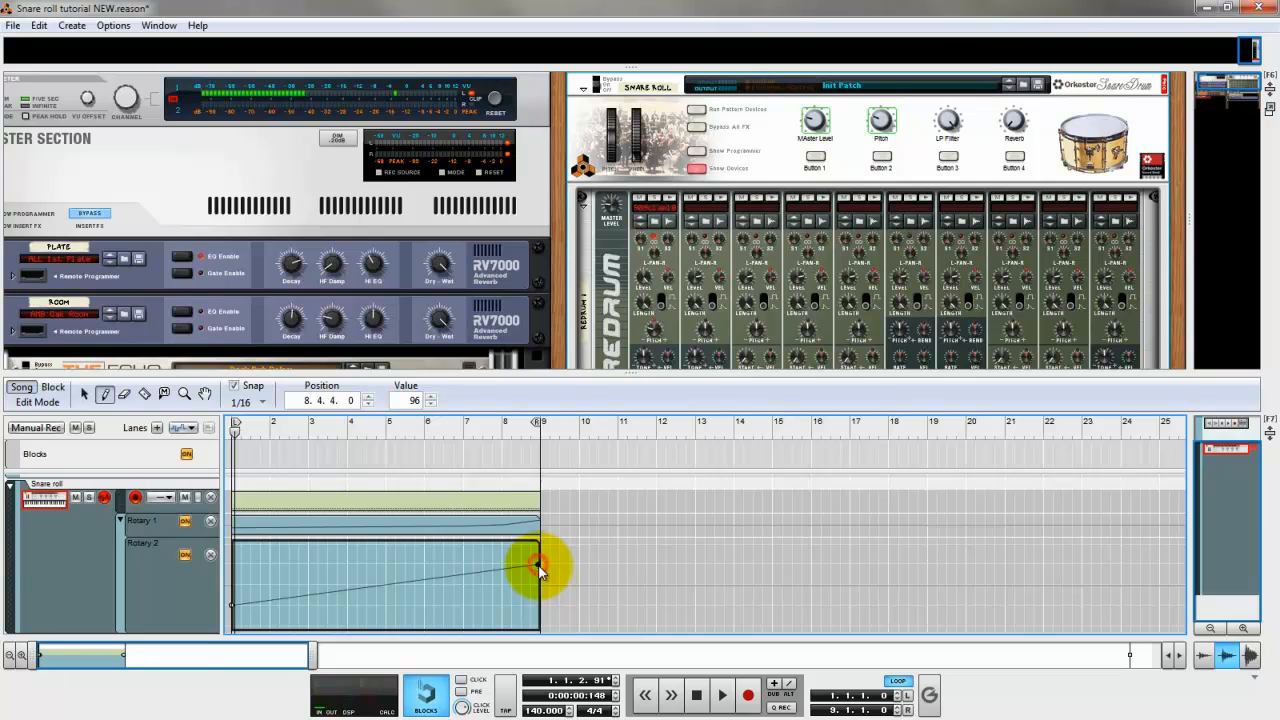
{"action": "key", "text": "q"}
{"action": "double_click", "coordinate": [555, 523]}
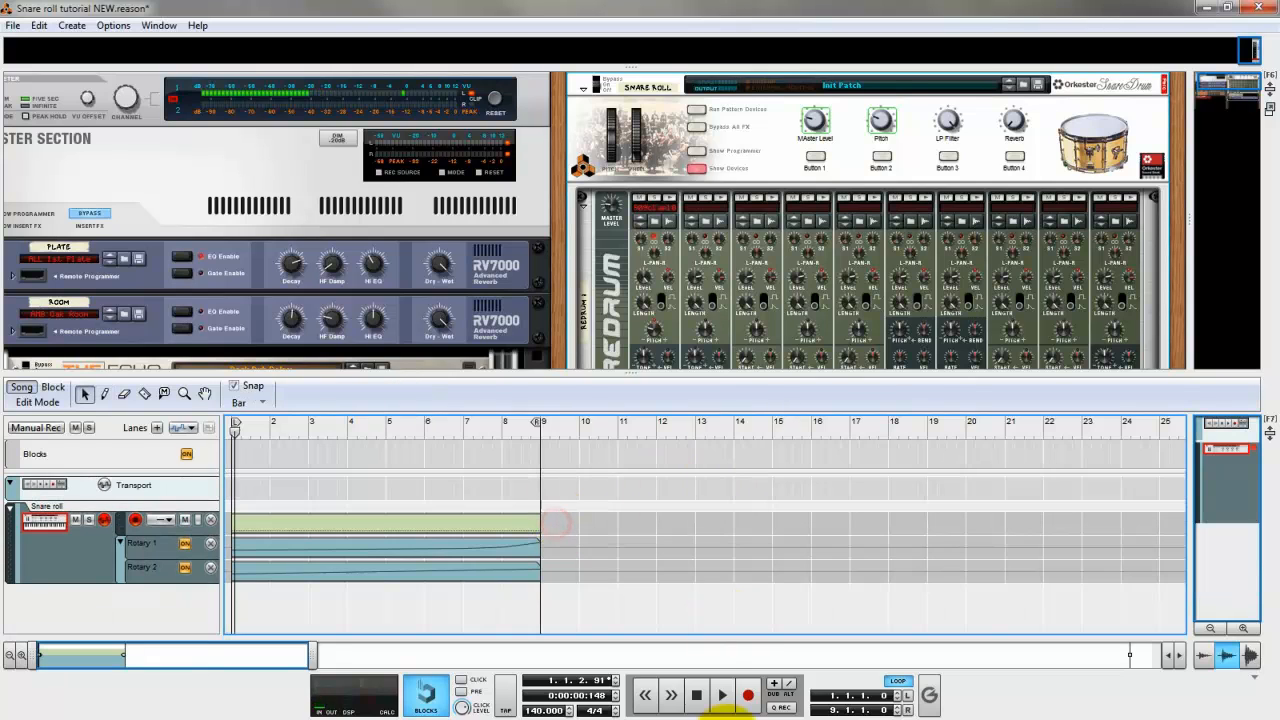
{"action": "left_click", "coordinate": [720, 699]}
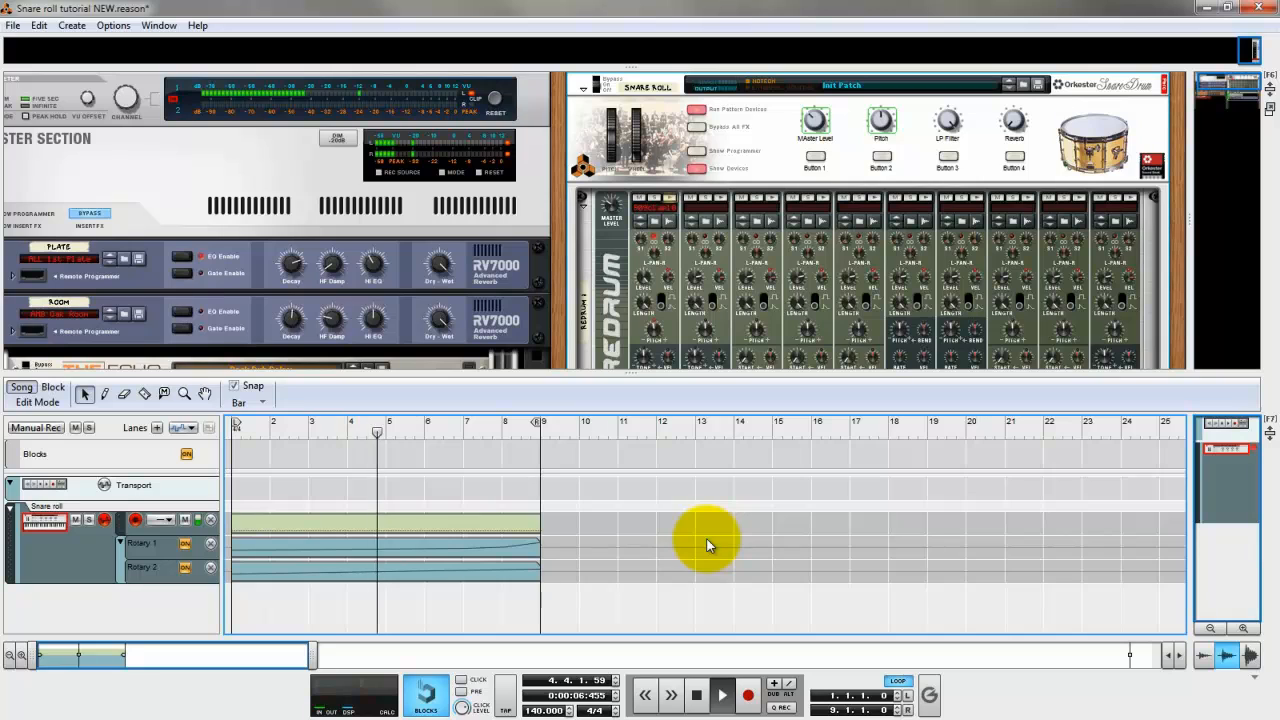
{"action": "left_click", "coordinate": [697, 698]}
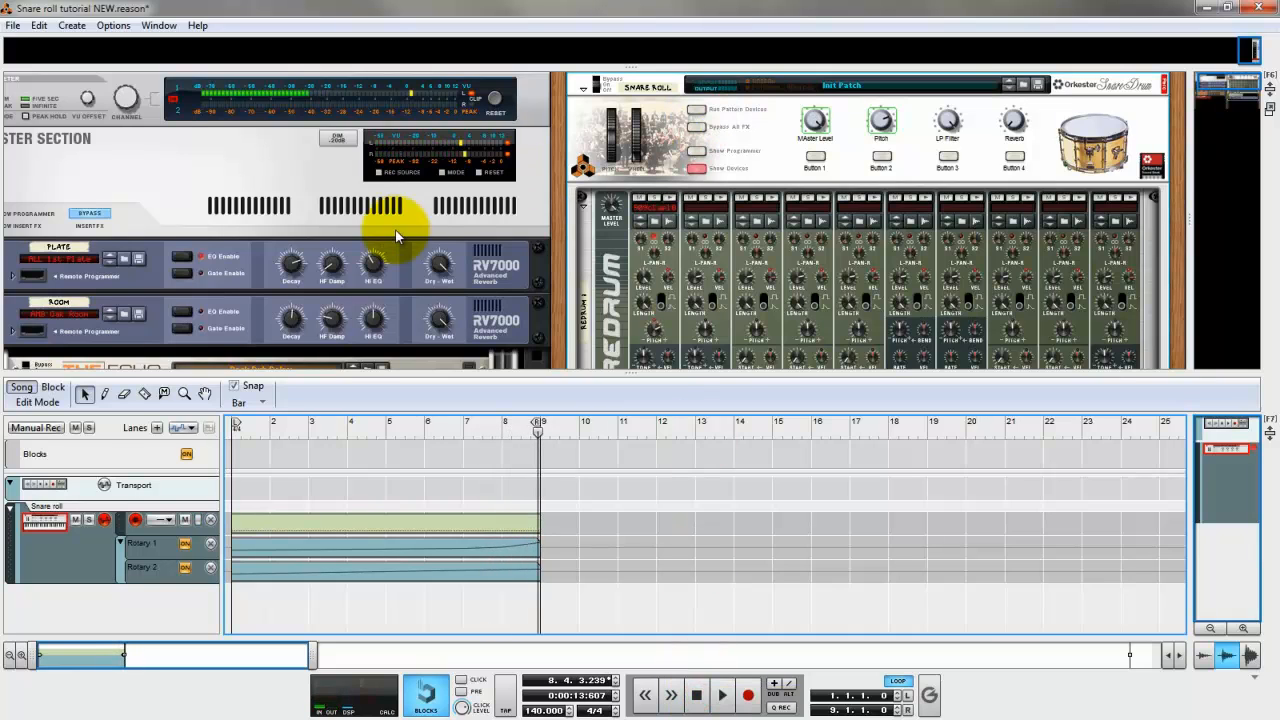
Add an automation lane for the LP Filter knob, draw an 8-bar clip in it from bar 1, and open it for editing.
{"action": "right_click", "coordinate": [950, 122]}
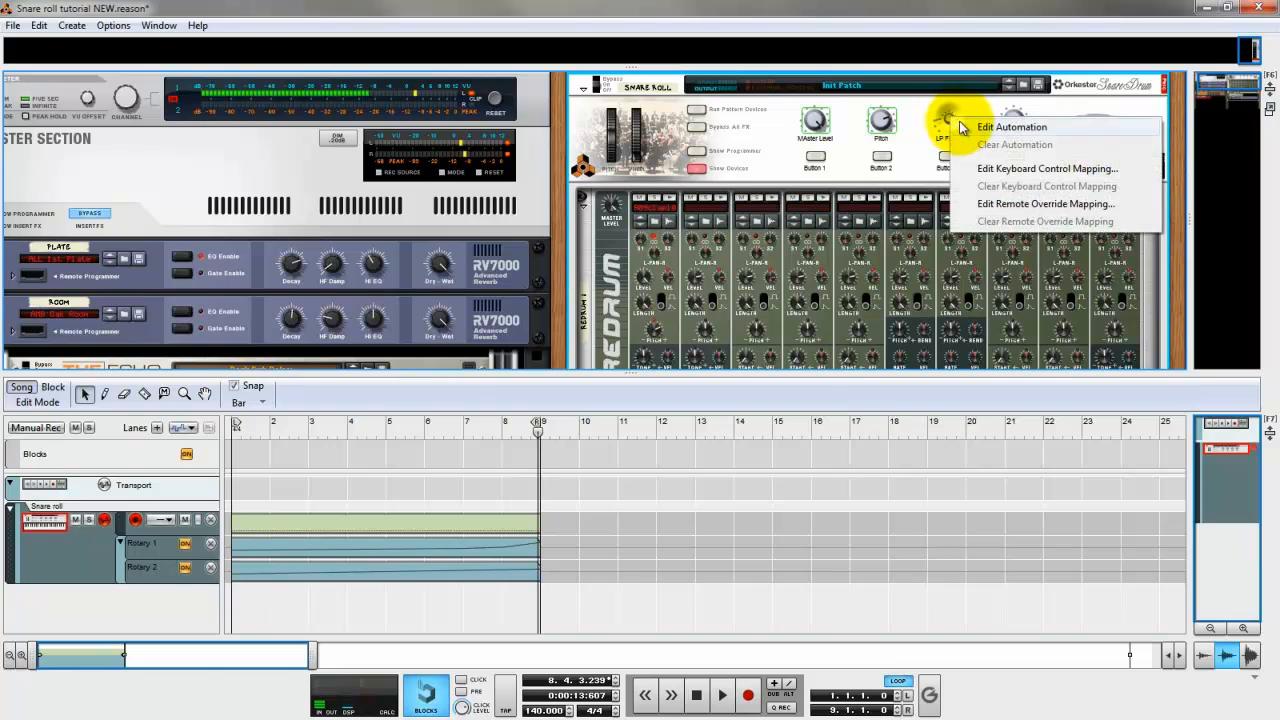
{"action": "left_click", "coordinate": [985, 126]}
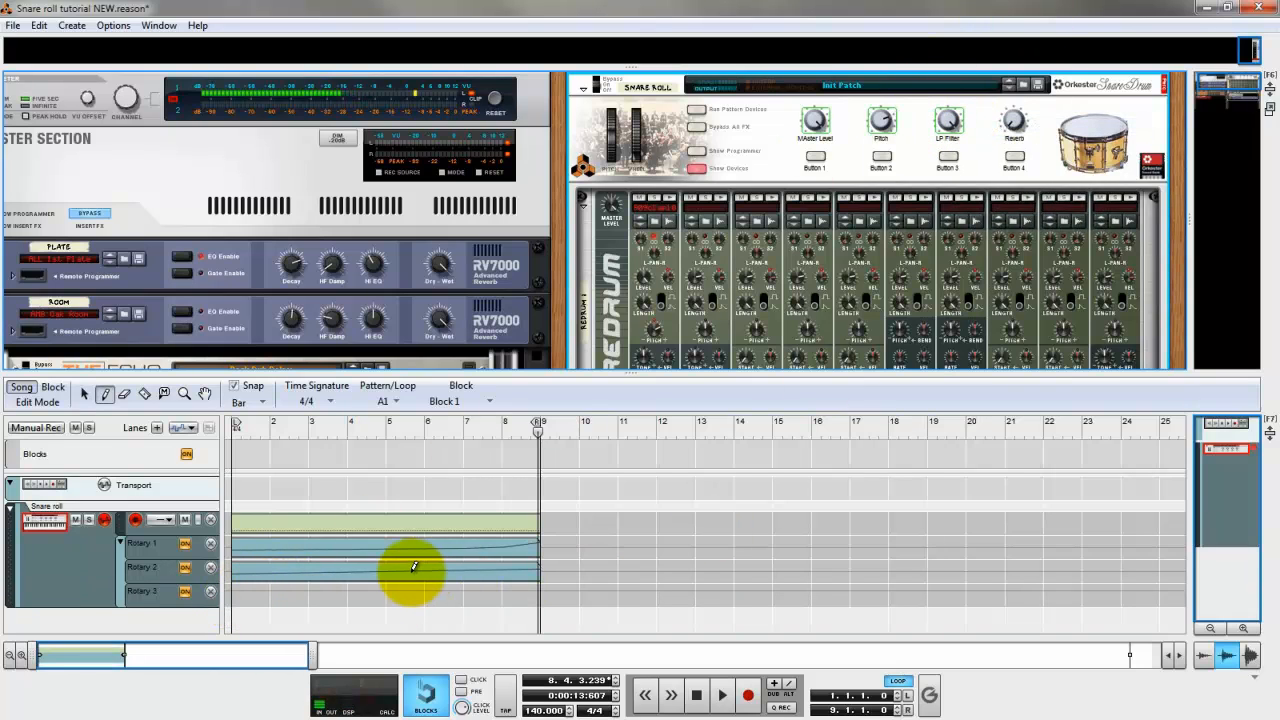
{"action": "mouse_move", "coordinate": [237, 593]}
{"action": "left_mouse_down"}
{"action": "mouse_move", "coordinate": [558, 592]}
{"action": "mouse_move", "coordinate": [494, 600]}
{"action": "left_mouse_up"}
{"action": "key", "text": "q"}
{"action": "double_click", "coordinate": [494, 594]}
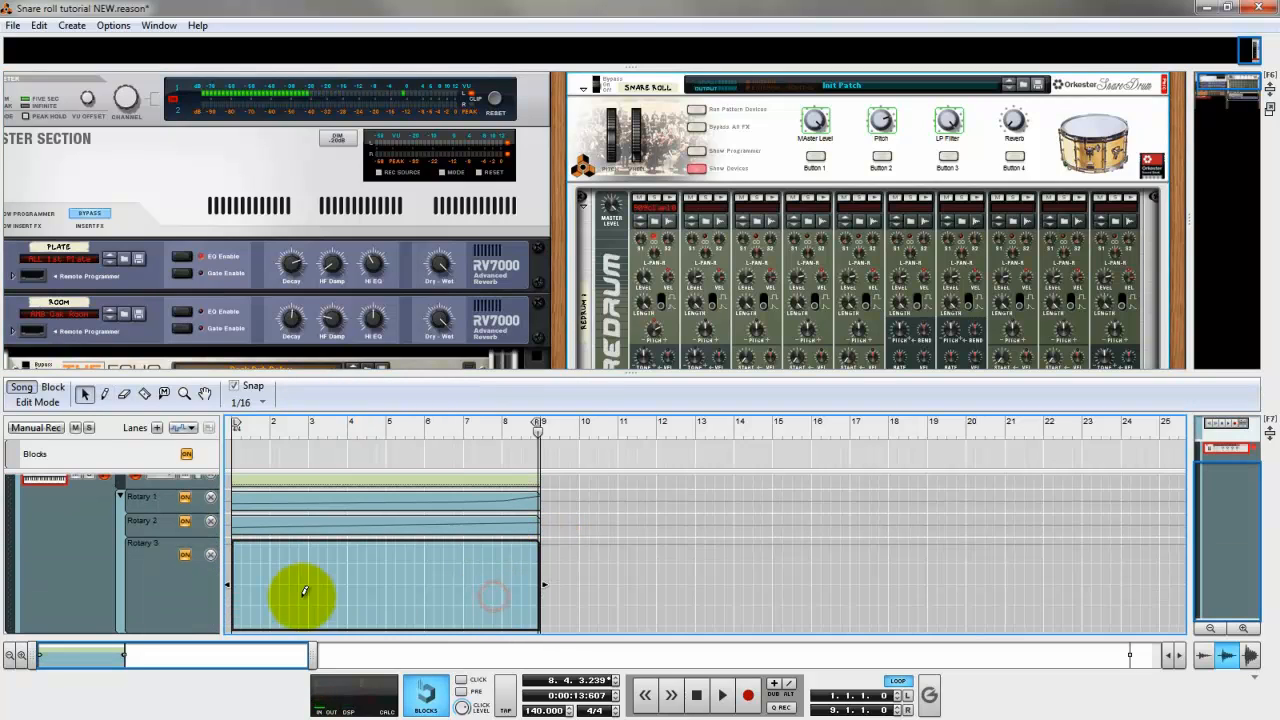
Draw a rising curve in the Rotary 3 clip: 56 at bar 1, a higher point midway through bar 7, and 127 at 8.4.3.
{"action": "key", "text": "w"}
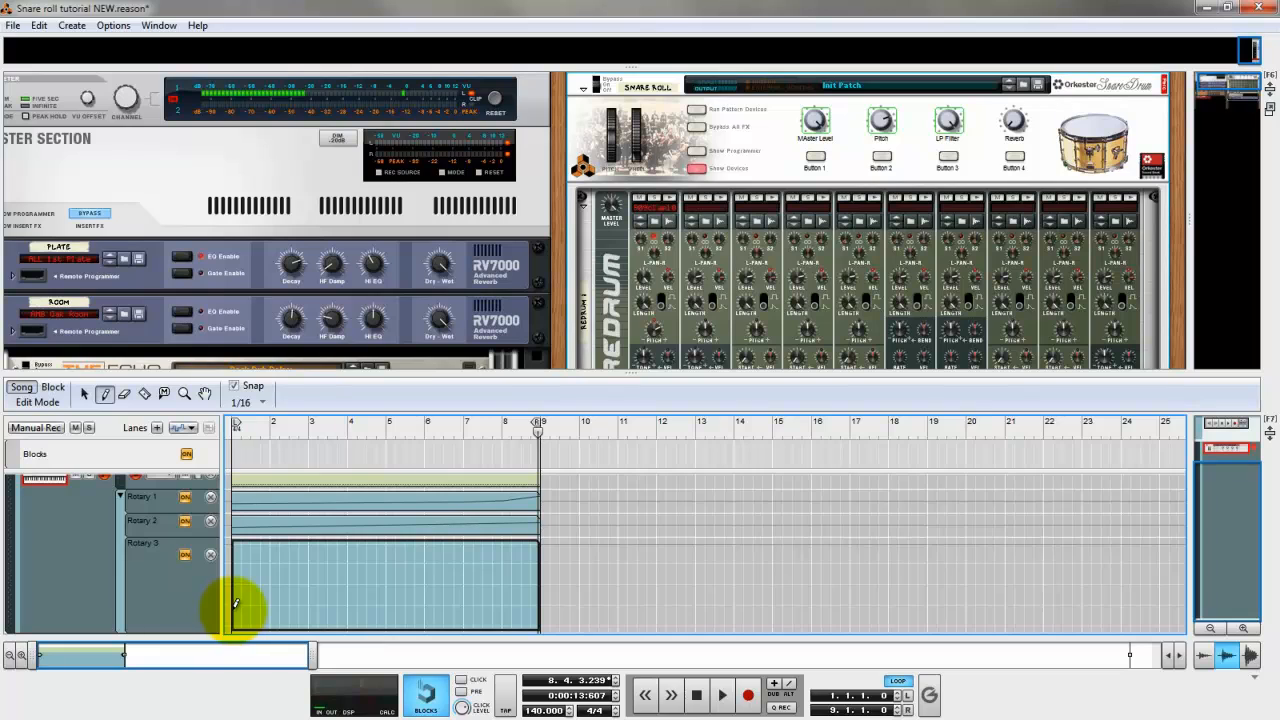
{"action": "left_click", "coordinate": [235, 589]}
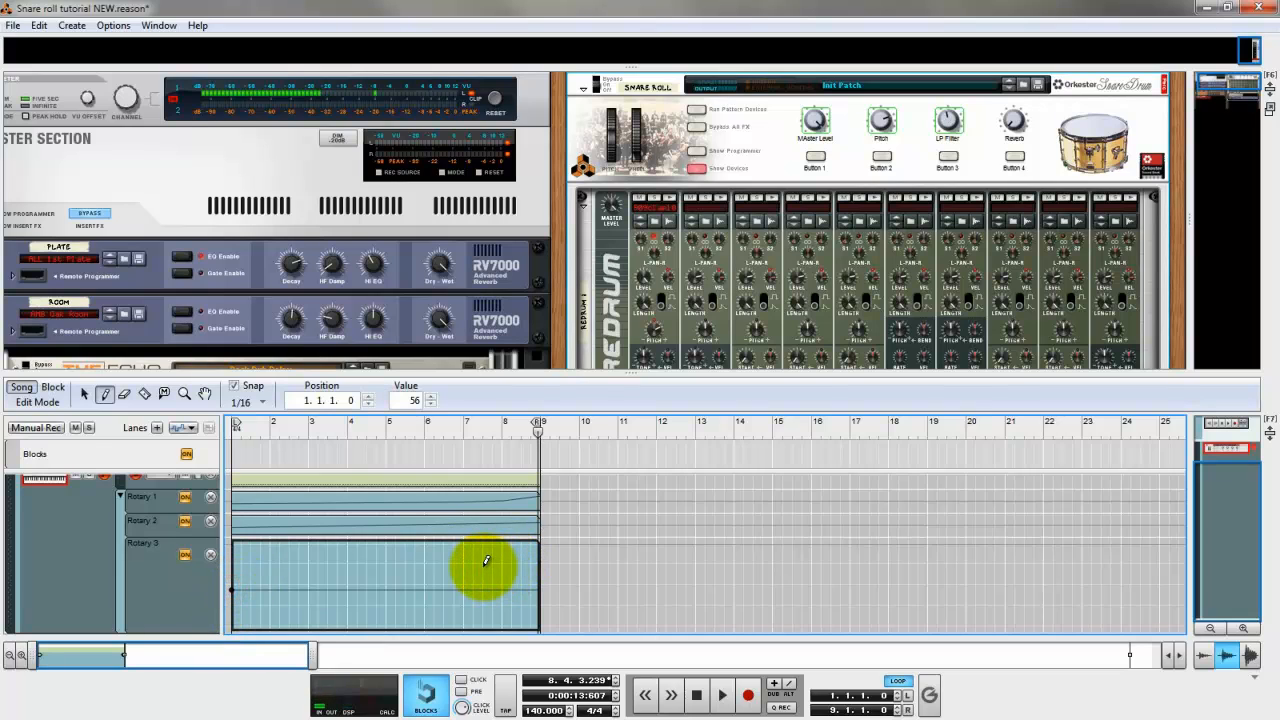
{"action": "left_click", "coordinate": [483, 566]}
{"action": "left_click", "coordinate": [538, 541]}
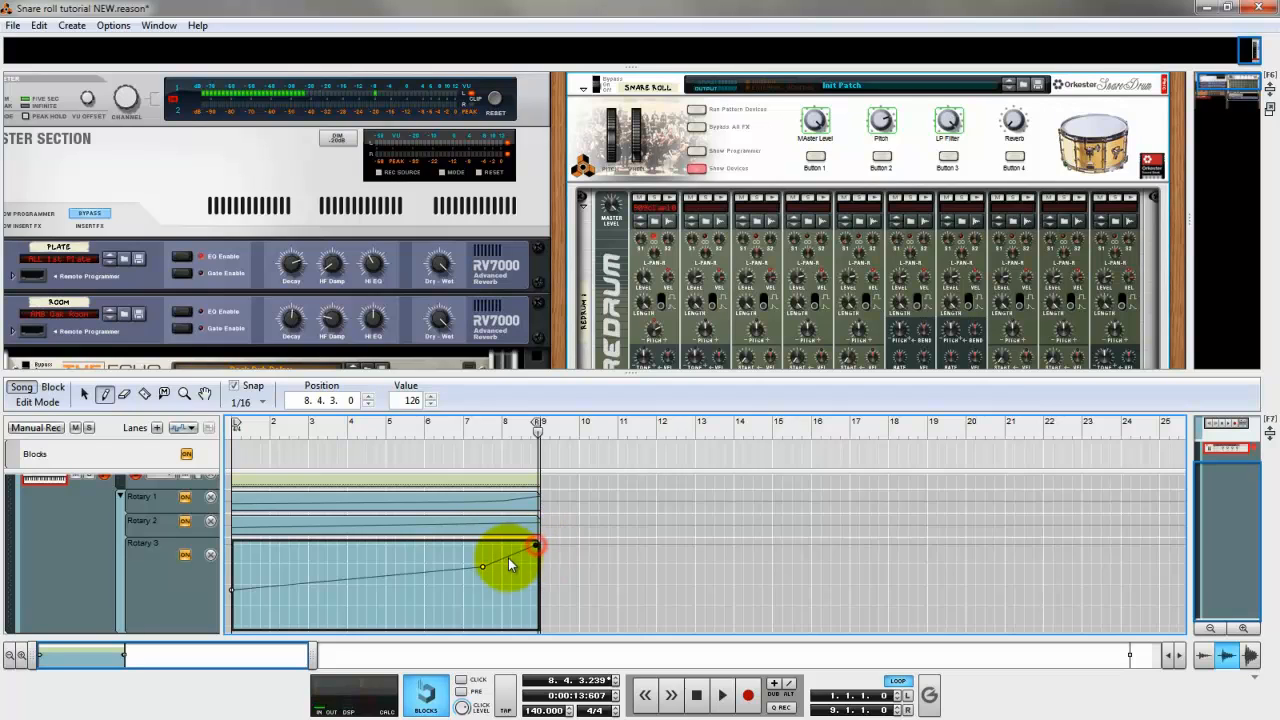
{"action": "key", "text": "q"}
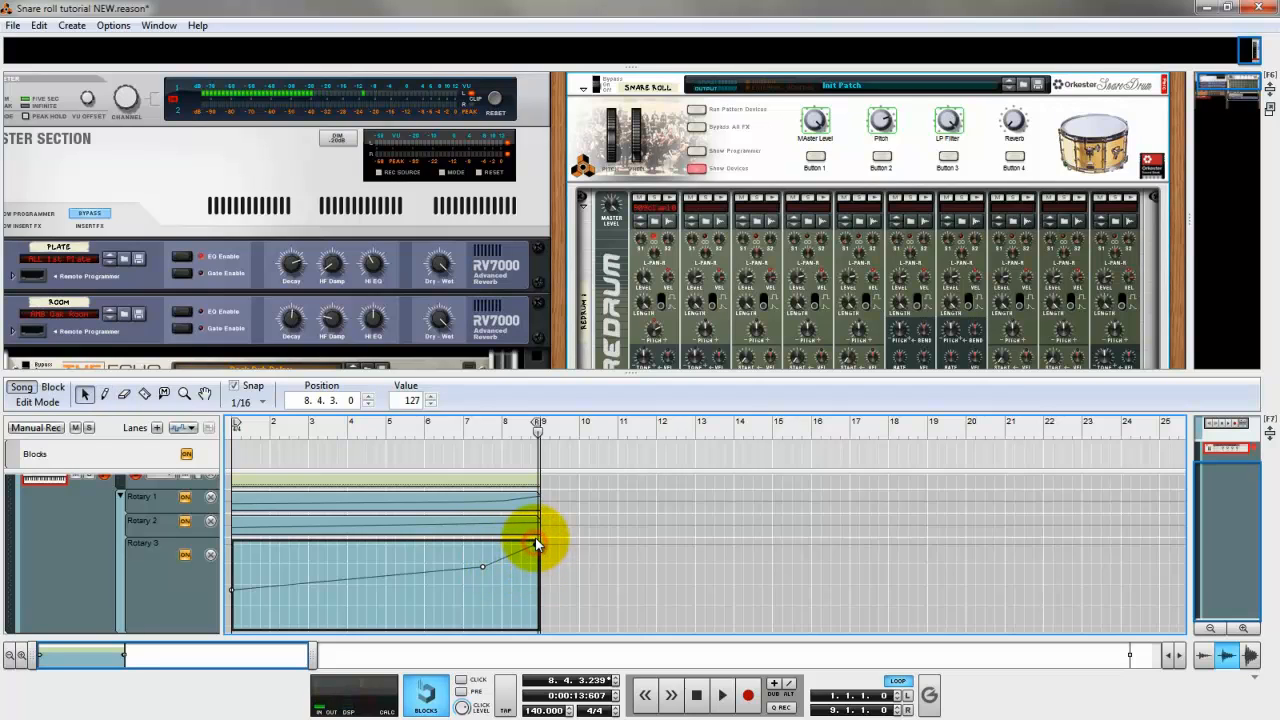
{"action": "left_click", "coordinate": [538, 538]}
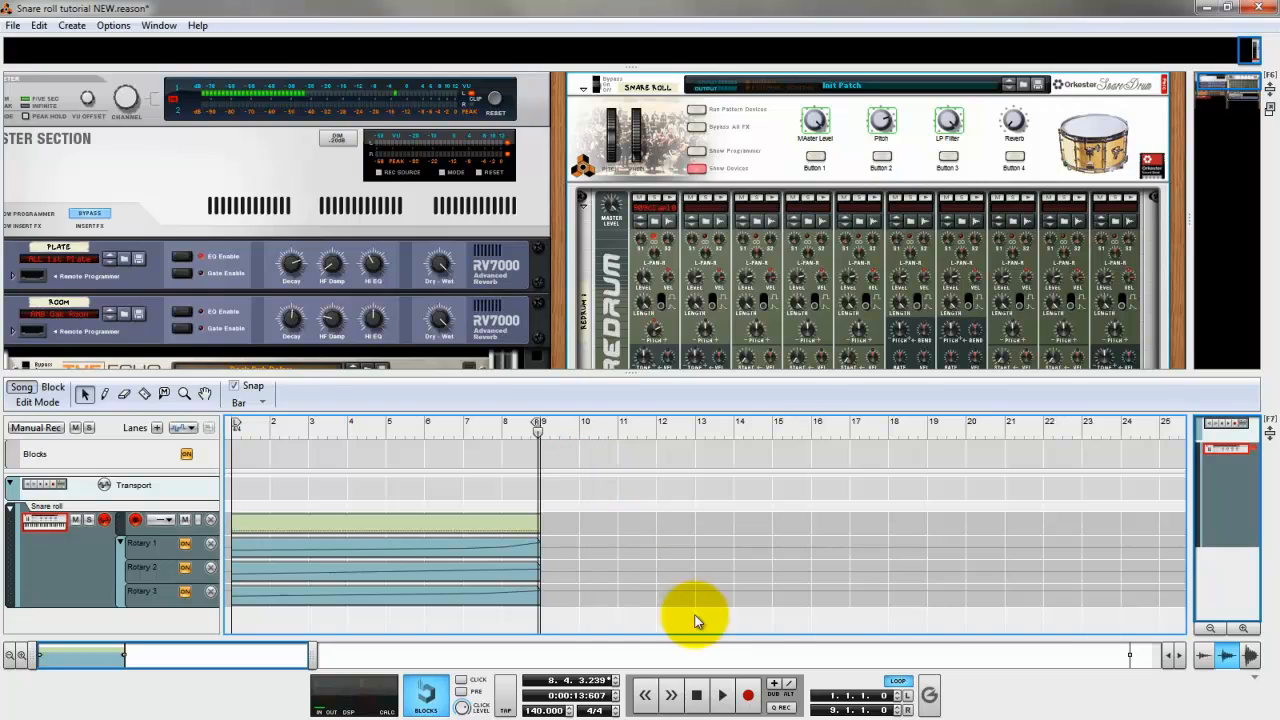
Play the snare roll to hear the level, pitch and filter automation together, and stop playback.
{"action": "left_click", "coordinate": [697, 695]}
{"action": "left_click", "coordinate": [722, 695]}
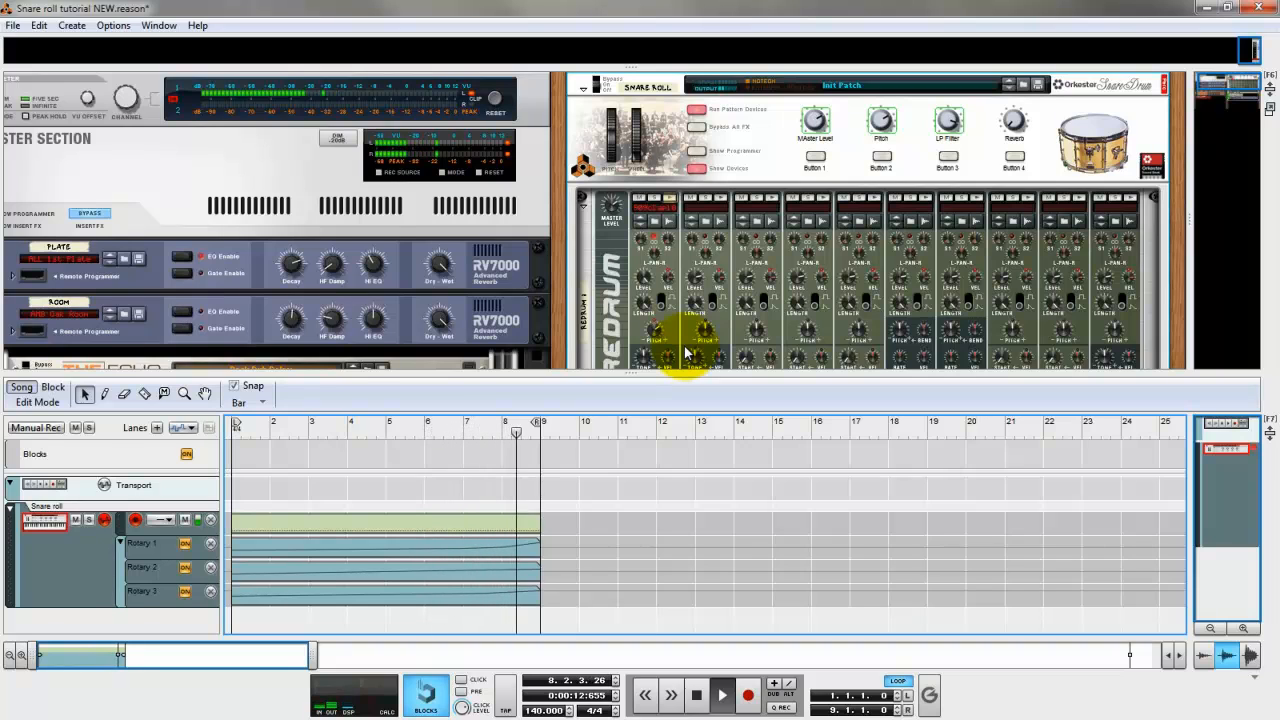
{"action": "left_click", "coordinate": [698, 697]}
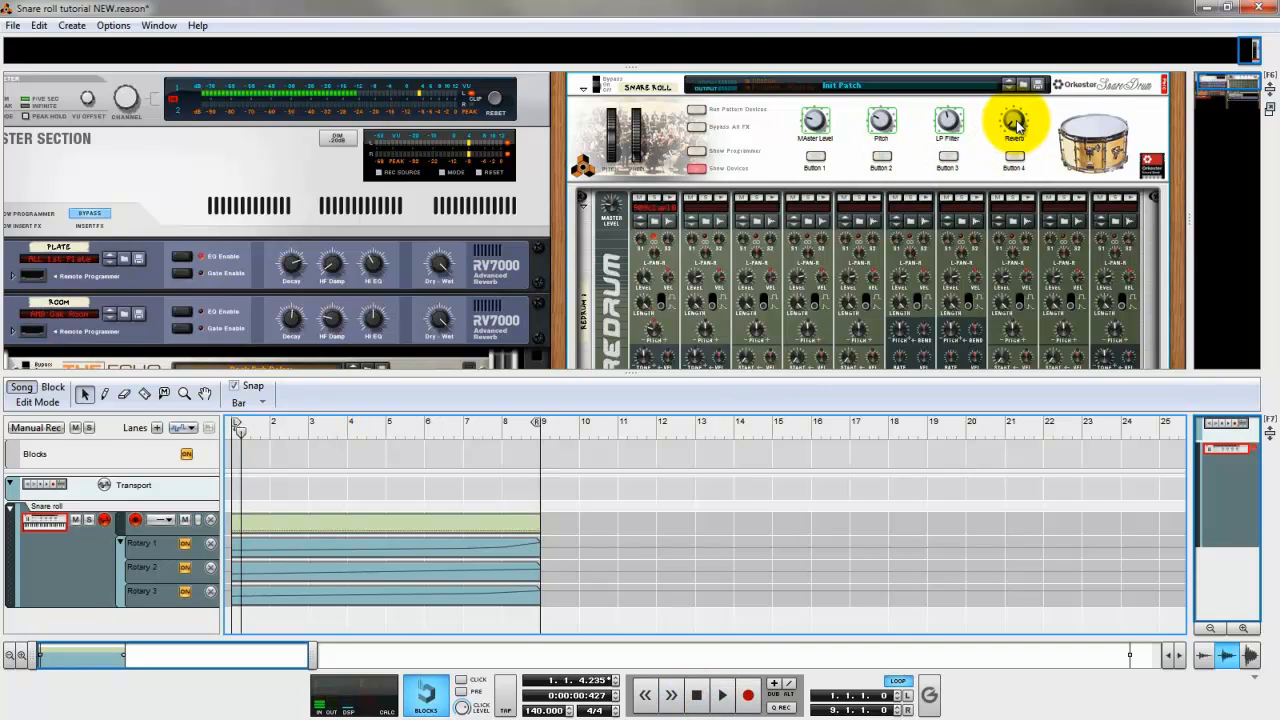
Add an automation lane for the Reverb knob, draw an 8-bar clip in it from bar 1, and open it for editing.
{"action": "right_click", "coordinate": [1015, 124]}
{"action": "left_click", "coordinate": [1023, 128]}
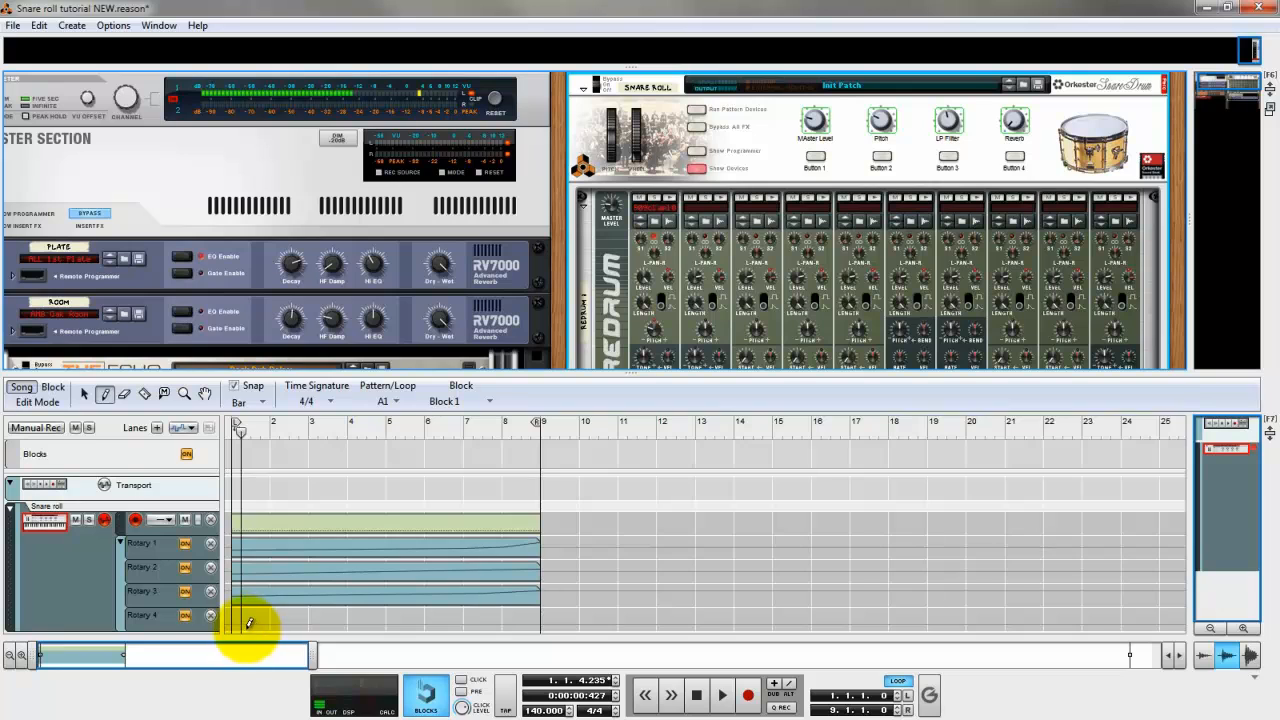
{"action": "left_click_drag", "start_coordinate": [240, 614], "coordinate": [538, 612]}
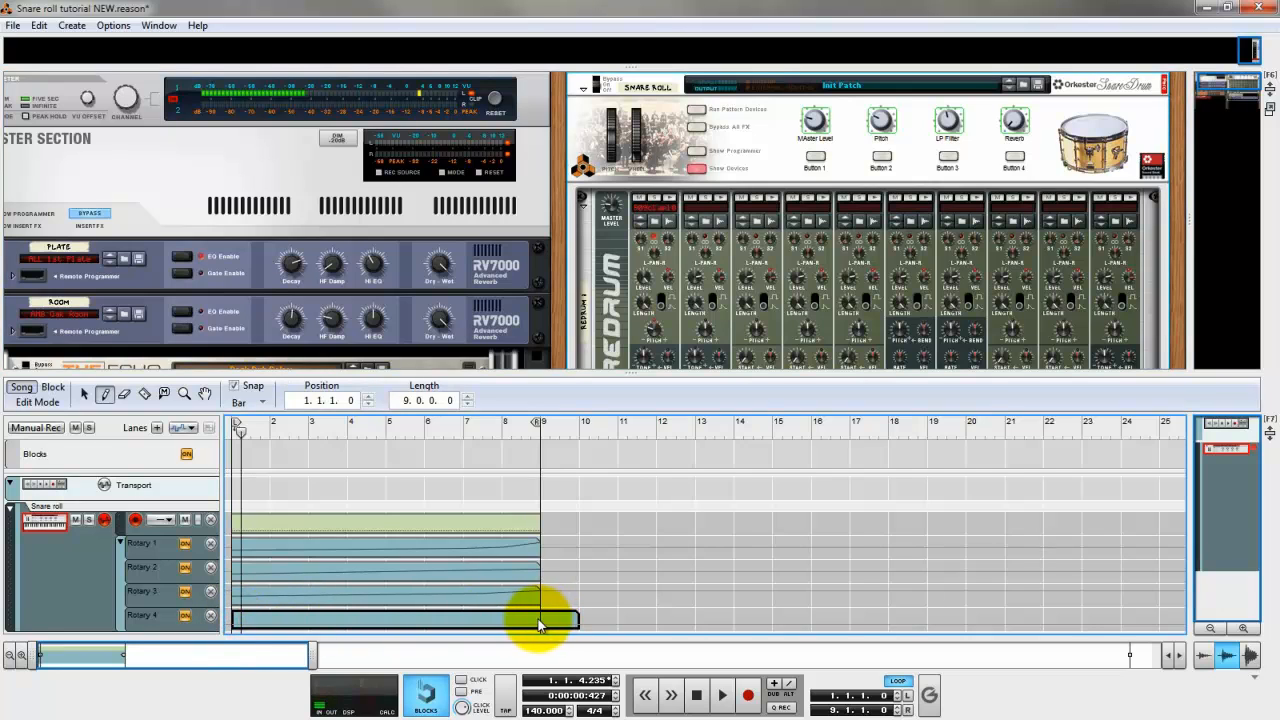
{"action": "double_click", "coordinate": [290, 621]}
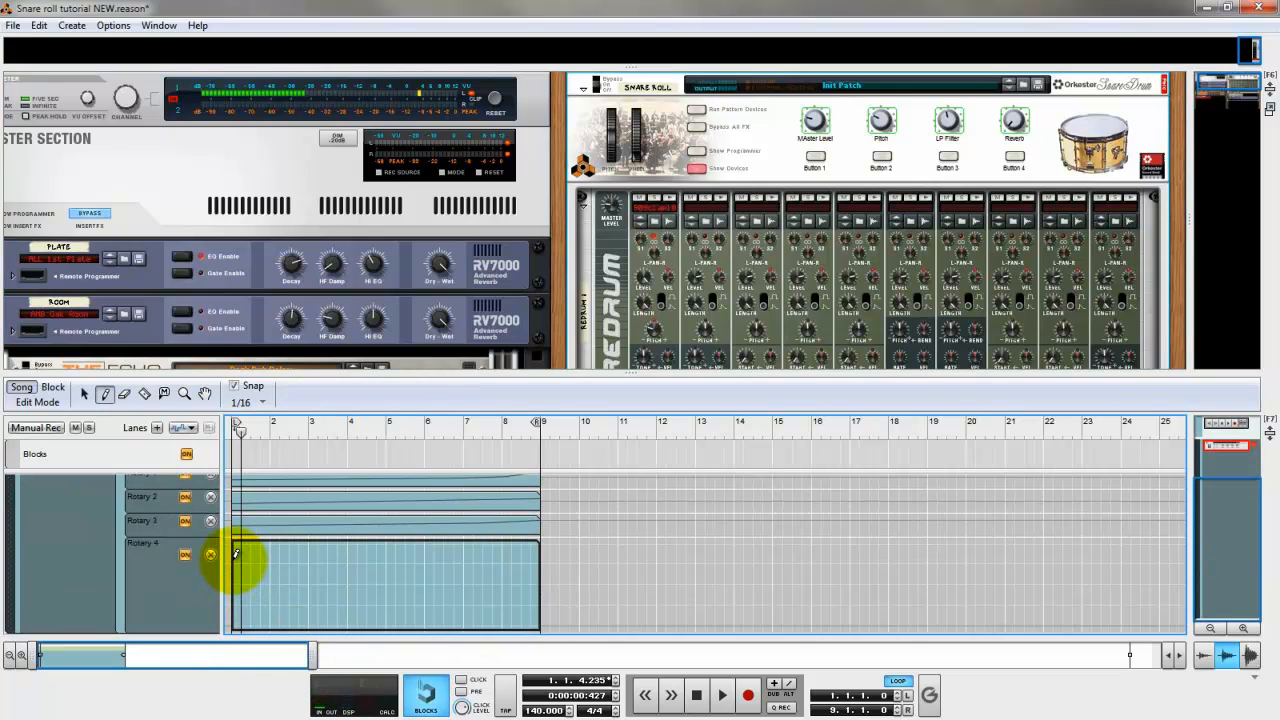
Draw a dipping curve in the Rotary 4 clip: 102 at 1.1.2, 0 at 7.4.1, a slightly higher point in bar 8, and 127 at 8.4.4.
{"action": "left_click", "coordinate": [235, 557]}
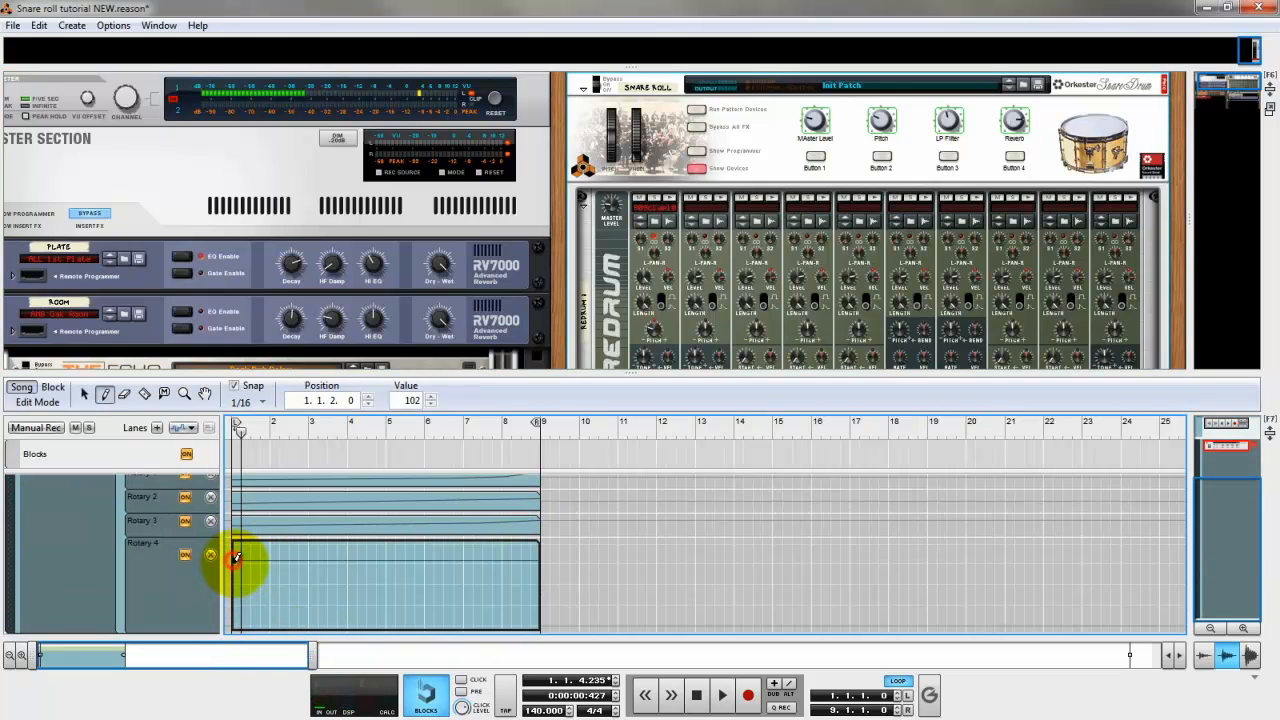
{"action": "left_click", "coordinate": [492, 626]}
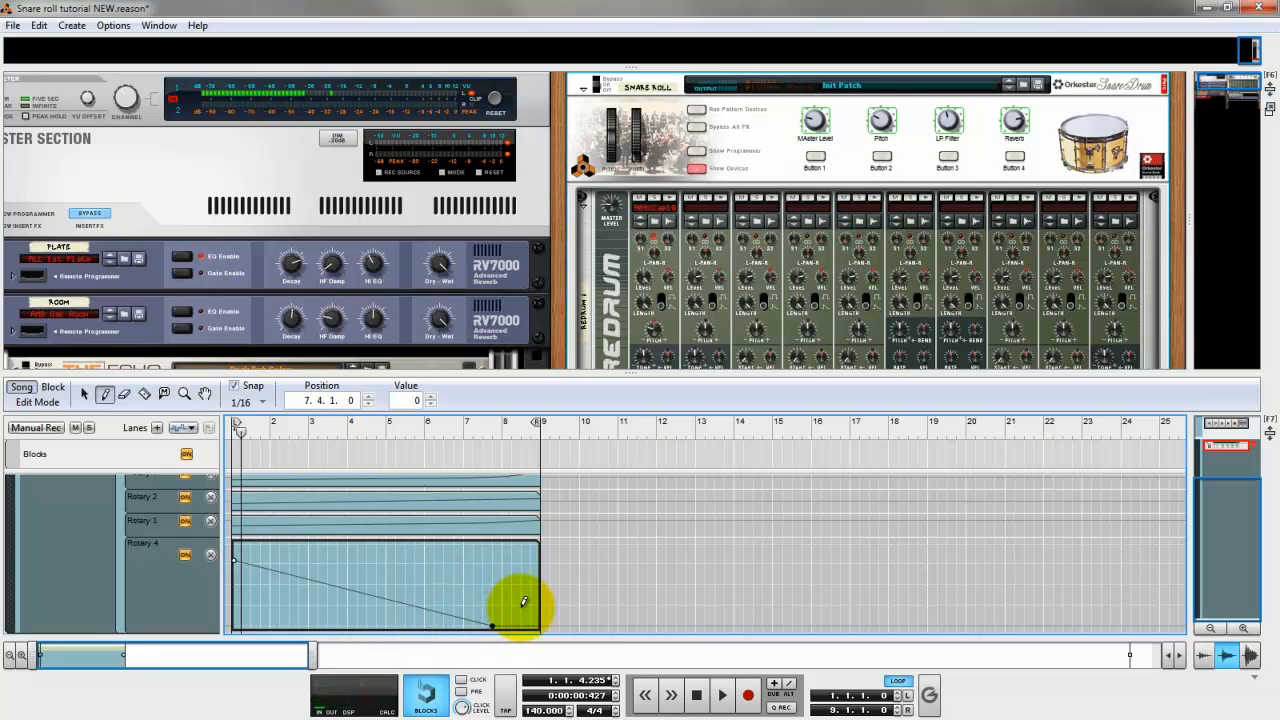
{"action": "left_click", "coordinate": [521, 607]}
{"action": "left_click", "coordinate": [538, 545]}
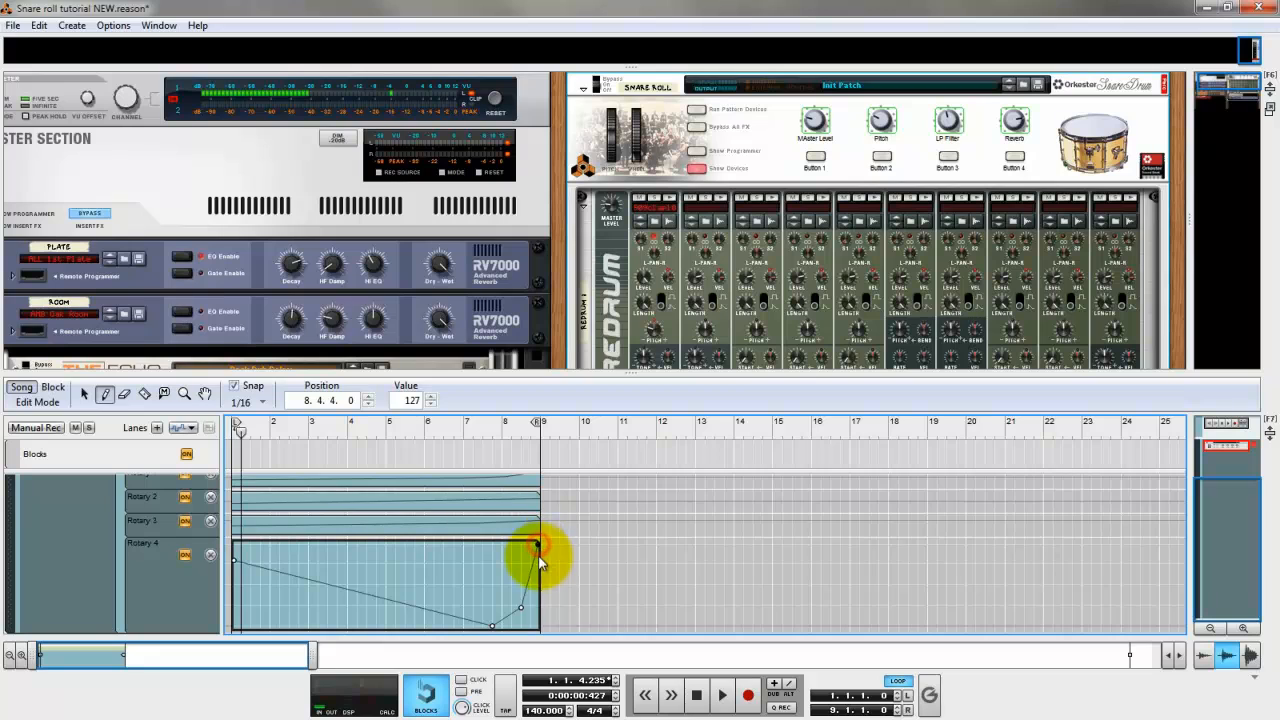
{"action": "key", "text": "q"}
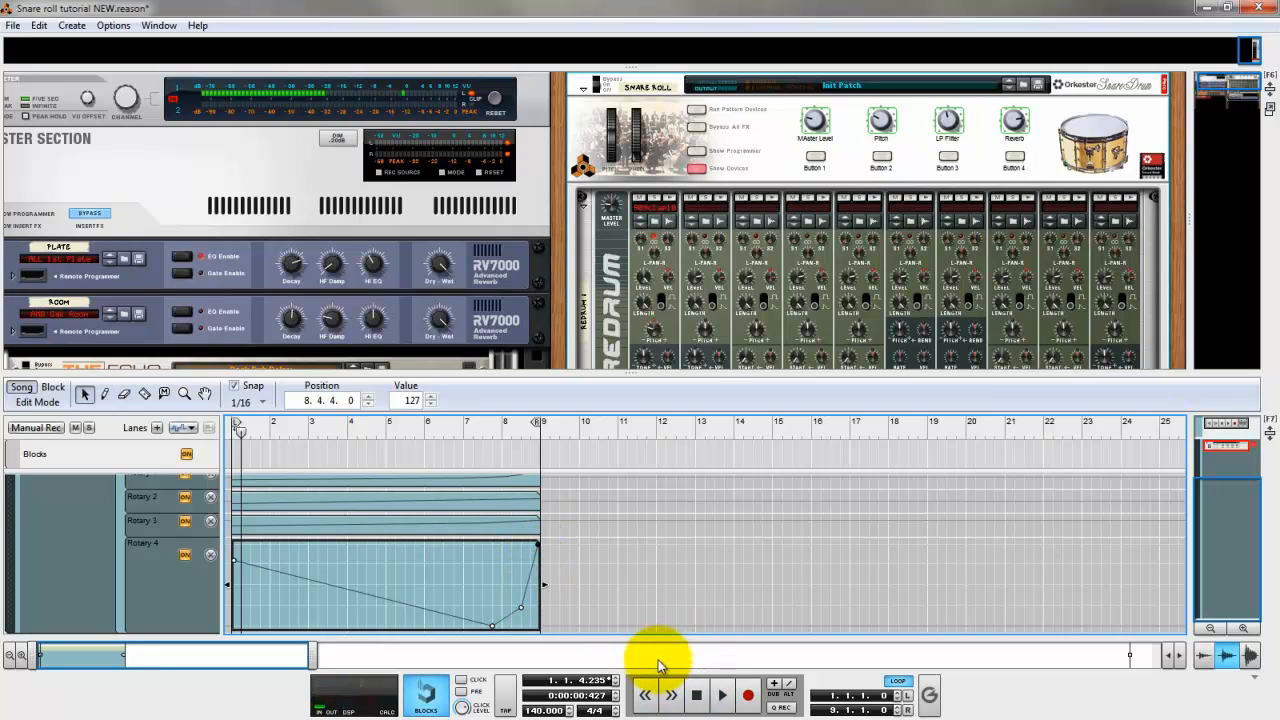
Leave clip editing, enlarge the sequencer to the full window, and play the complete snare roll from the start.
{"action": "left_click", "coordinate": [705, 700]}
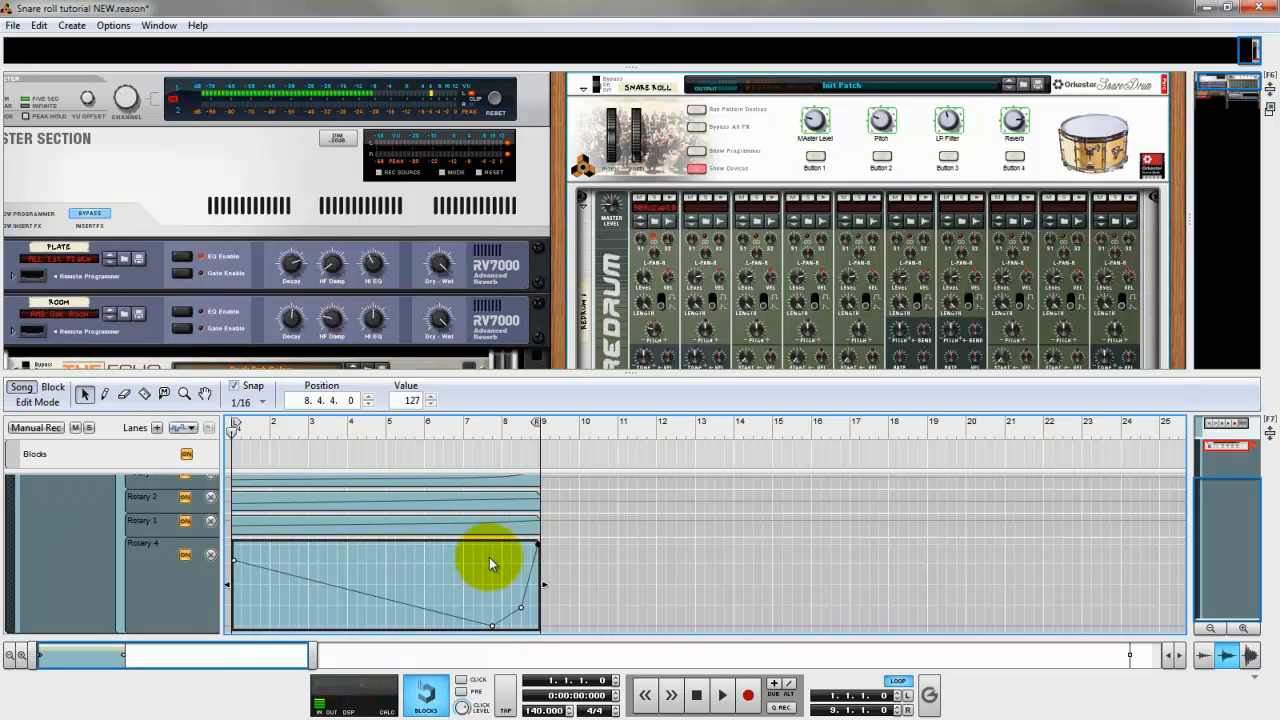
{"action": "left_click", "coordinate": [697, 694]}
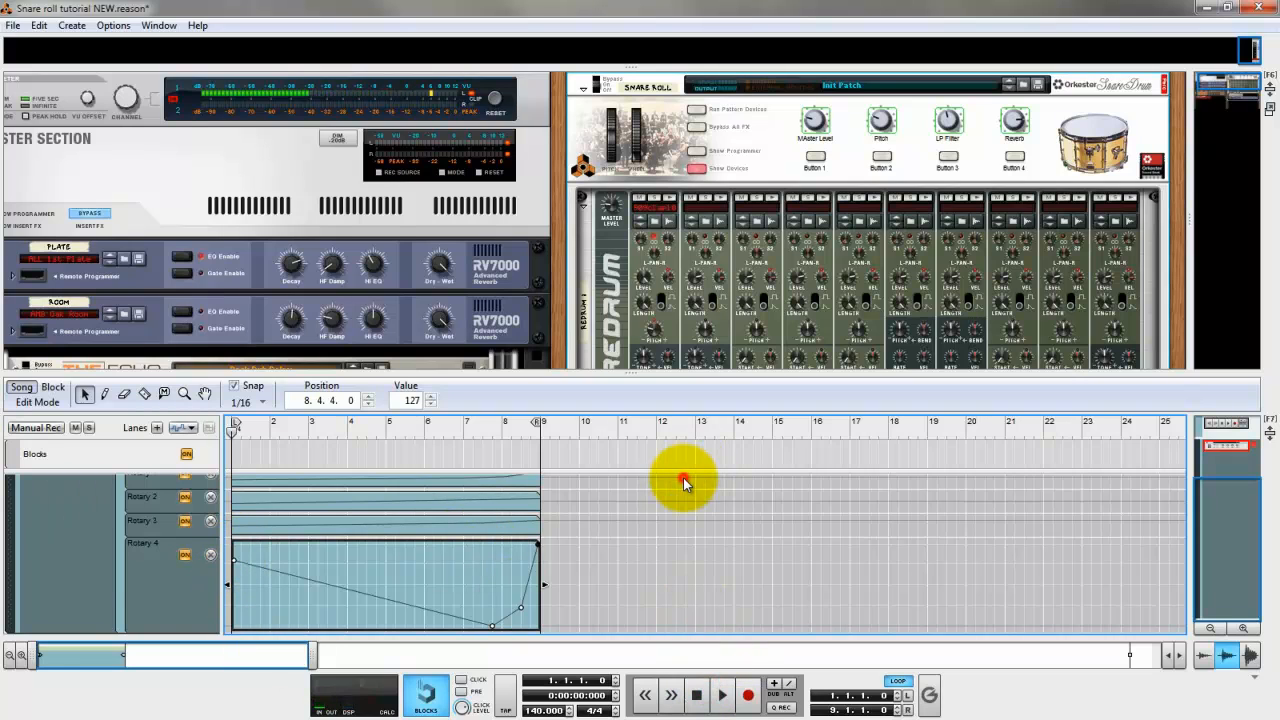
{"action": "left_click", "coordinate": [683, 480]}
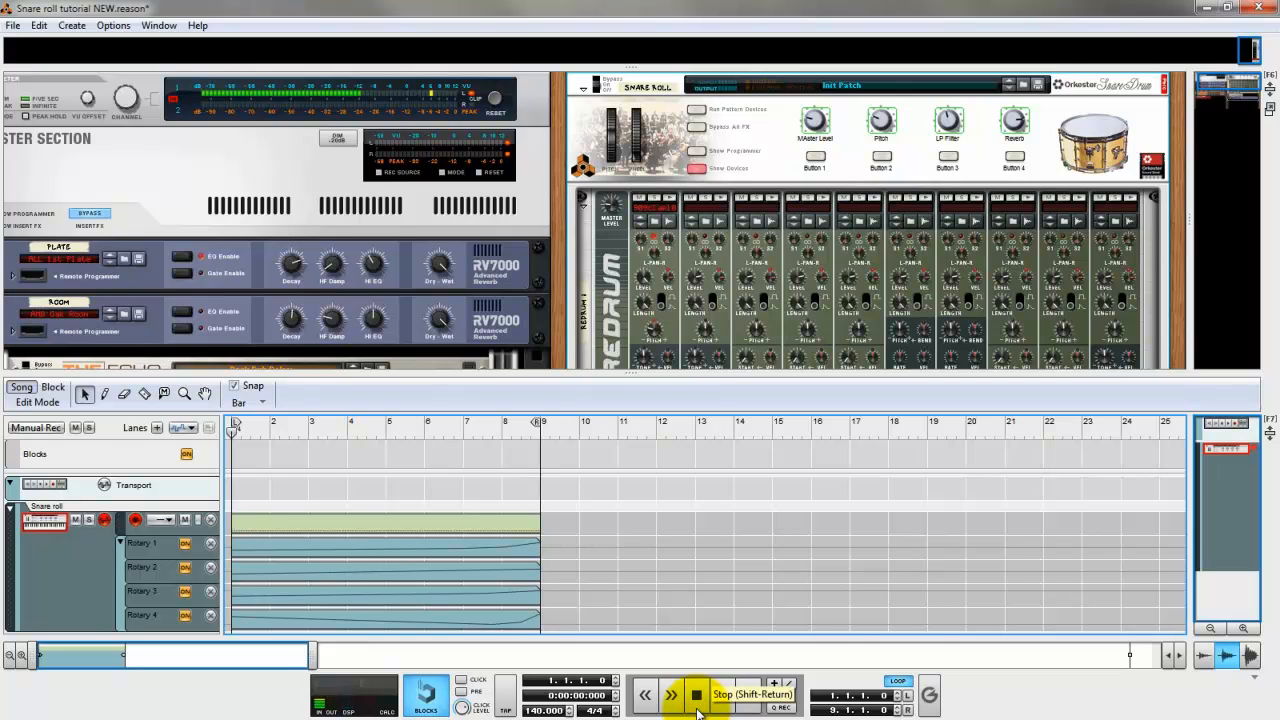
{"action": "key", "text": "F6"}
{"action": "left_click", "coordinate": [720, 698]}
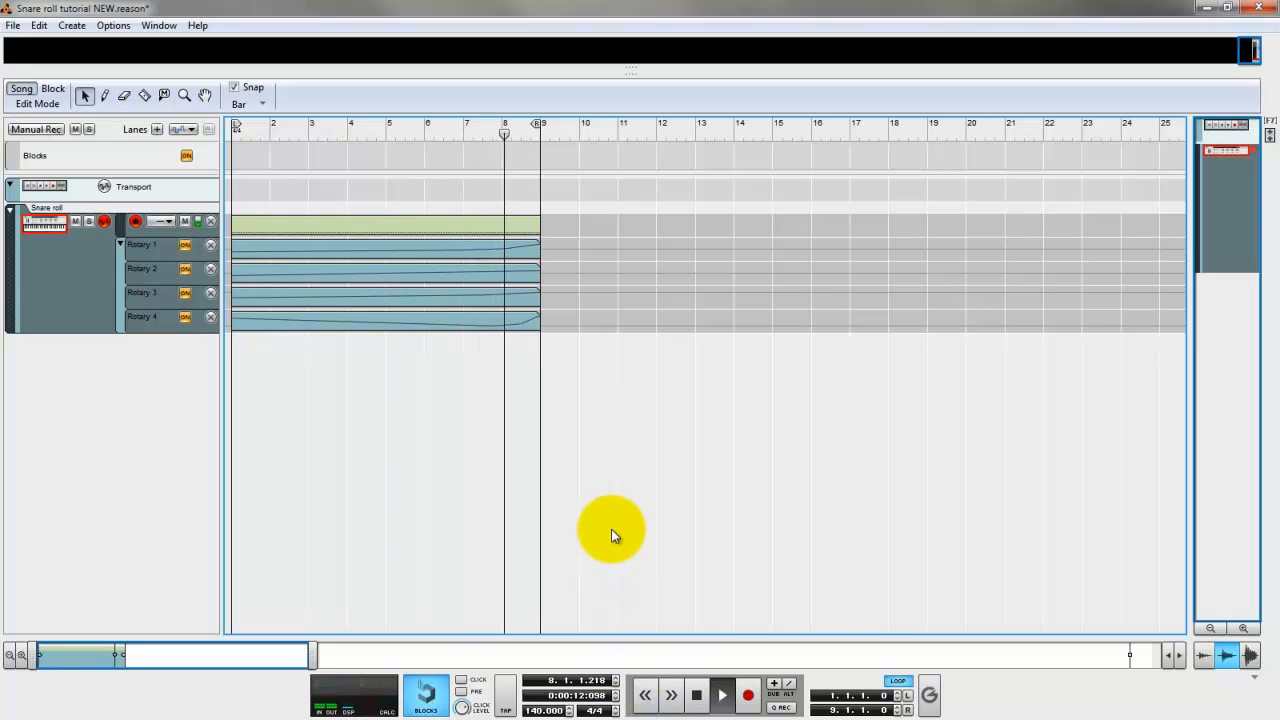
{"action": "key", "text": "space"}
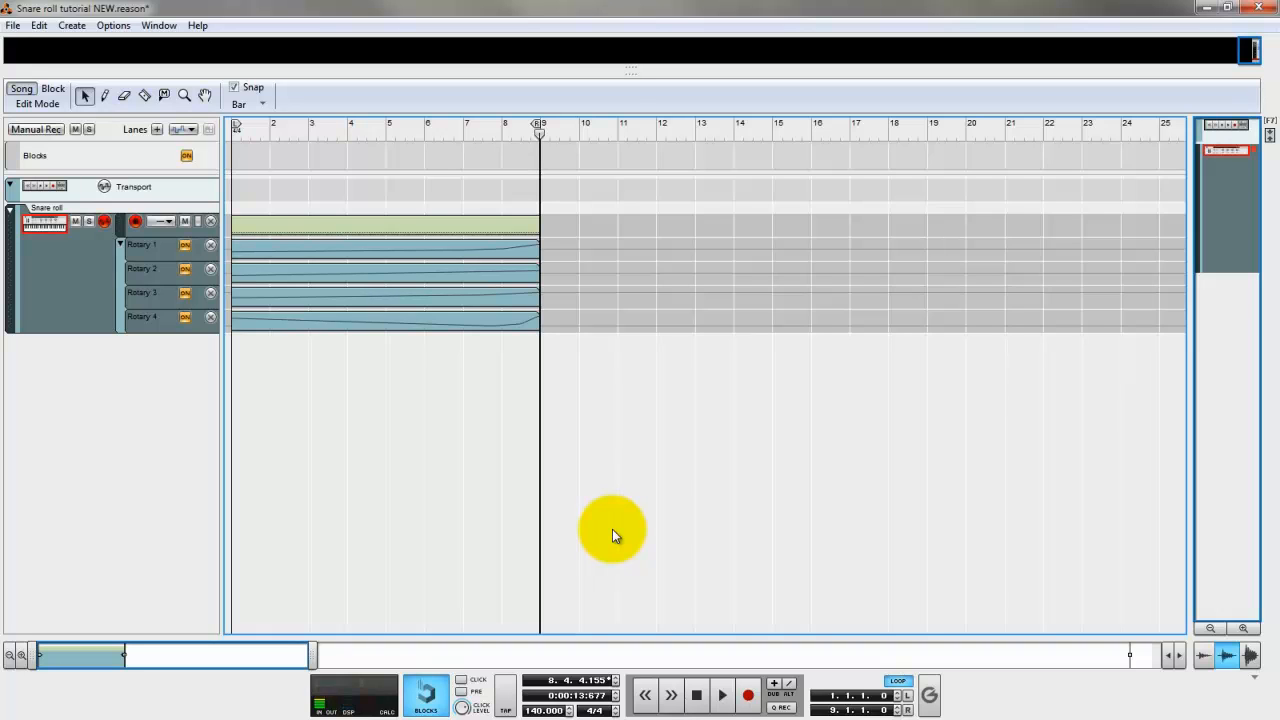
Bring back the rack, resize it to share the window with the sequencer, and return the timeline view to bar 1.
{"action": "key", "text": "F6"}
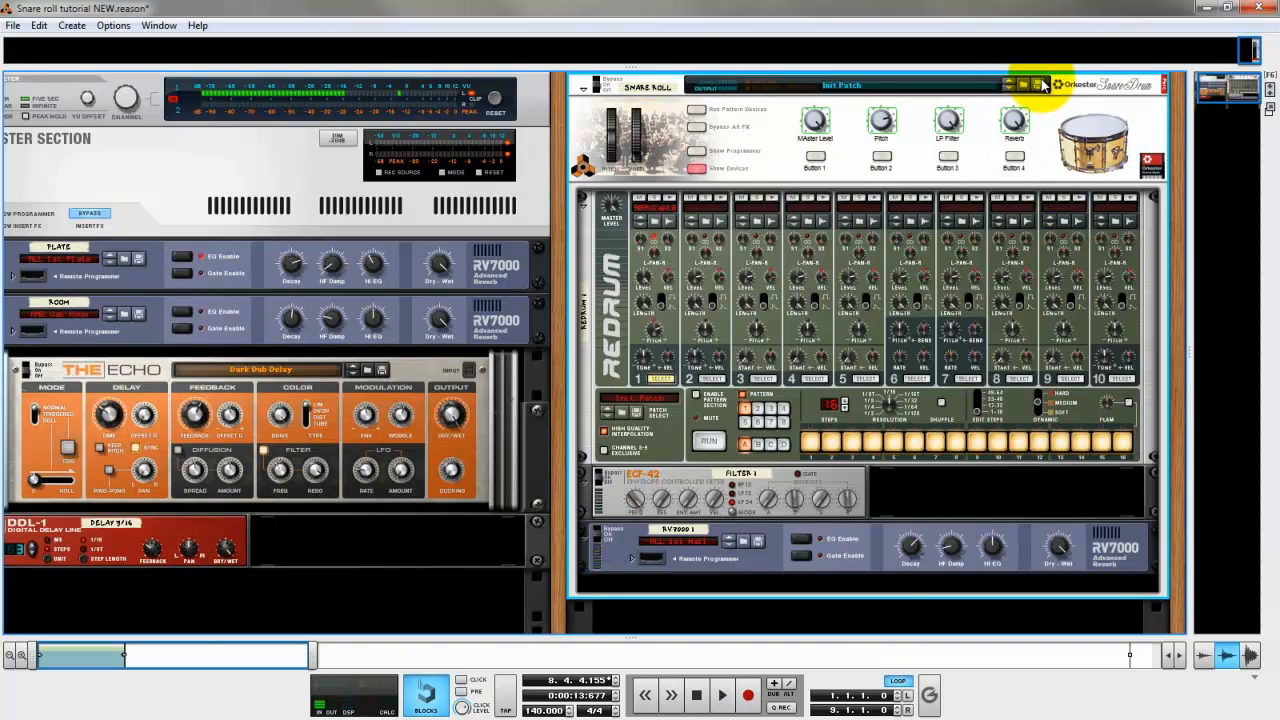
{"action": "scroll", "coordinate": [1041, 85], "scroll_direction": "up", "scroll_amount": 1}
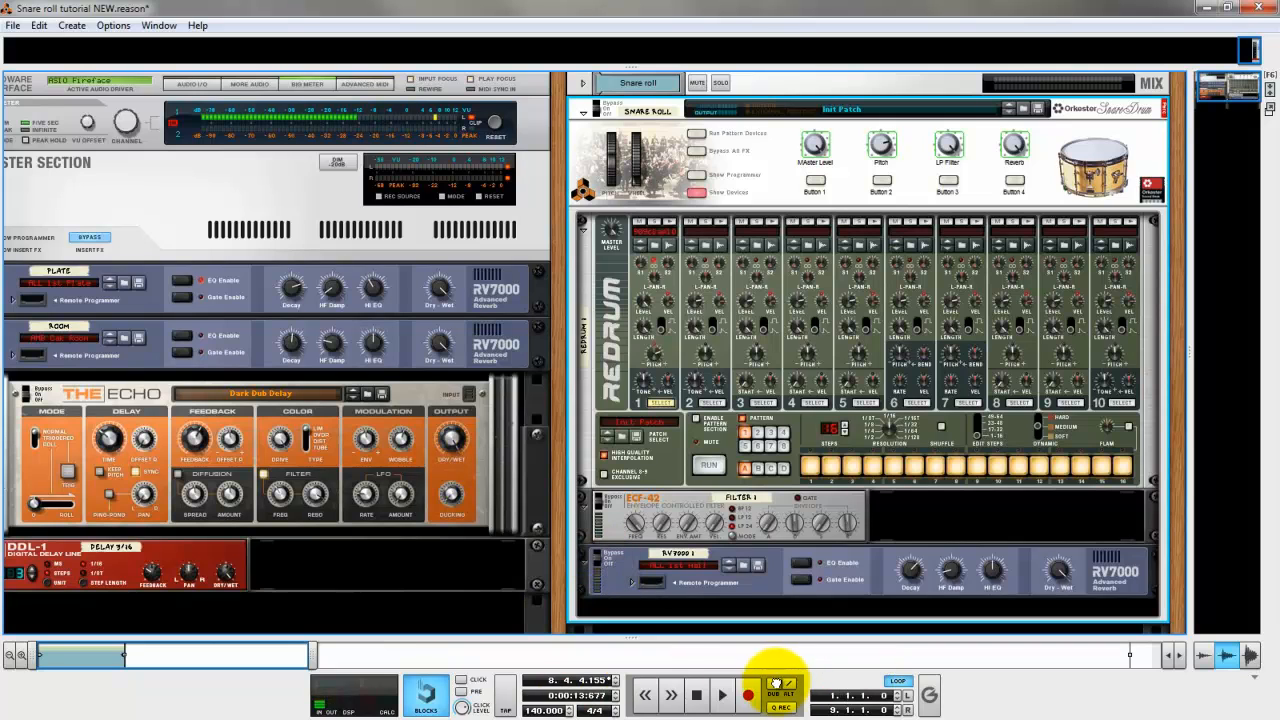
{"action": "left_click", "coordinate": [646, 655]}
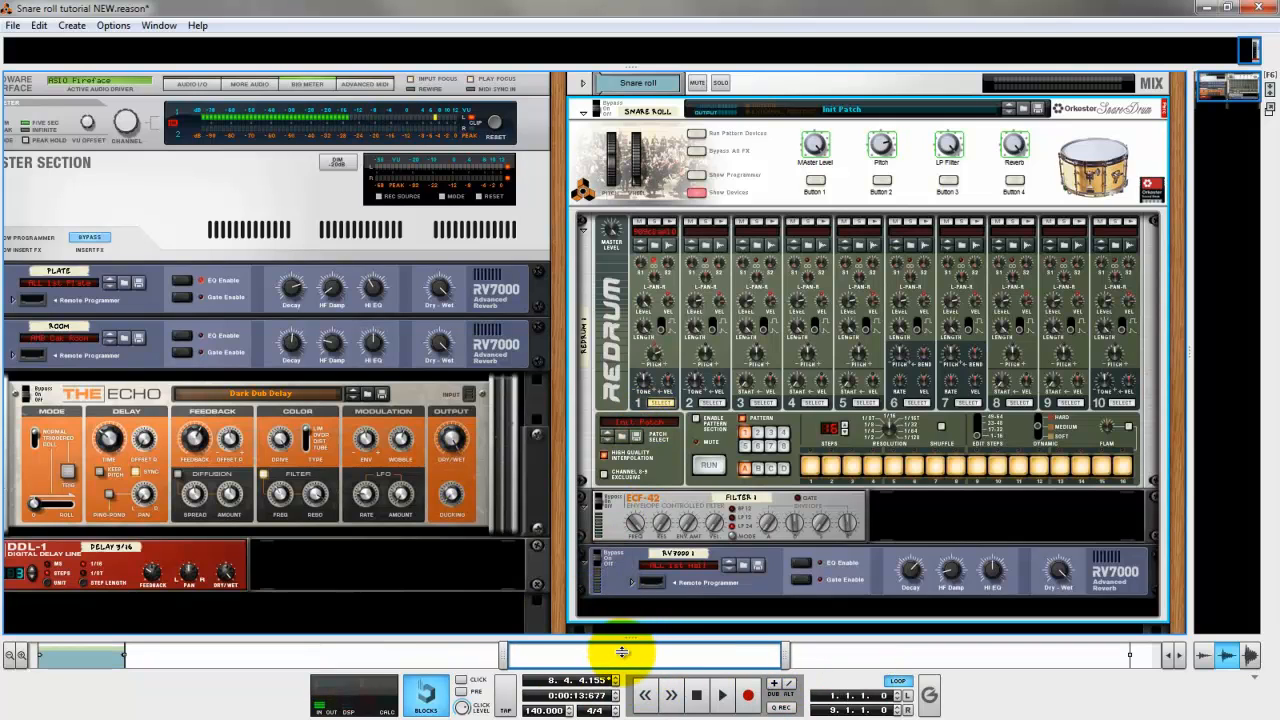
{"action": "left_click", "coordinate": [636, 645]}
{"action": "left_click_drag", "start_coordinate": [634, 638], "coordinate": [608, 503]}
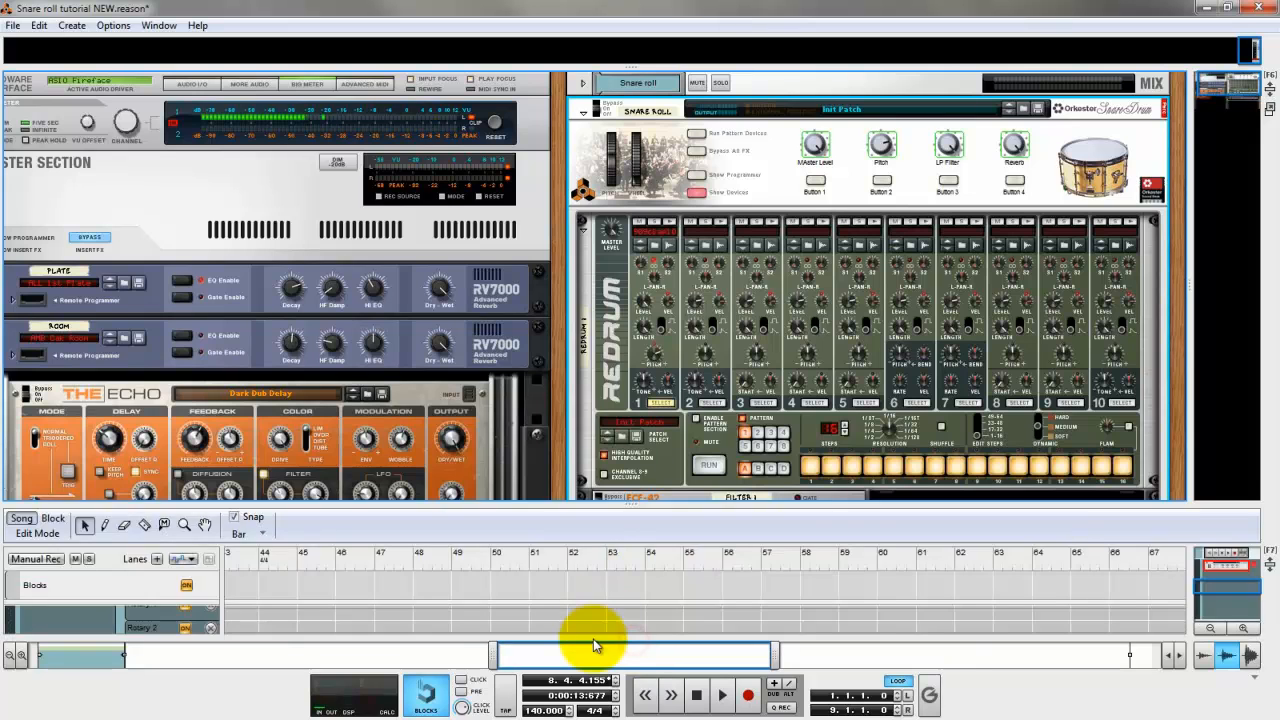
{"action": "left_click_drag", "start_coordinate": [603, 662], "coordinate": [2, 655]}
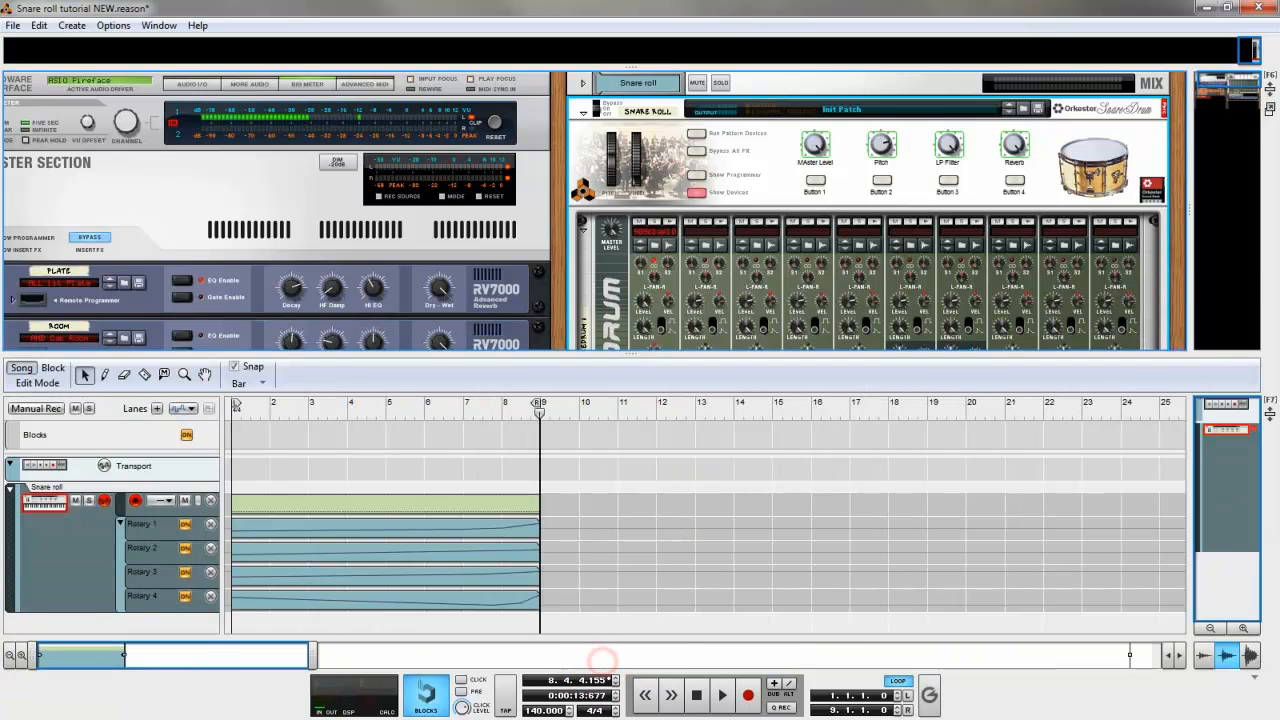
Assign the Snare roll note lane to ReGroove channel A1 (Bones) and return the song position to bar 1.
{"action": "left_click", "coordinate": [168, 500]}
{"action": "mouse_move", "coordinate": [183, 580]}
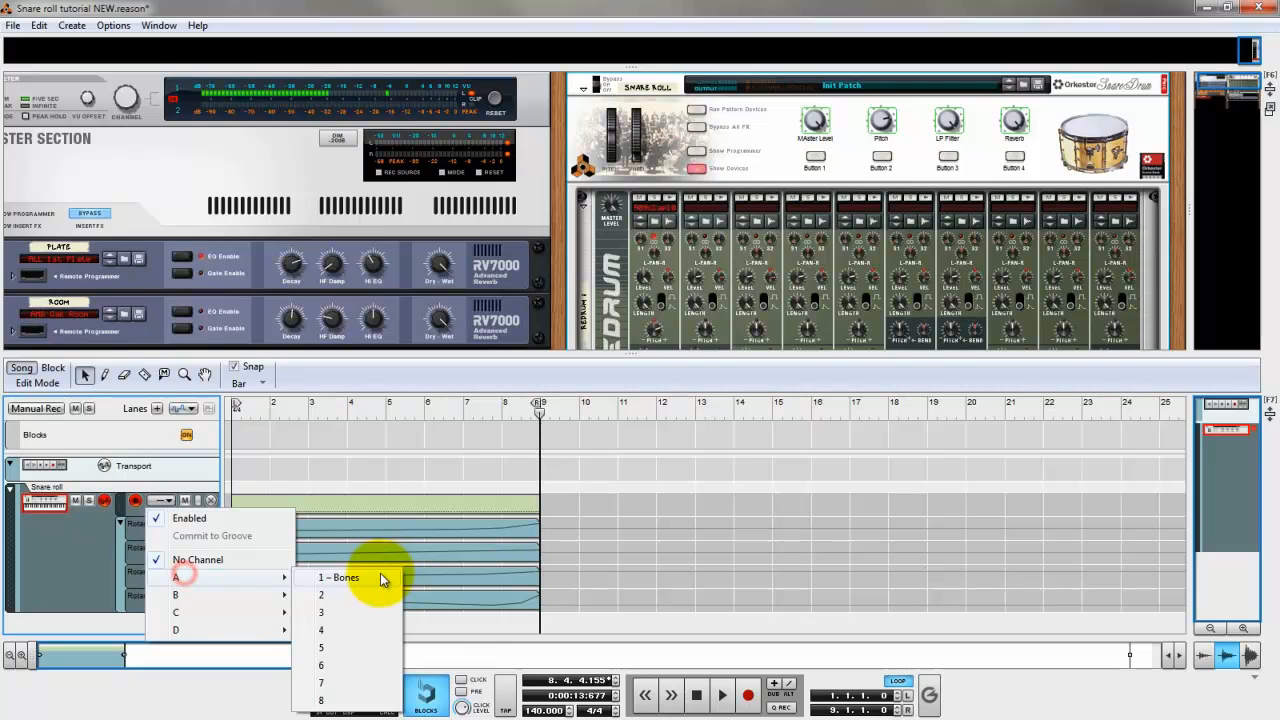
{"action": "left_click", "coordinate": [378, 575]}
{"action": "left_click", "coordinate": [697, 695]}
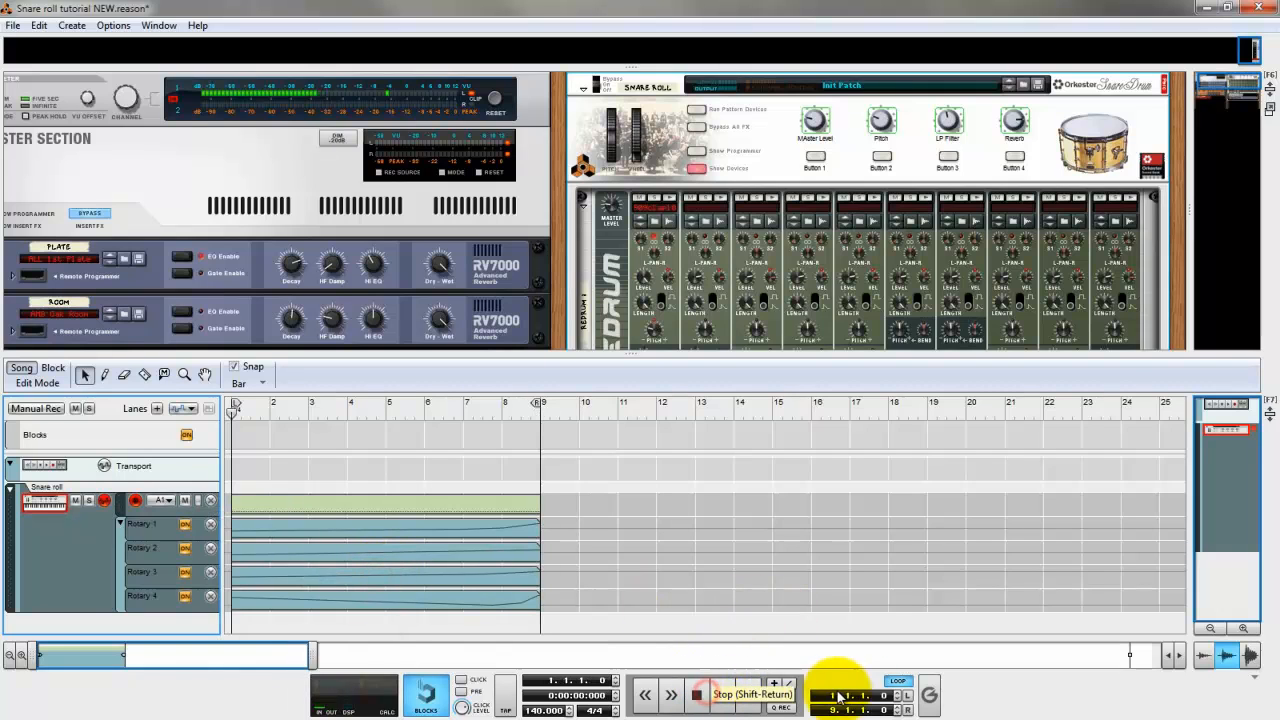
Show the ReGroove Mixer, lower channel A1's groove amount to minimum, play the roll, and raise the amount partway during playback.
{"action": "left_click", "coordinate": [928, 695]}
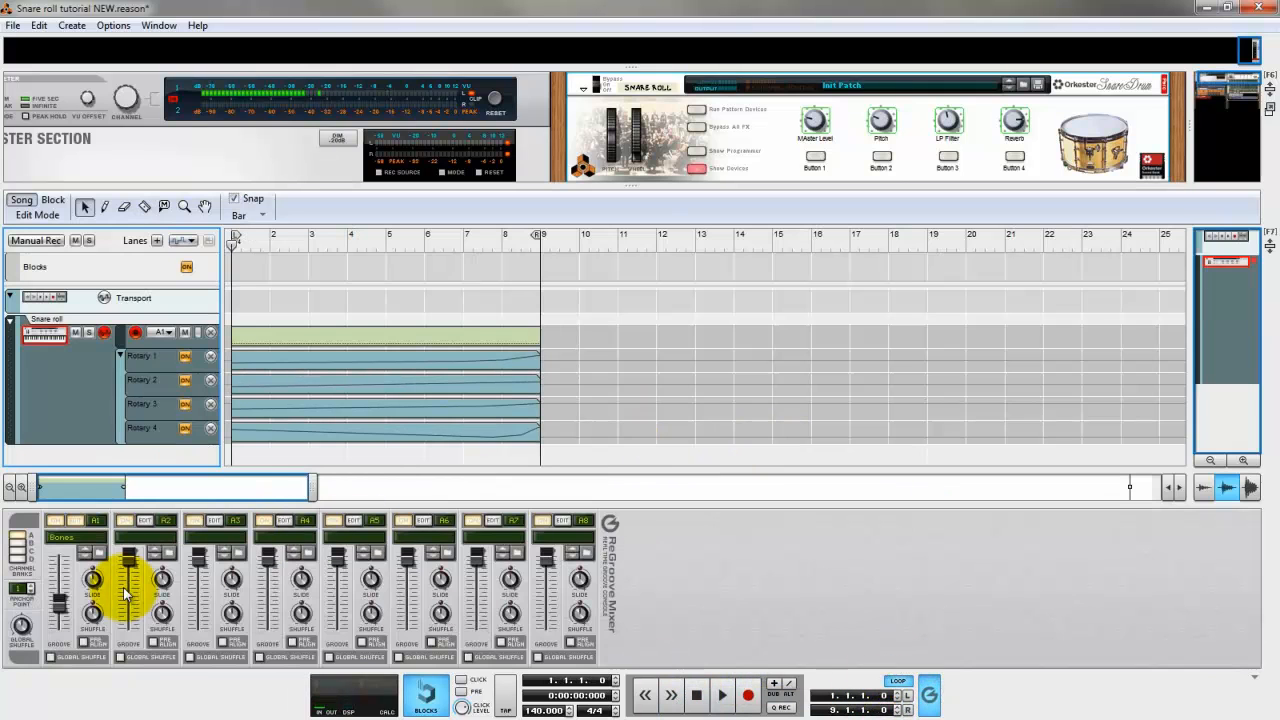
{"action": "left_click_drag", "start_coordinate": [72, 607], "coordinate": [62, 628]}
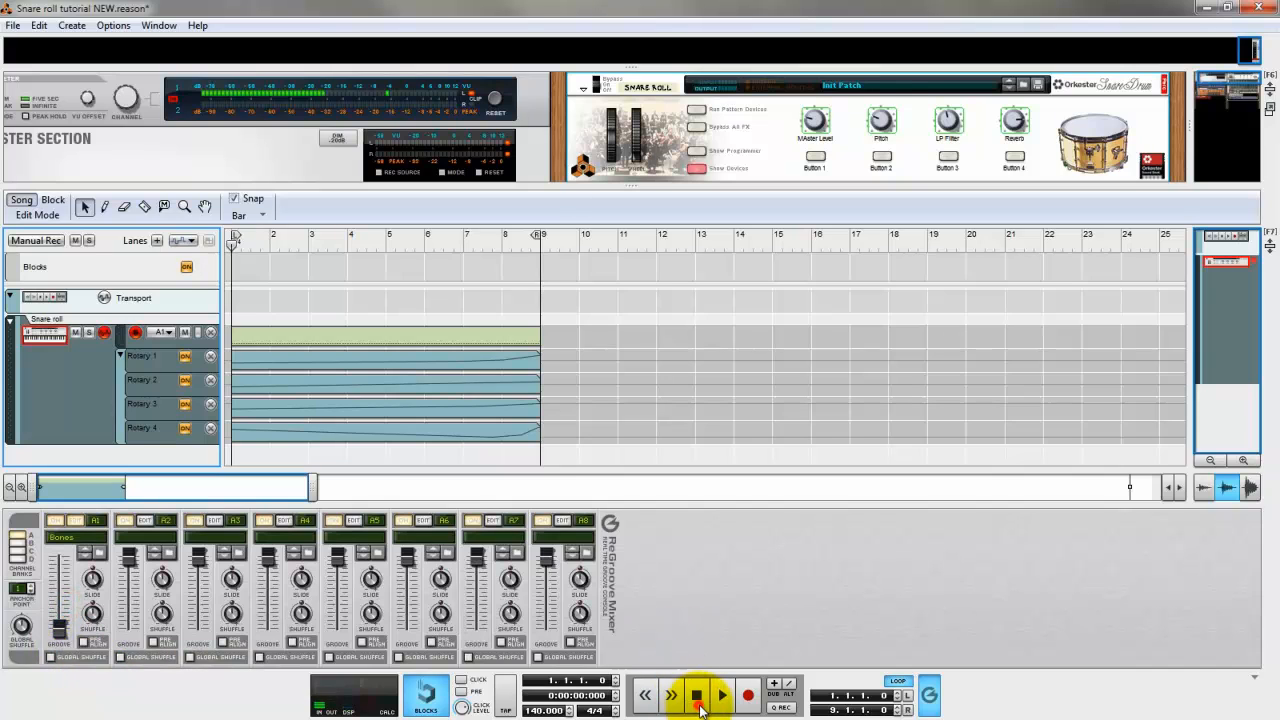
{"action": "left_click", "coordinate": [712, 700]}
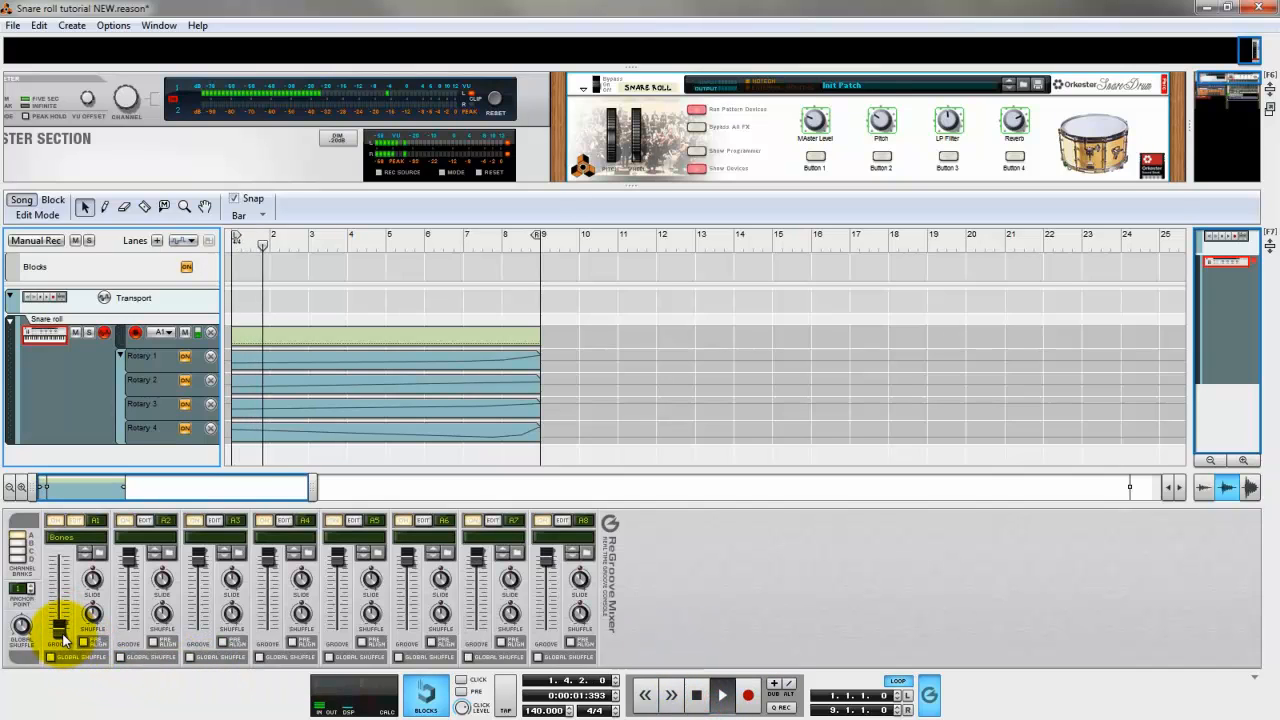
{"action": "mouse_move", "coordinate": [64, 636]}
{"action": "left_mouse_down"}
{"action": "mouse_move", "coordinate": [63, 606]}
{"action": "mouse_move", "coordinate": [66, 618]}
{"action": "left_mouse_up"}
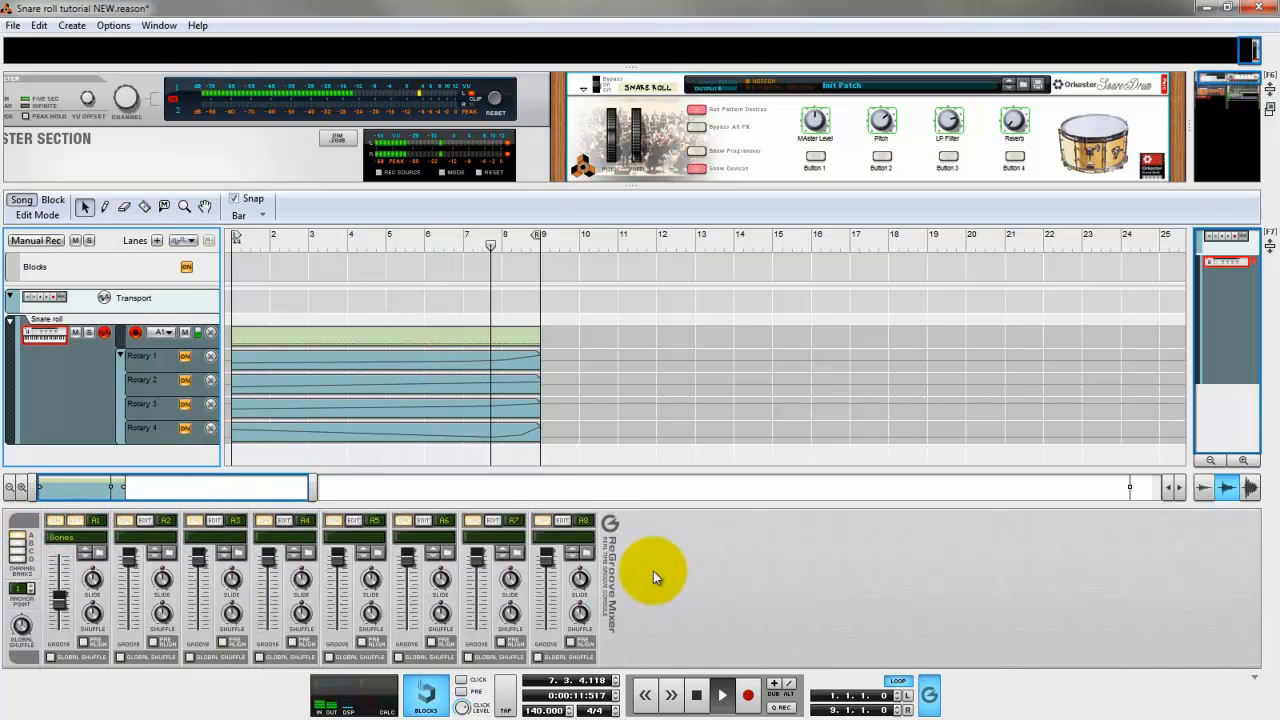
{"action": "left_click", "coordinate": [697, 697]}
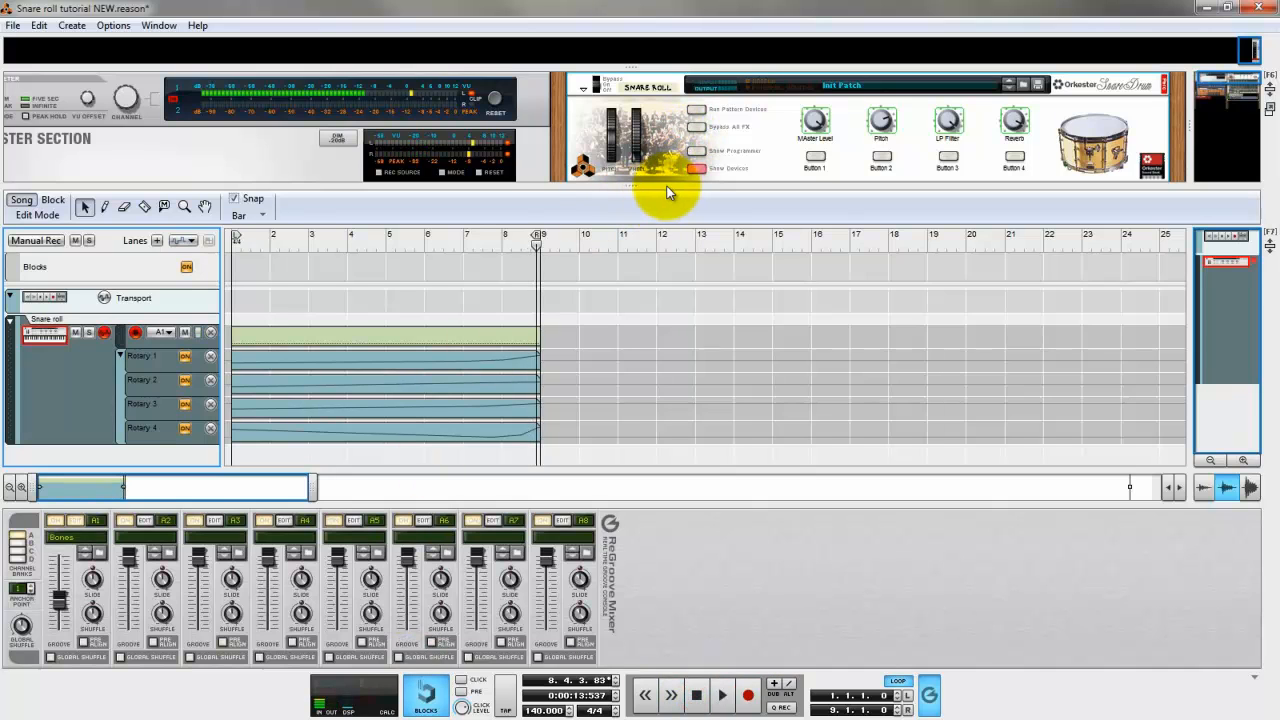
Reduce the Length of Redrum channel 1 in the enlarged rack, then play the roll from the start with the sequencer back in view.
{"action": "left_click_drag", "start_coordinate": [668, 192], "coordinate": [665, 431]}
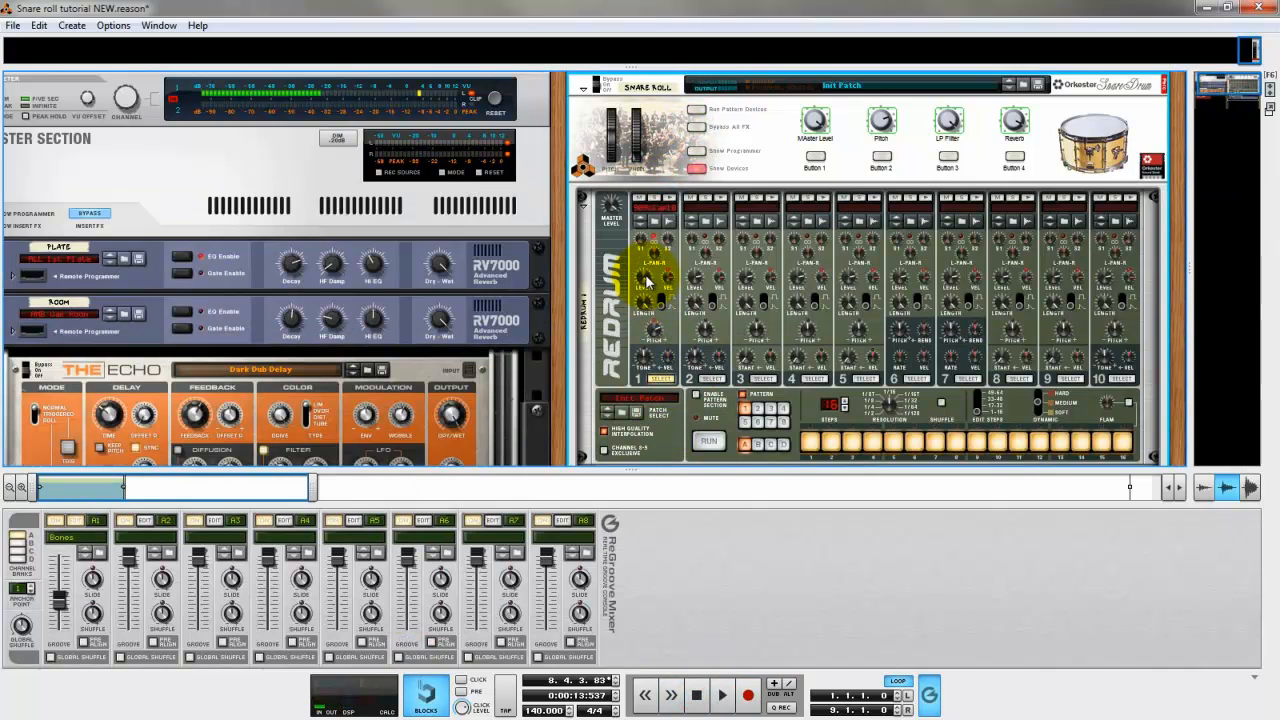
{"action": "left_click_drag", "start_coordinate": [646, 298], "coordinate": [650, 358]}
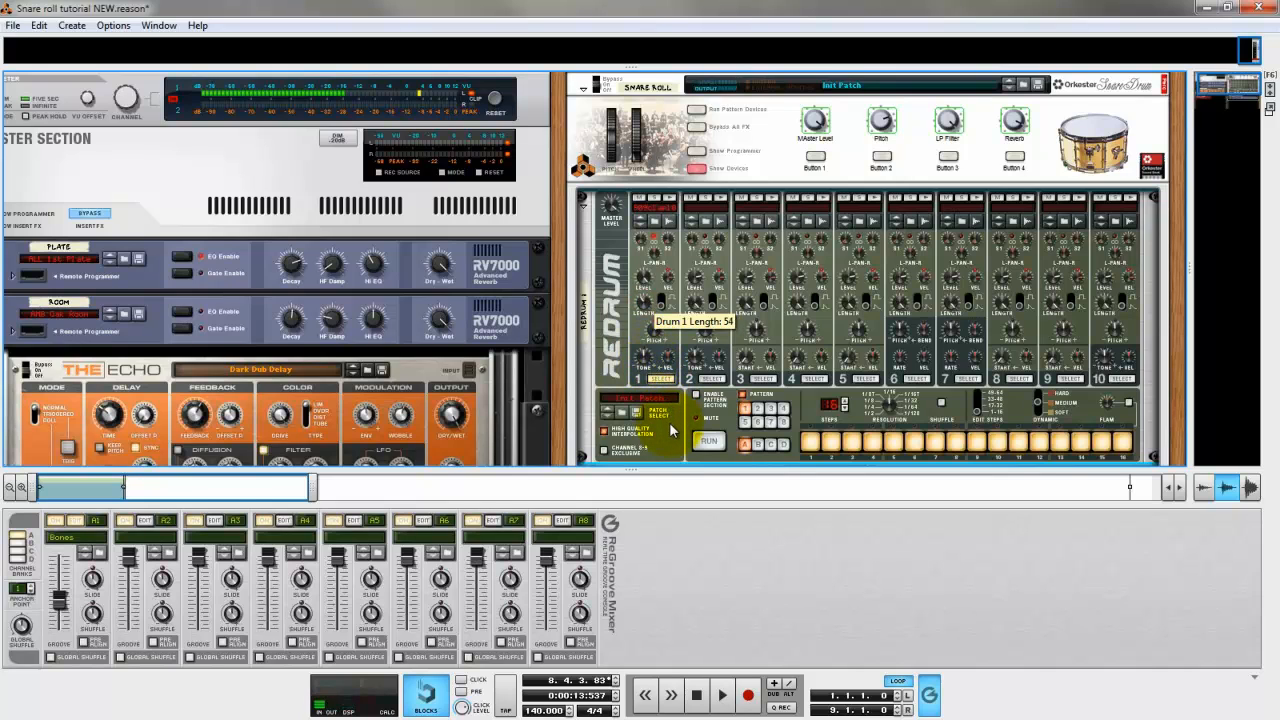
{"action": "left_click", "coordinate": [697, 695]}
{"action": "left_click", "coordinate": [720, 697]}
{"action": "left_click_drag", "start_coordinate": [634, 470], "coordinate": [636, 181]}
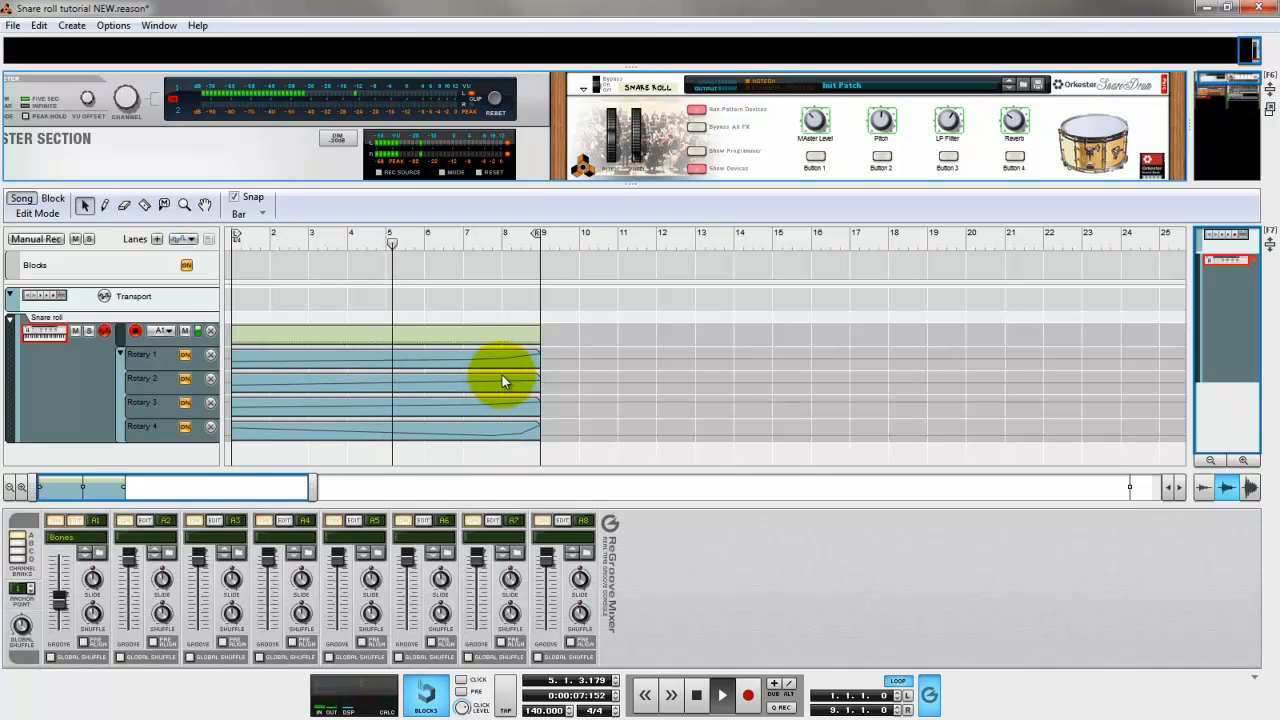
{"action": "left_click", "coordinate": [698, 697]}
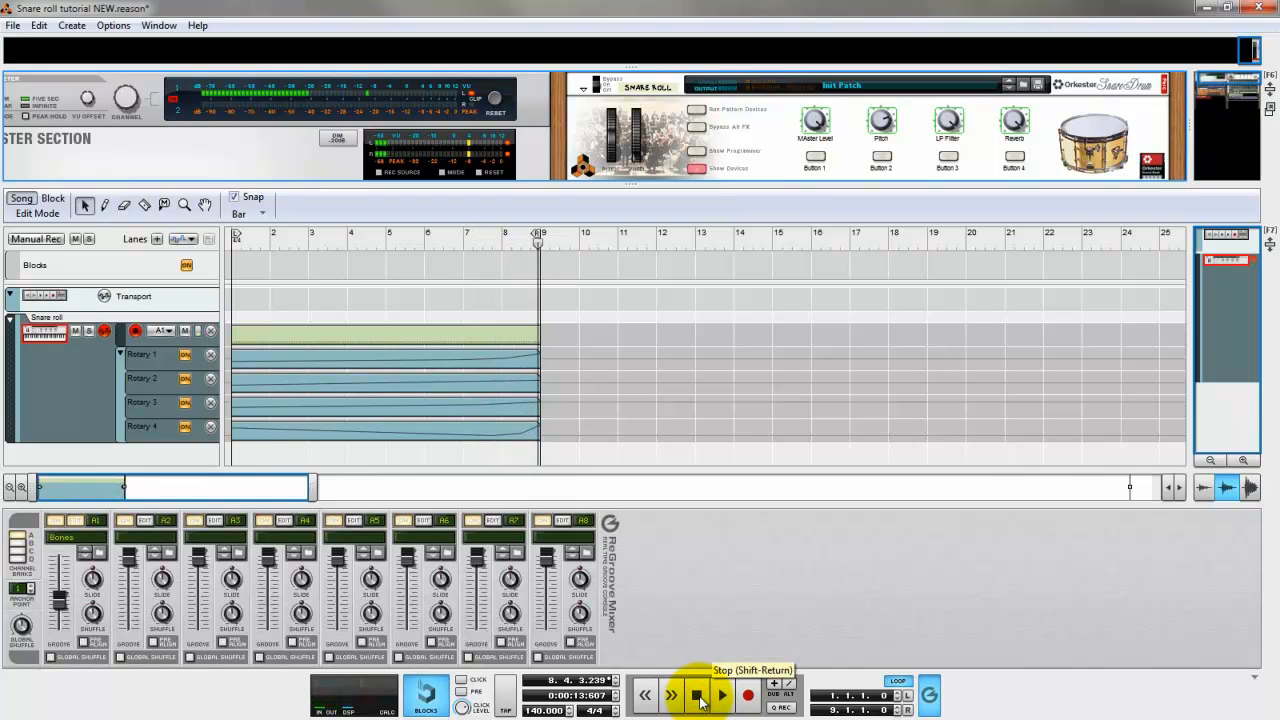